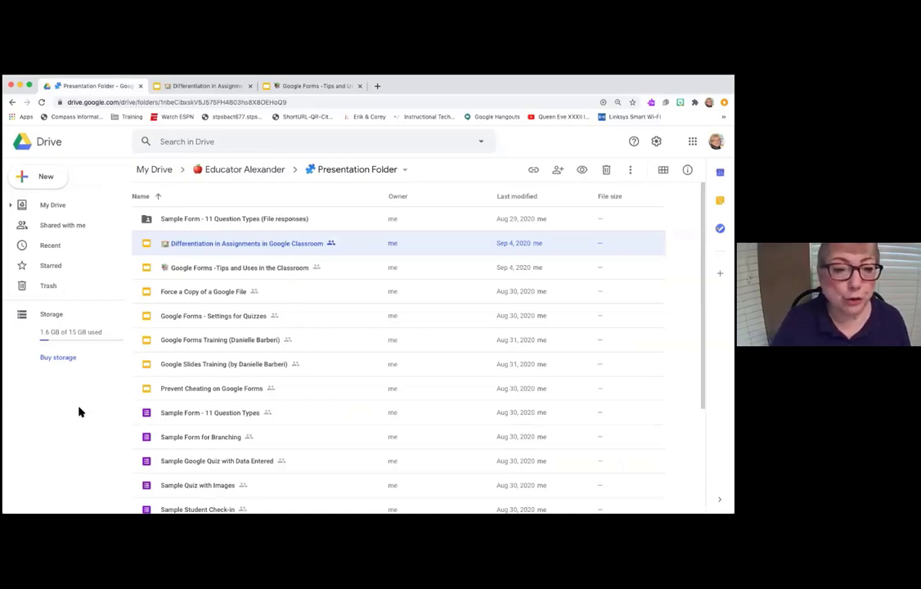
- Navigate from My Drive into the Educator Alexander folder and open the Presentation Folder
click(43, 207)
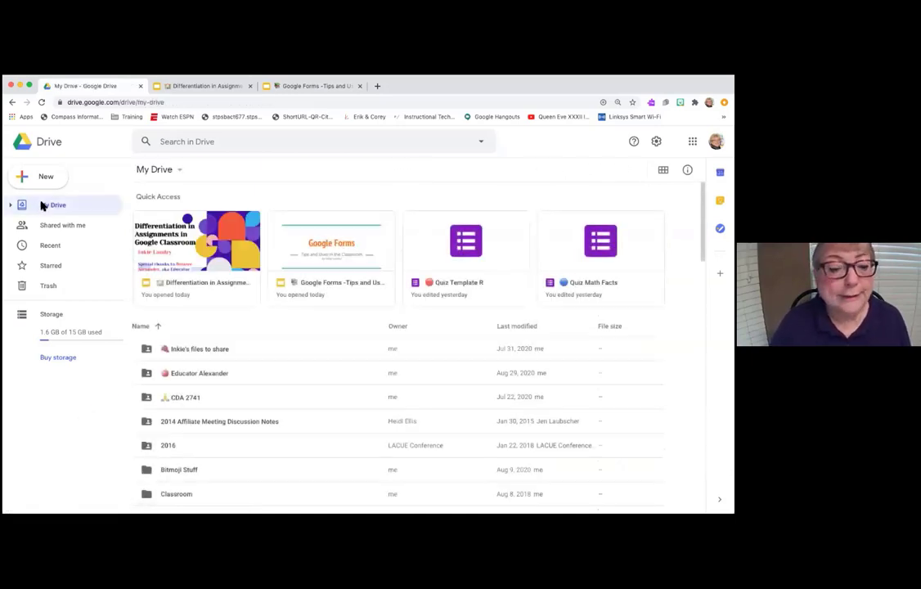
click(213, 377)
double_click(213, 377)
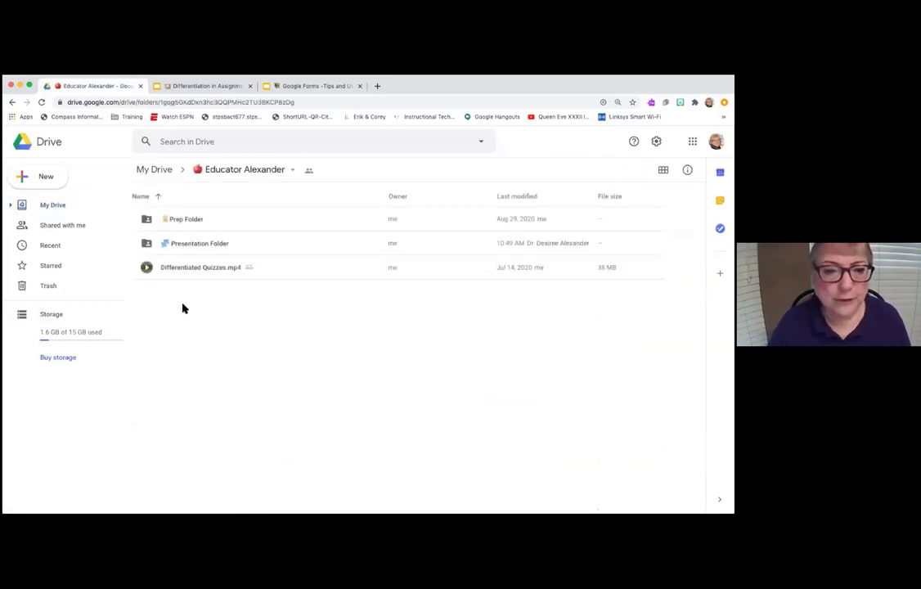
double_click(191, 244)
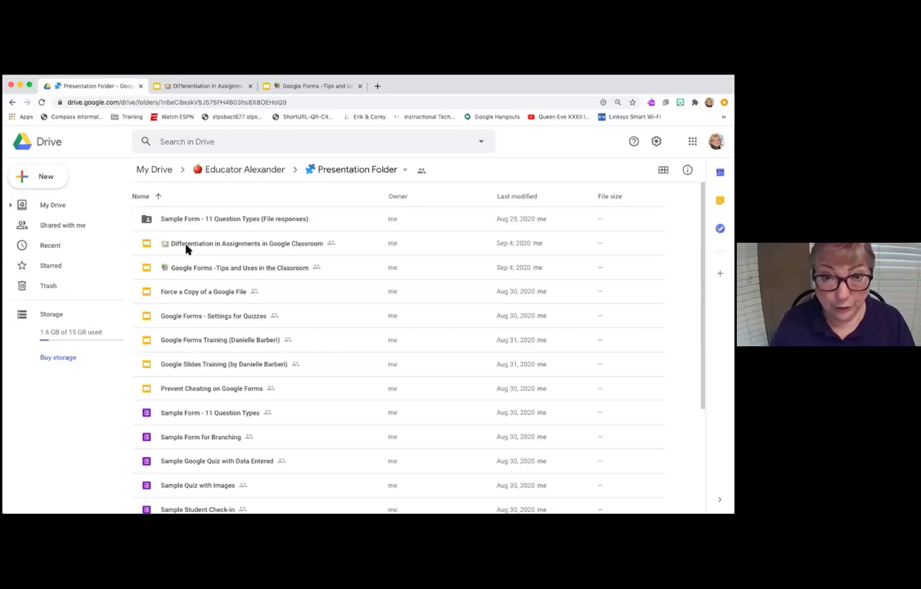
- Create a new blank Google Form in the shared Presentation Folder
click(43, 178)
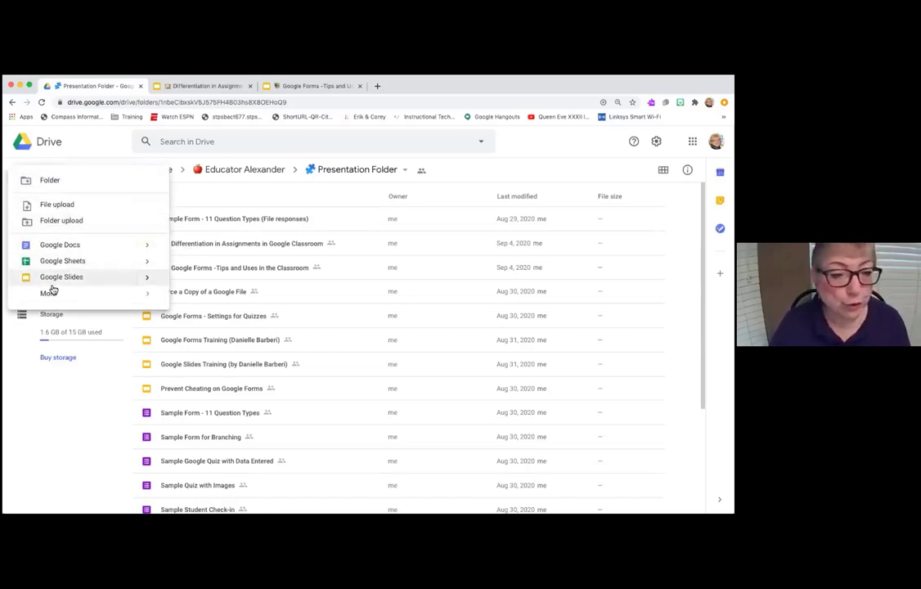
mouse_move(52, 292)
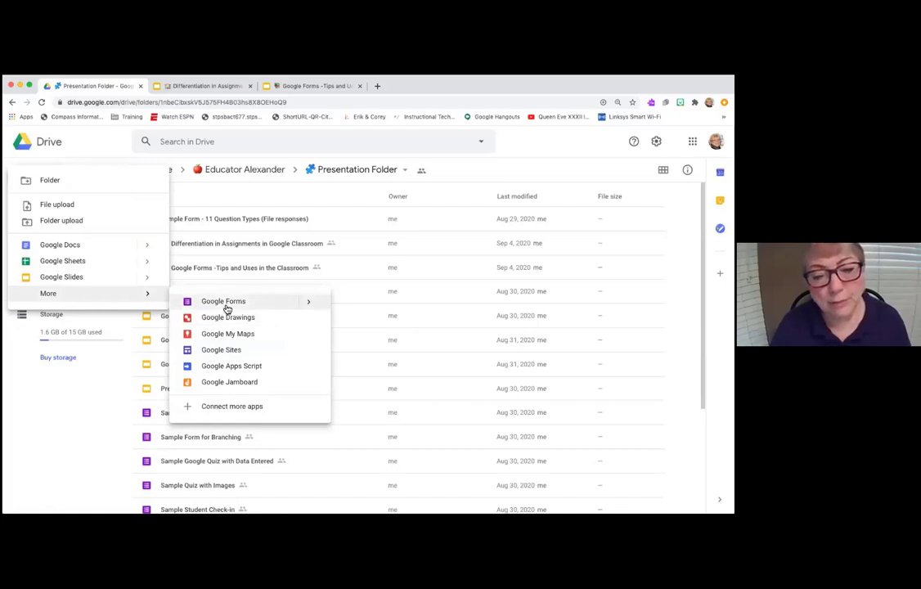
click(227, 304)
click(456, 344)
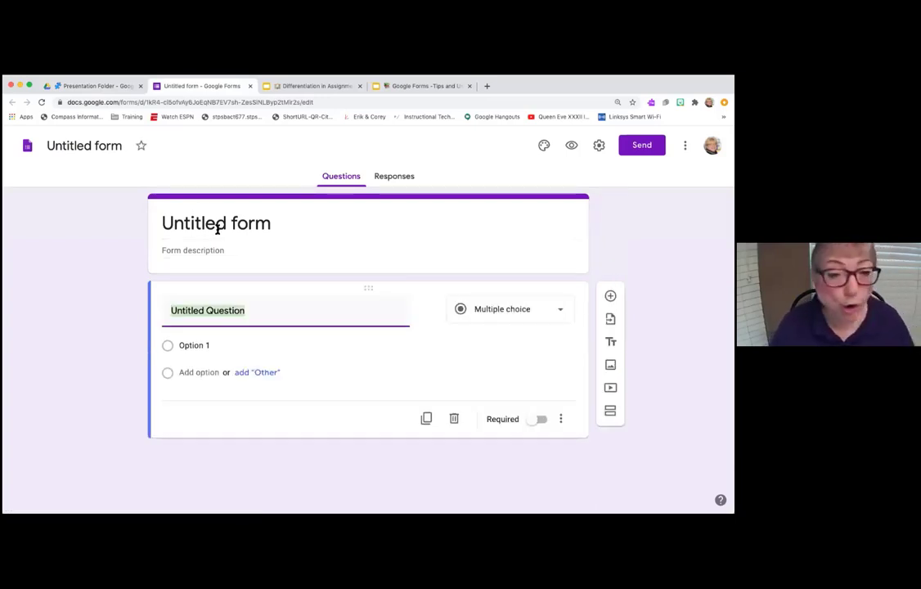
- Replace the Untitled form title with 'Quiz Template R'
click(218, 229)
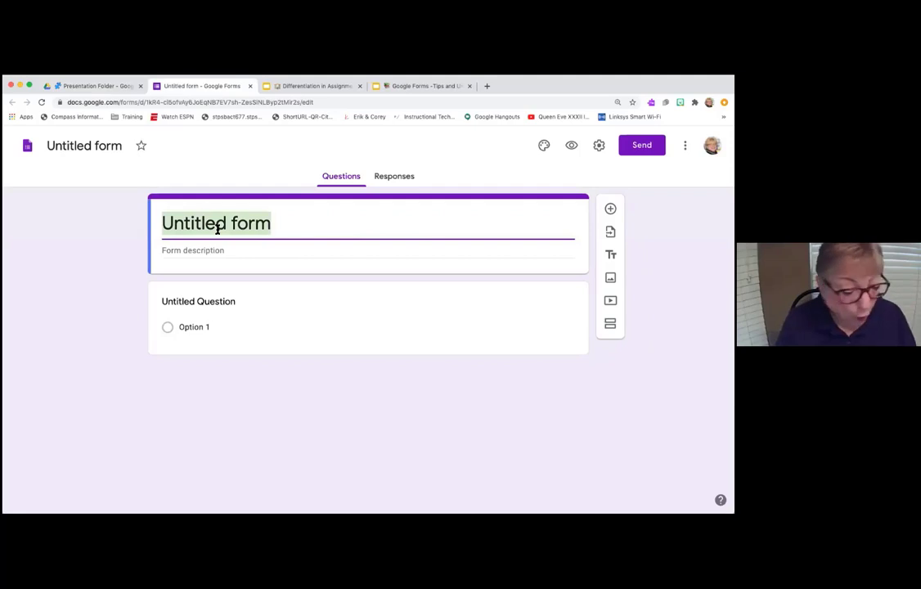
text(Qaui)
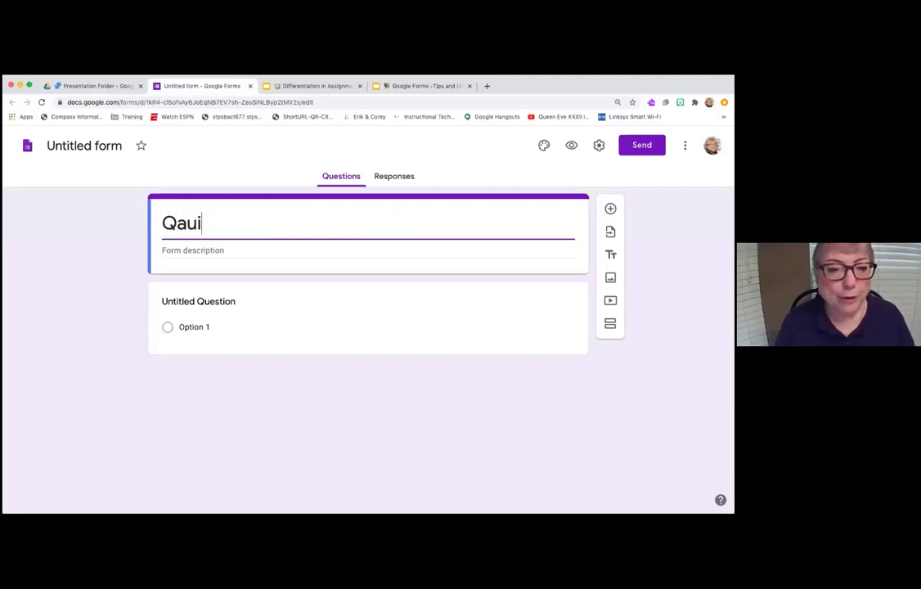
key(BackSpace)
key(BackSpace)
key(BackSpace)
text(uiz T)
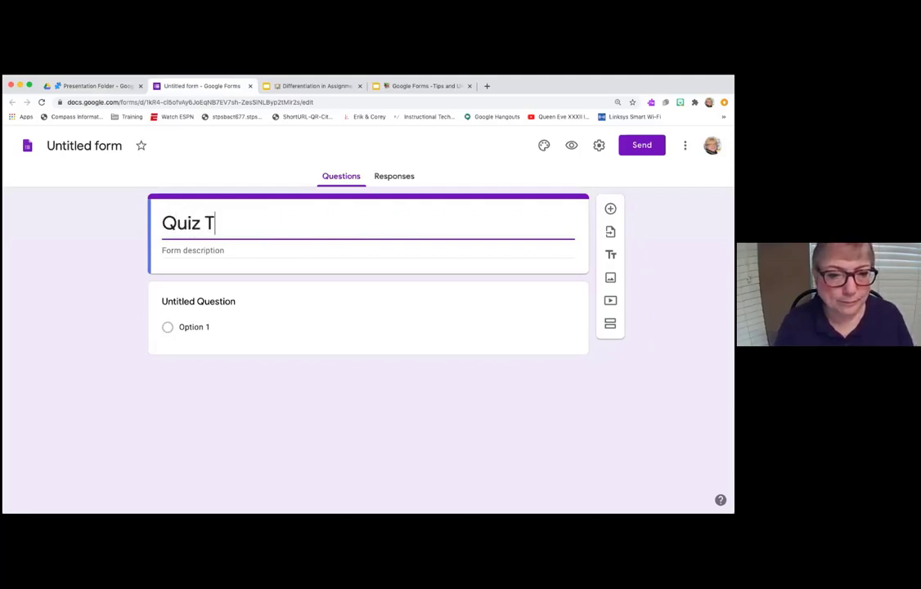
text(emplate R)
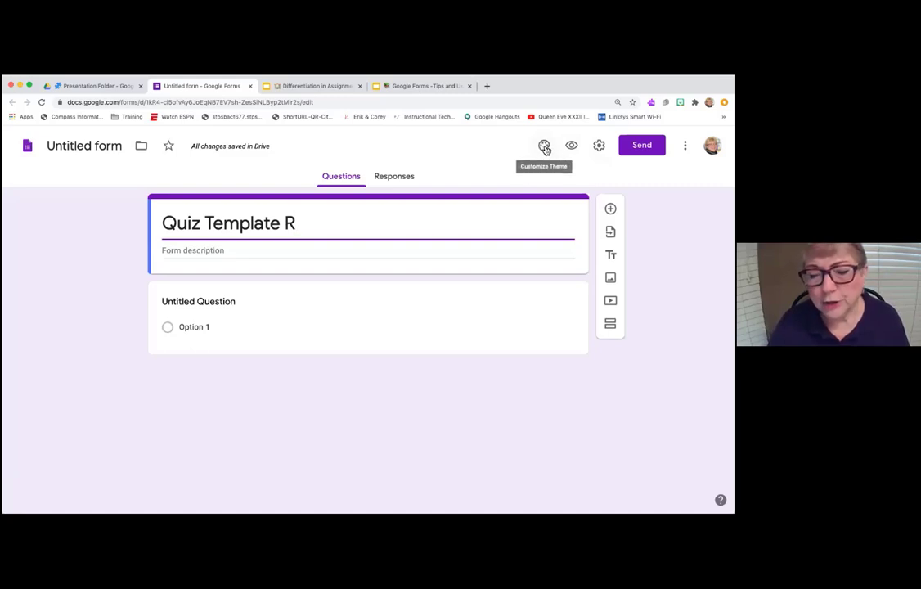
- Set the jelly-bean picture as the header image and rename the file 'Quiz Template R'
click(544, 147)
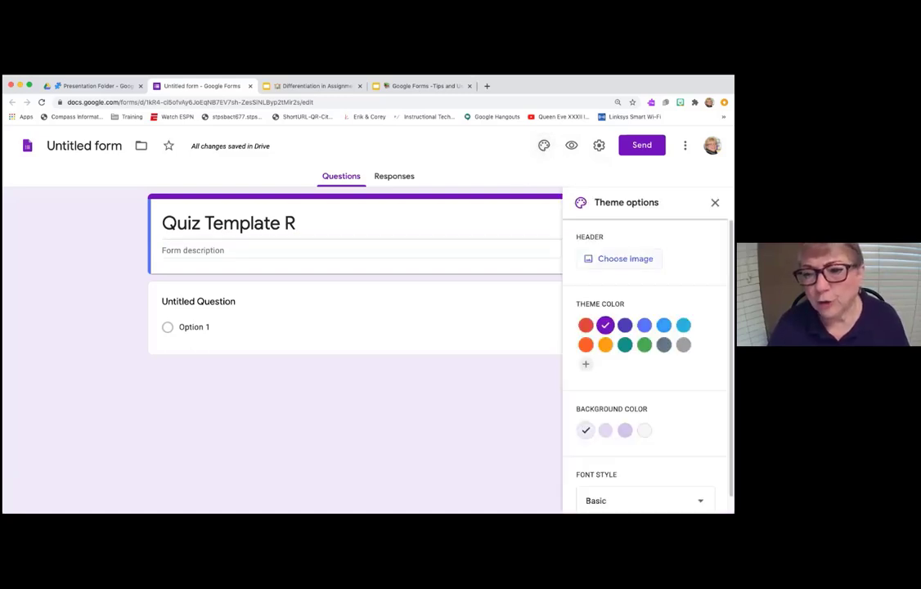
click(625, 258)
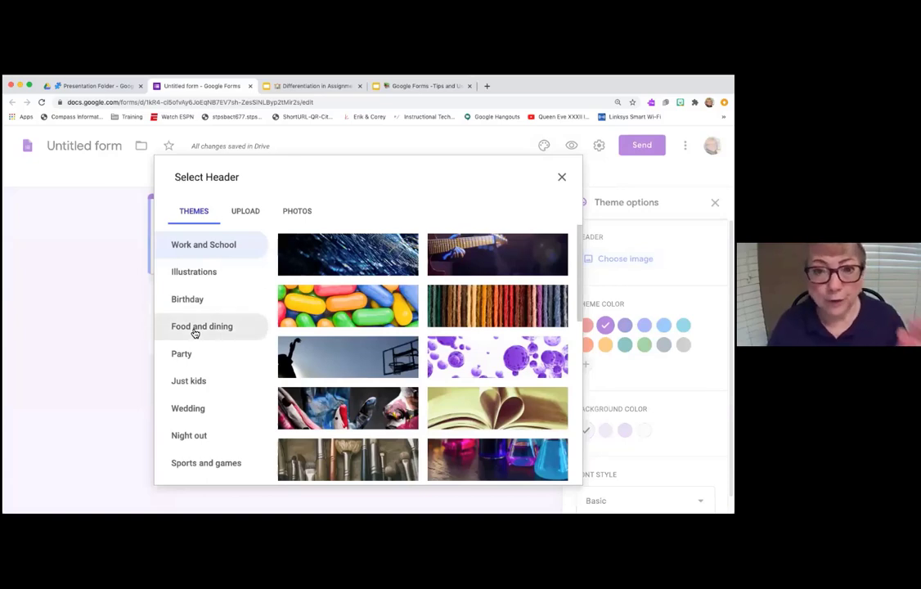
click(337, 324)
click(556, 472)
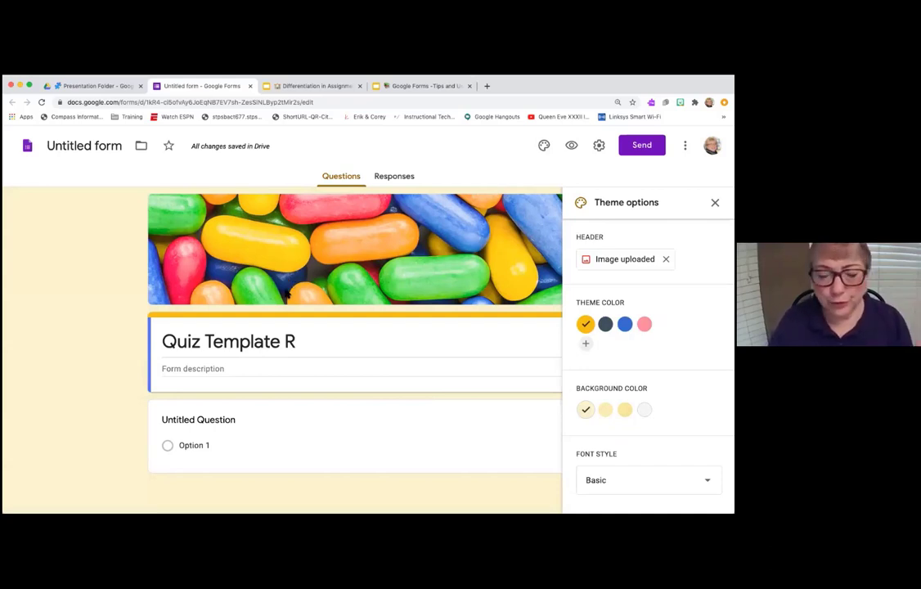
click(95, 147)
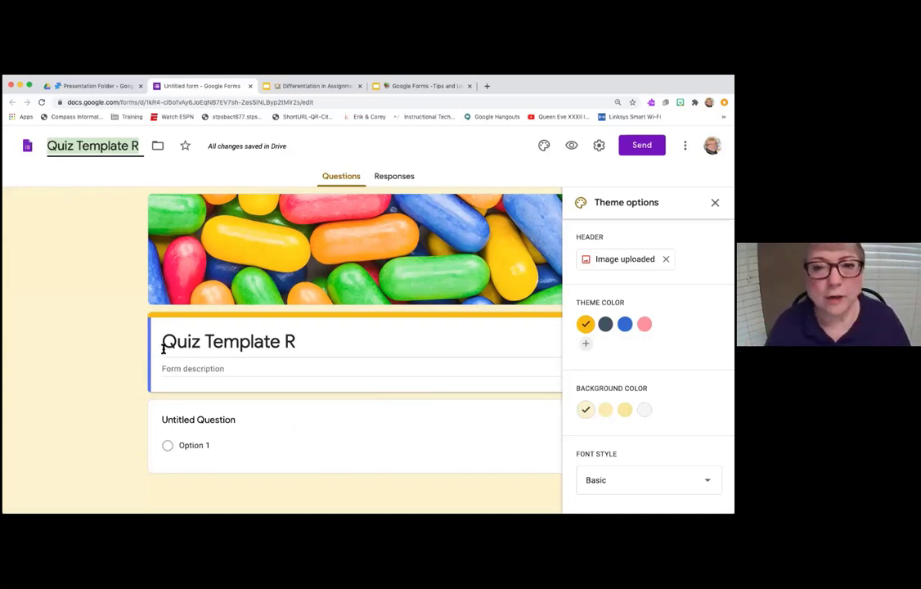
- Go to emojicopy.com in a new browser tab
click(486, 86)
click(456, 102)
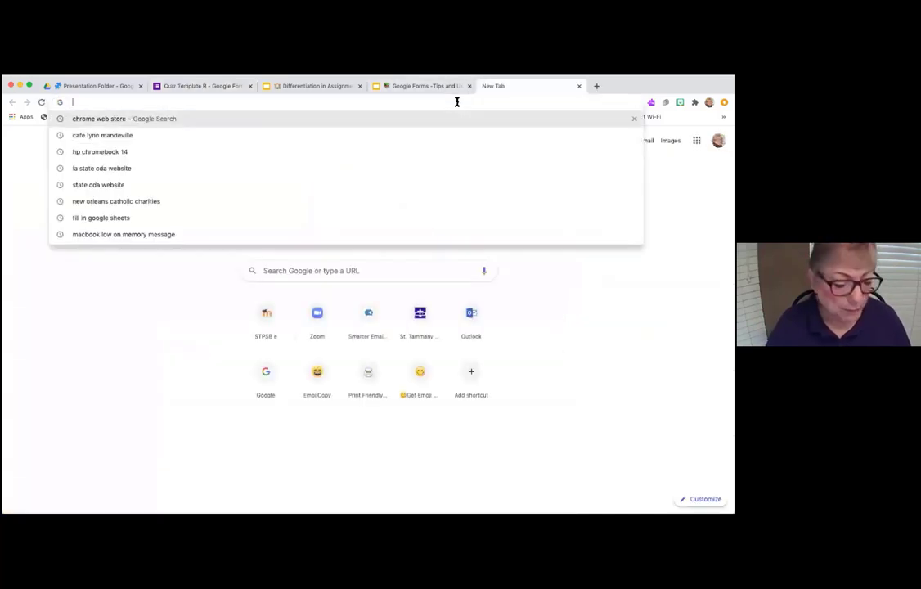
text(emojicopy.com)
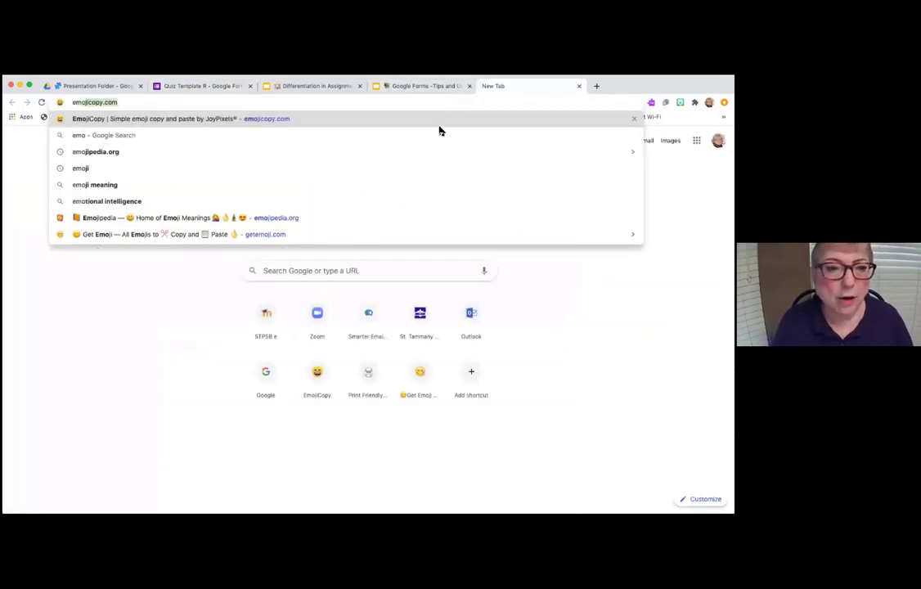
key(Return)
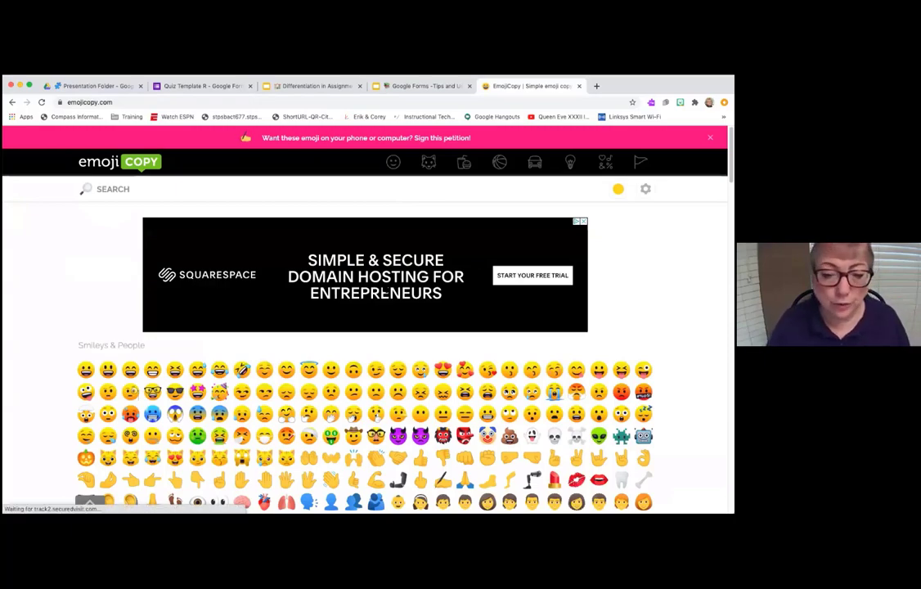
- Copy the red circle emoji, then go back to the Quiz Template R form
scroll(386, 292, down, 1)
scroll(365, 352, down, 6)
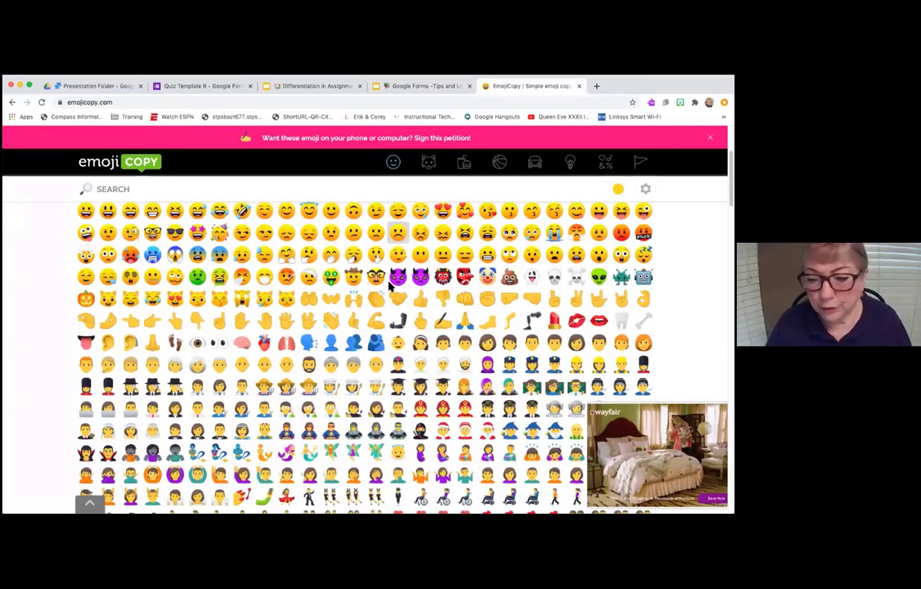
scroll(431, 370, down, 3)
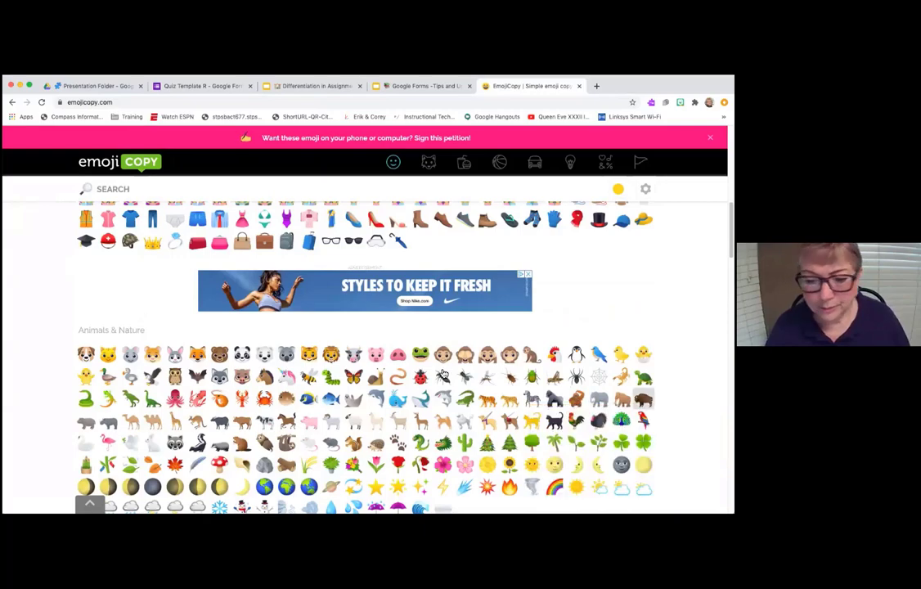
scroll(431, 370, down, 10)
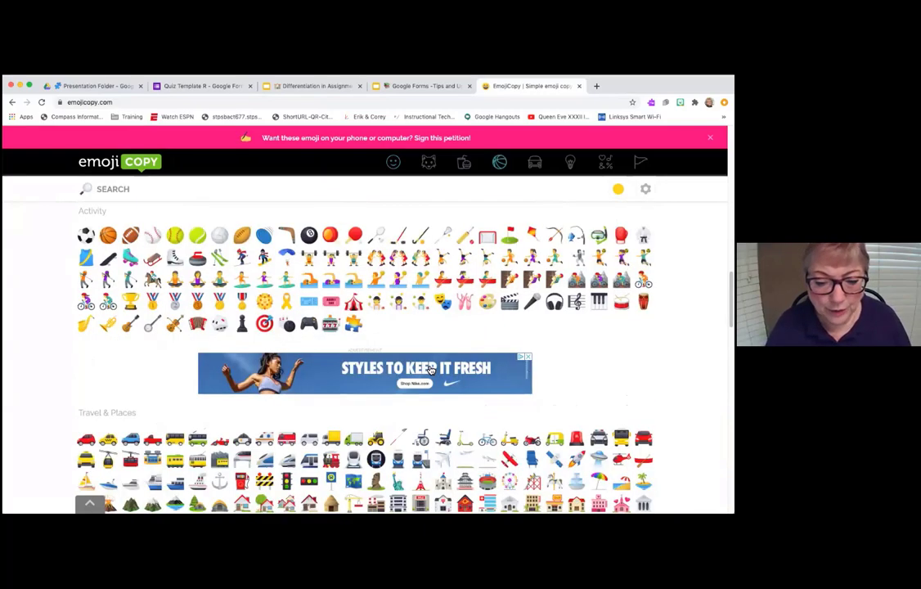
scroll(431, 371, down, 3)
scroll(431, 370, down, 5)
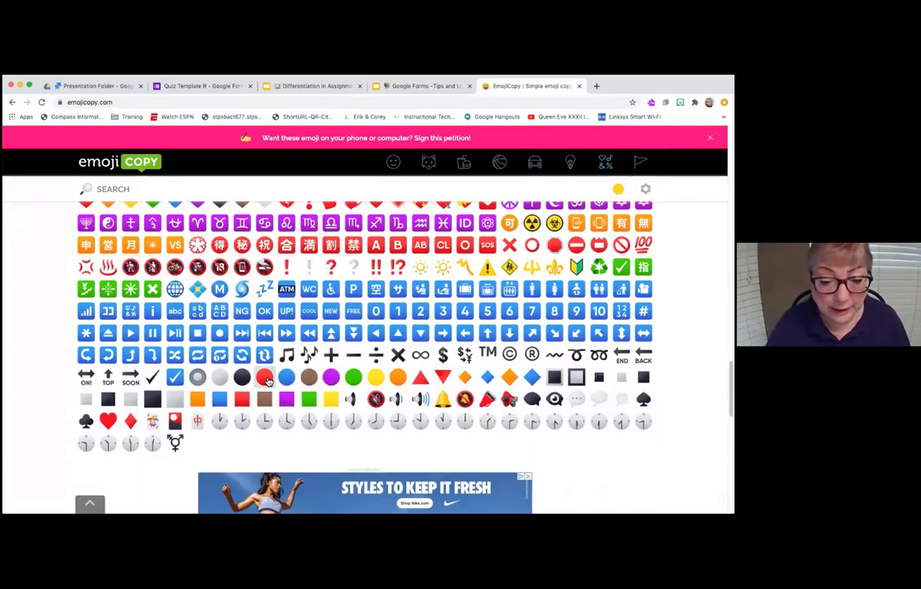
click(266, 378)
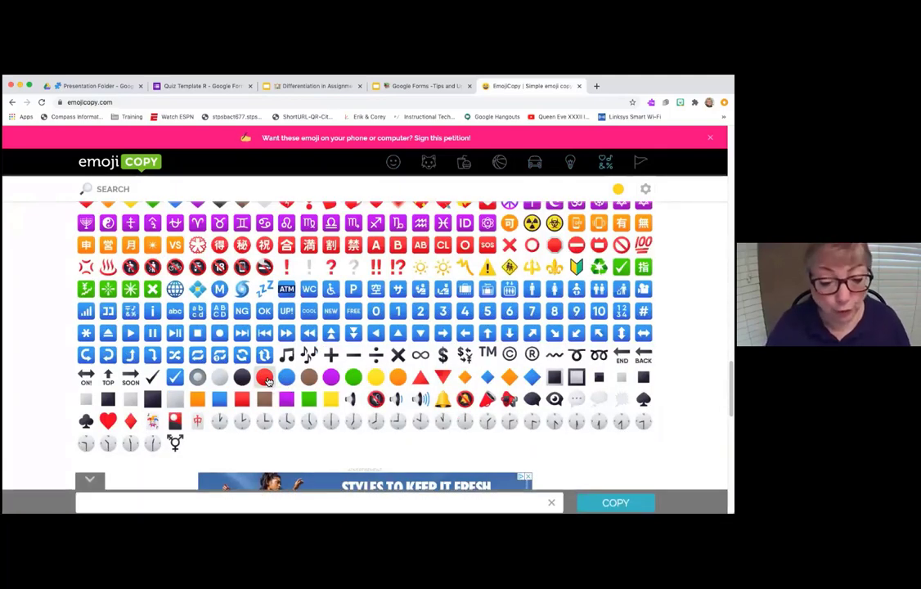
click(265, 396)
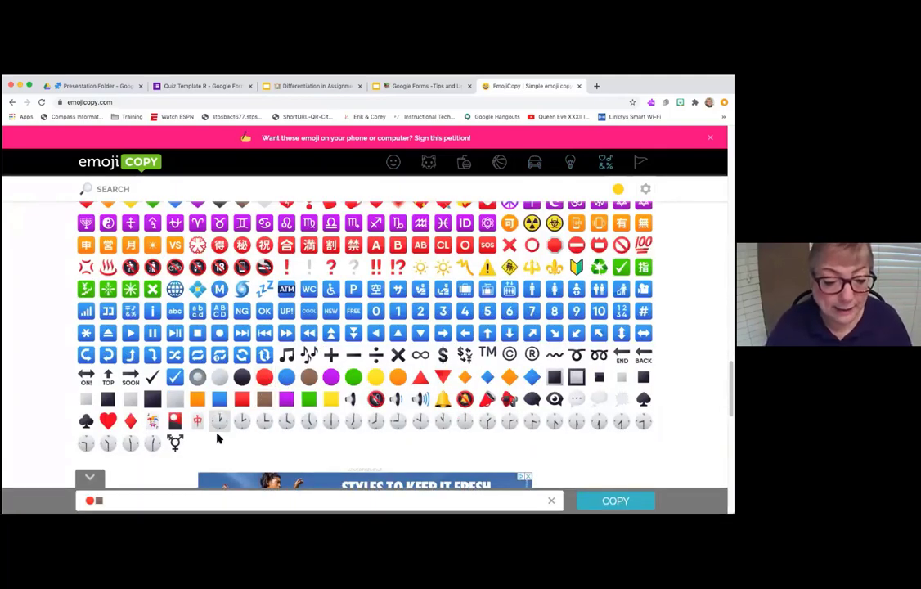
key(BackSpace)
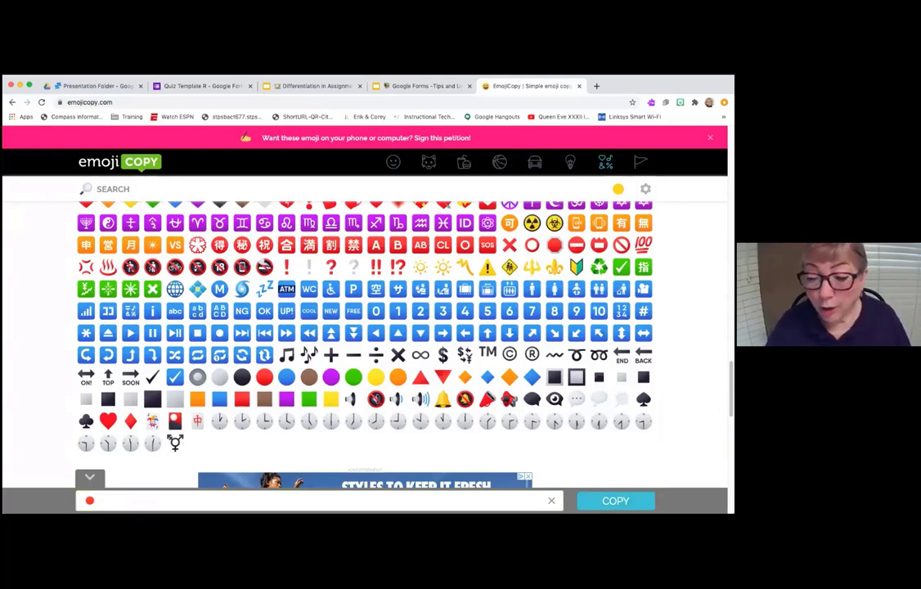
click(613, 500)
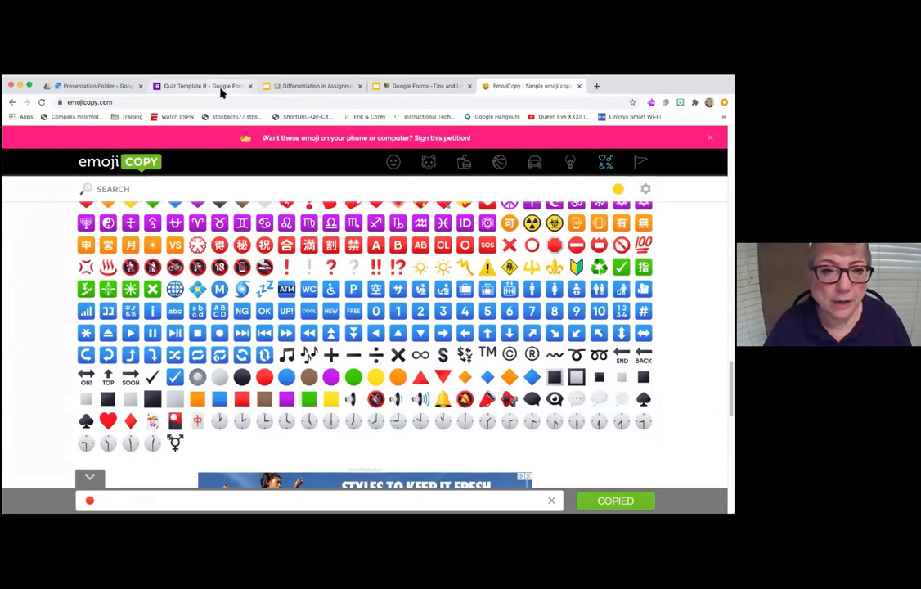
click(219, 86)
- Paste the red circle emoji before 'Quiz Template R' in the form heading and the file name
triple_click(167, 342)
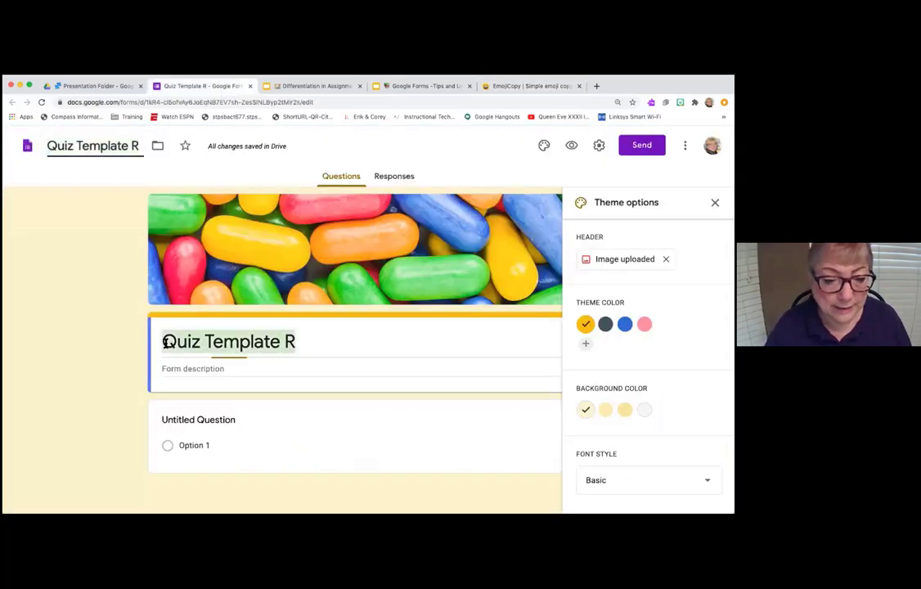
click(163, 343)
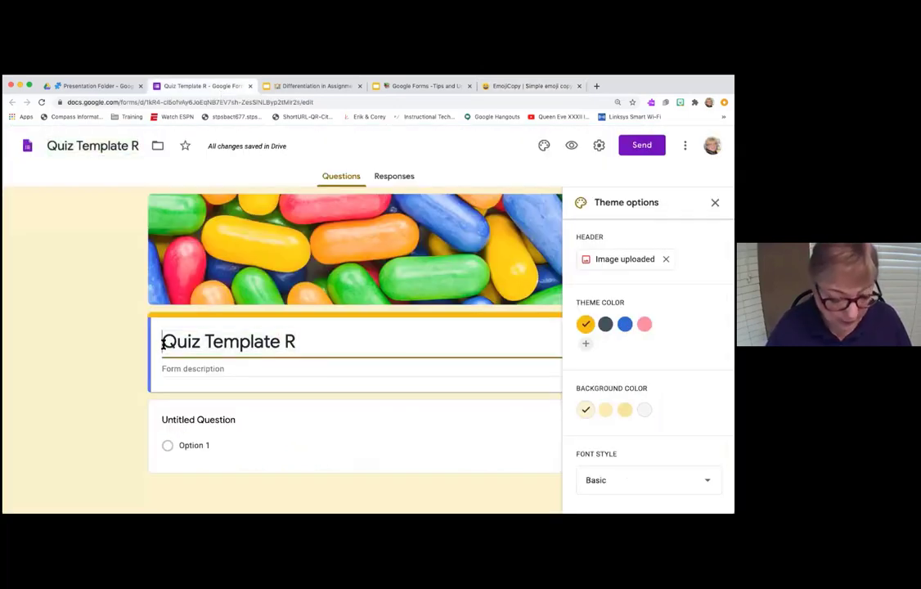
key(super+v)
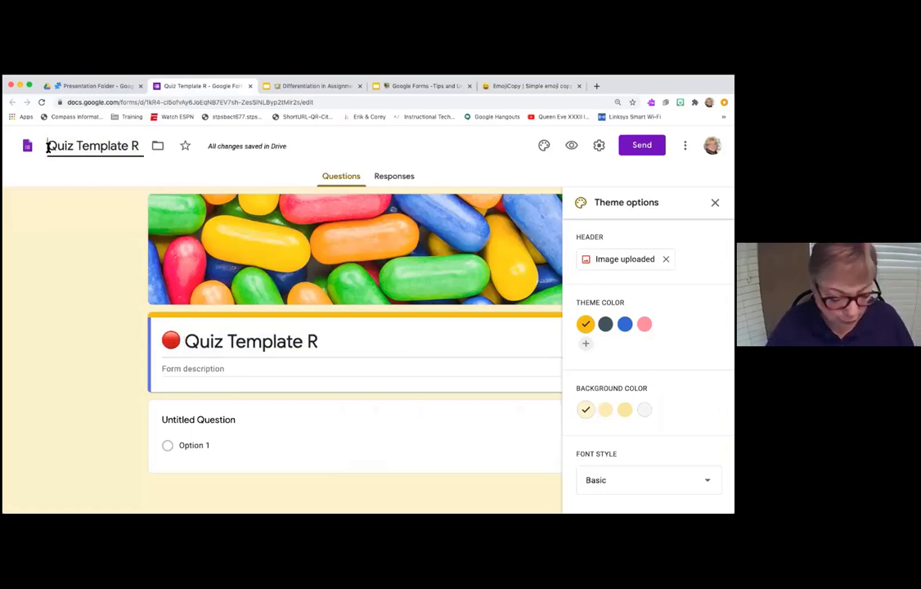
click(49, 148)
key(super+v)
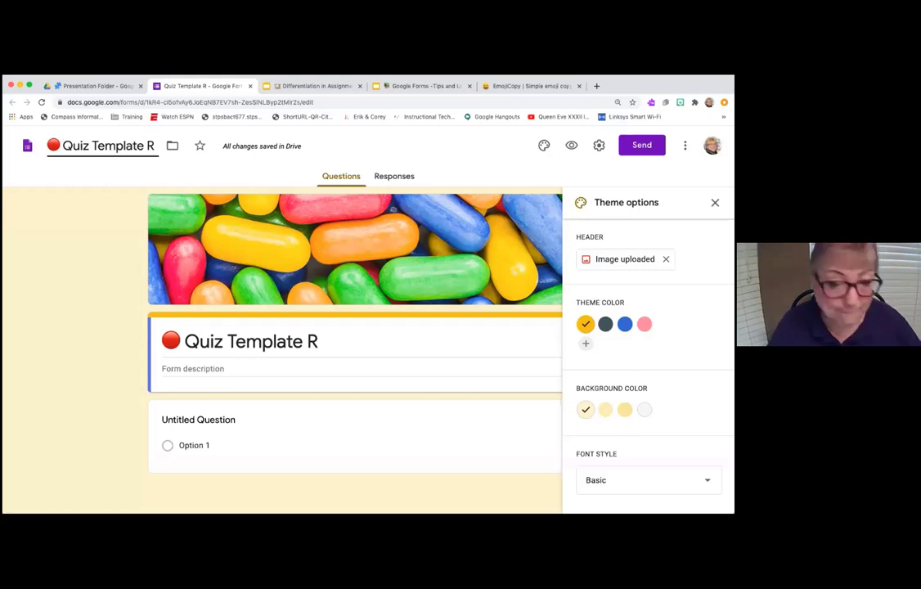
- Retitle the first question 'Last Name' and make it required
click(230, 419)
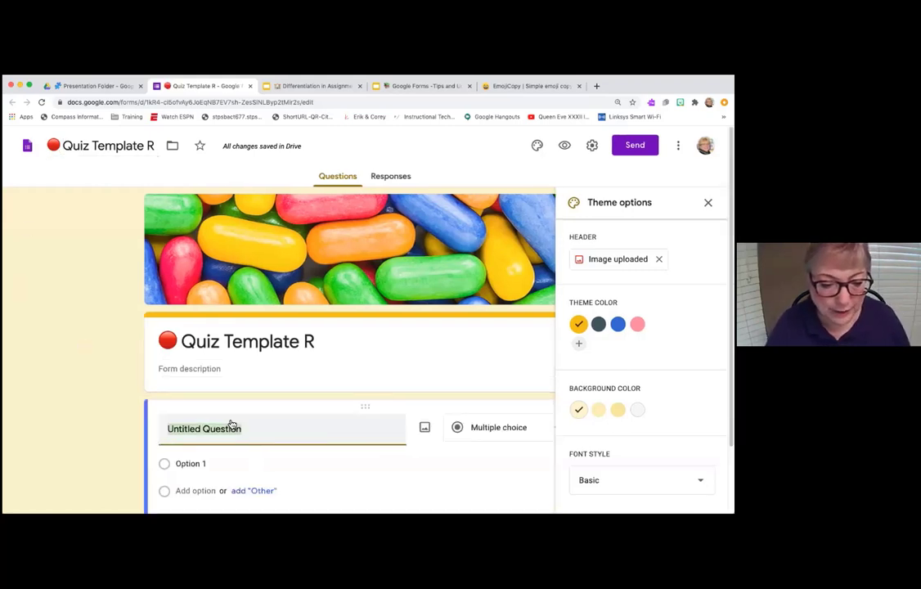
text(Last N)
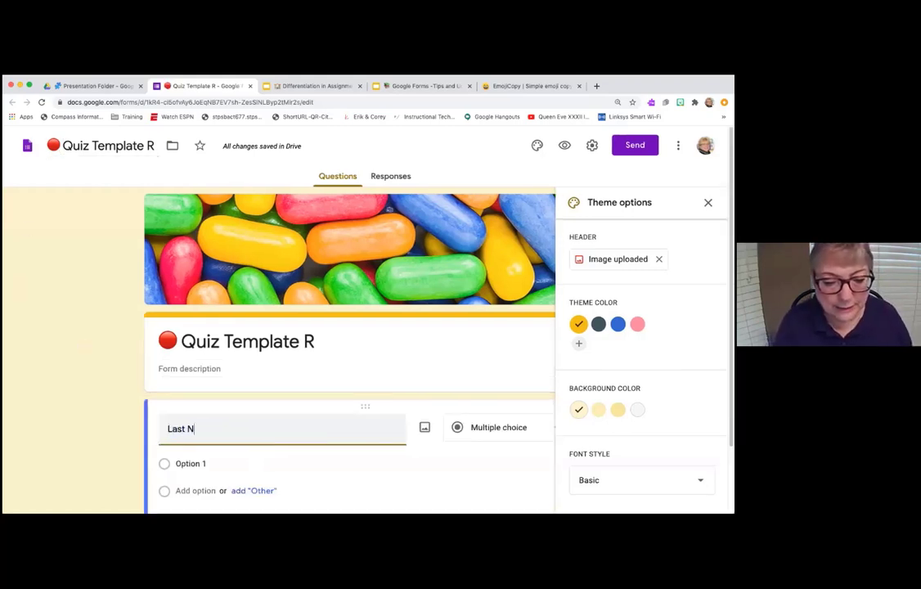
text(ame)
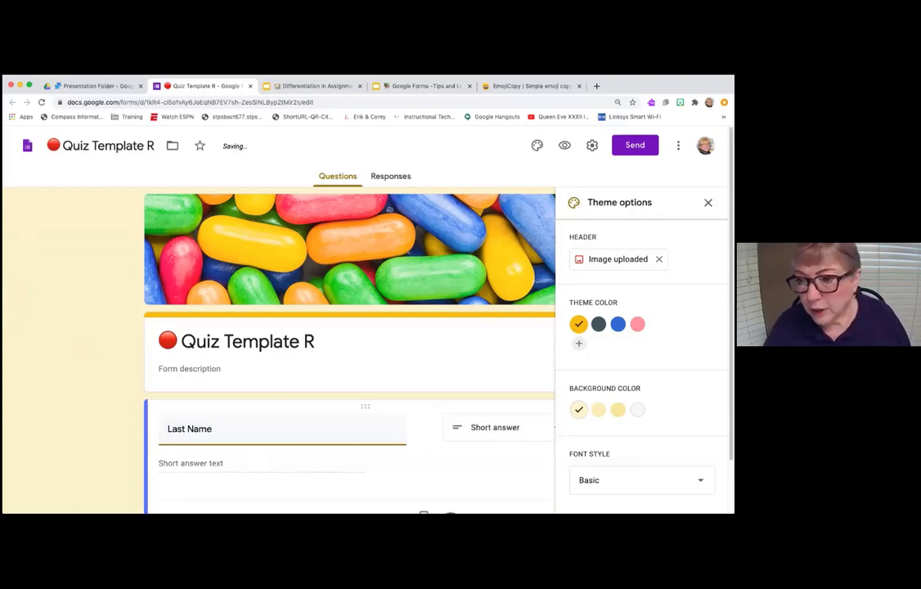
click(708, 203)
scroll(501, 438, down, 1)
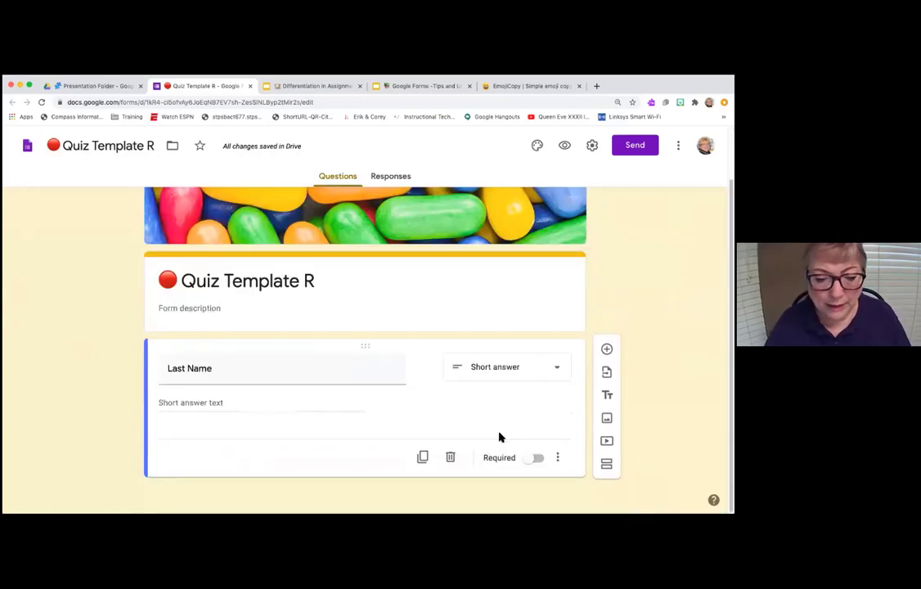
click(534, 460)
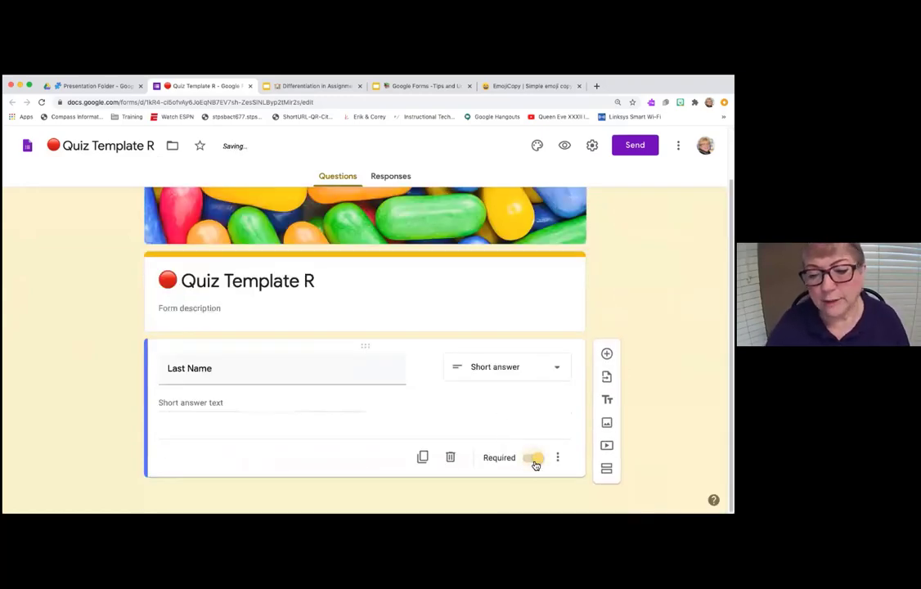
- Duplicate the Last Name question and retitle the copy 'First Name'
click(422, 457)
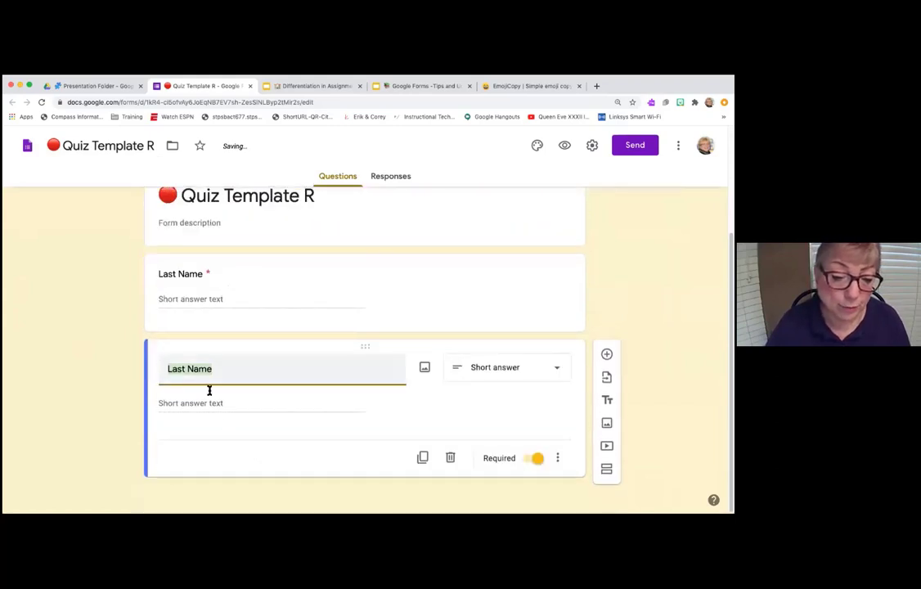
click(175, 369)
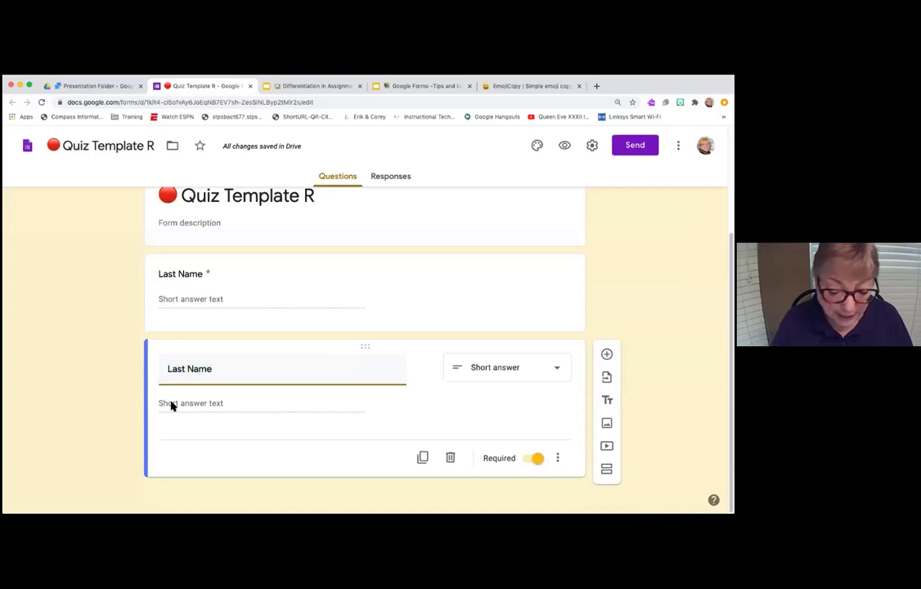
key(BackSpace)
key(BackSpace)
text(Fir)
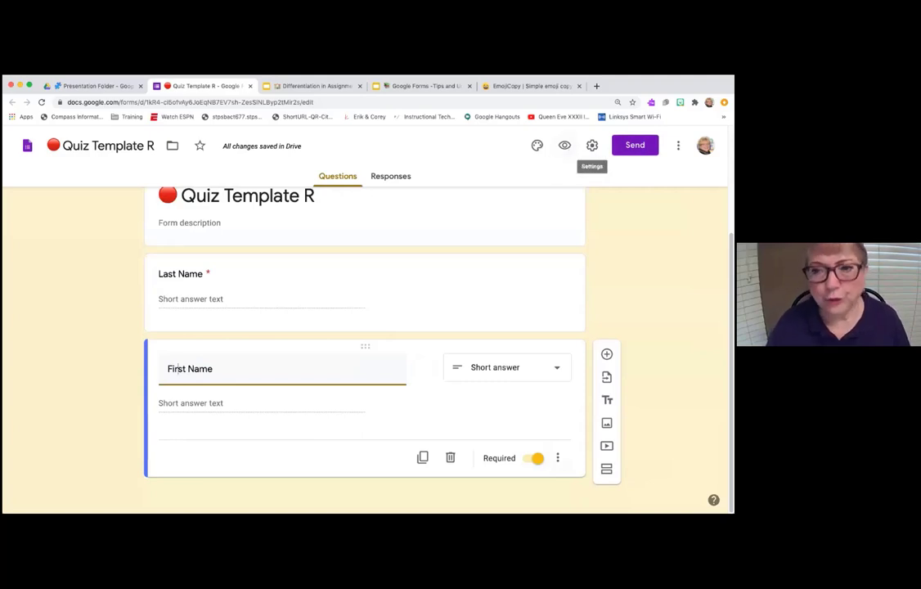
- In the form settings, turn on Limit to 1 response and Shuffle question order
click(591, 145)
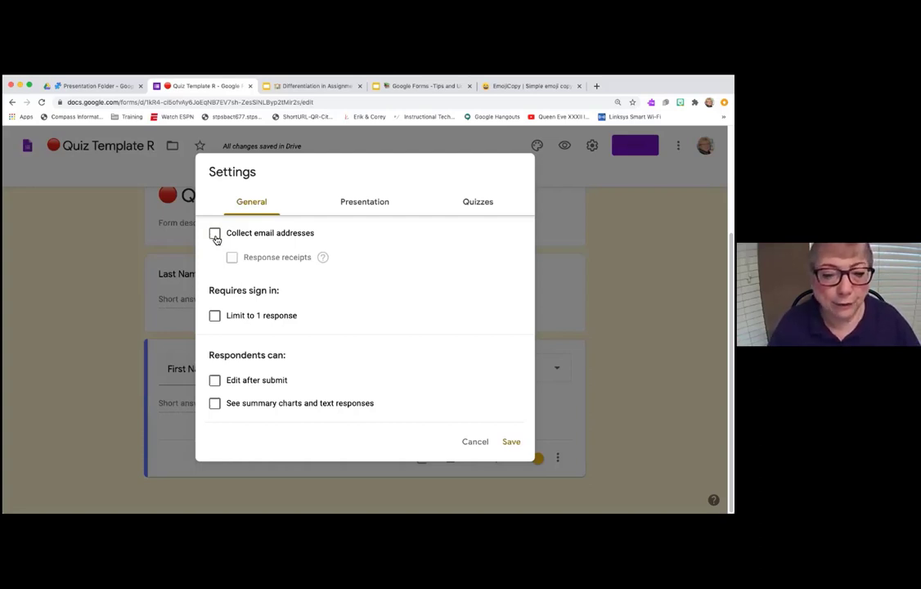
click(217, 317)
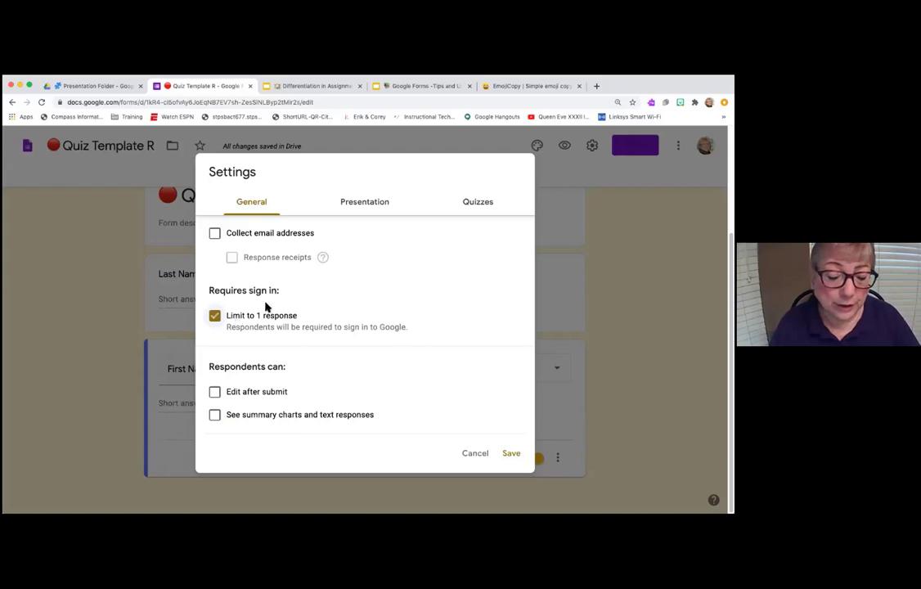
click(361, 205)
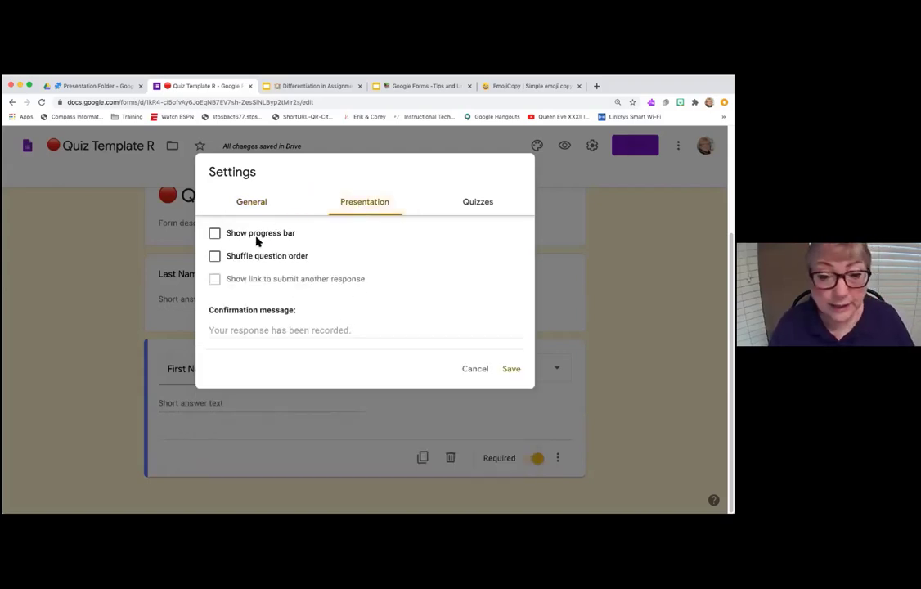
click(214, 256)
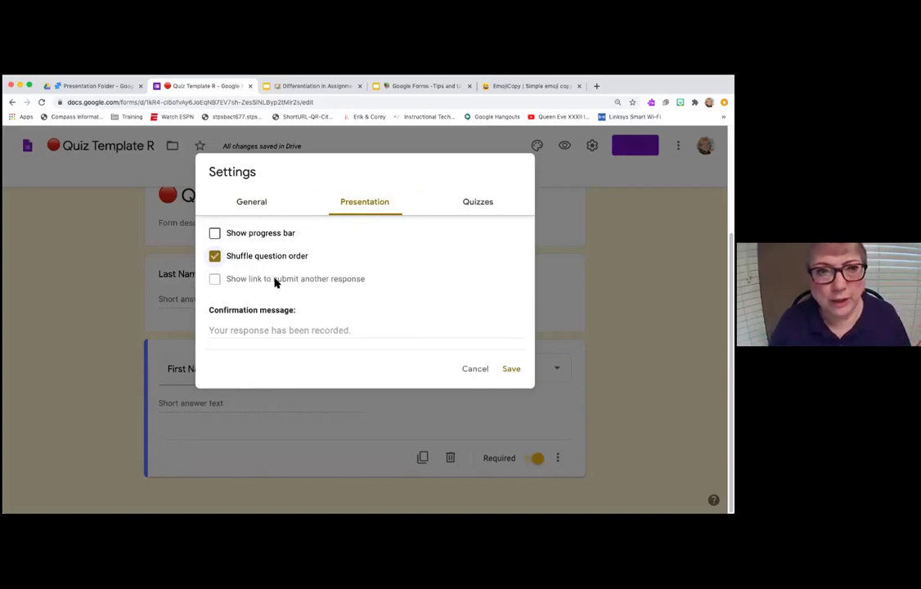
click(239, 333)
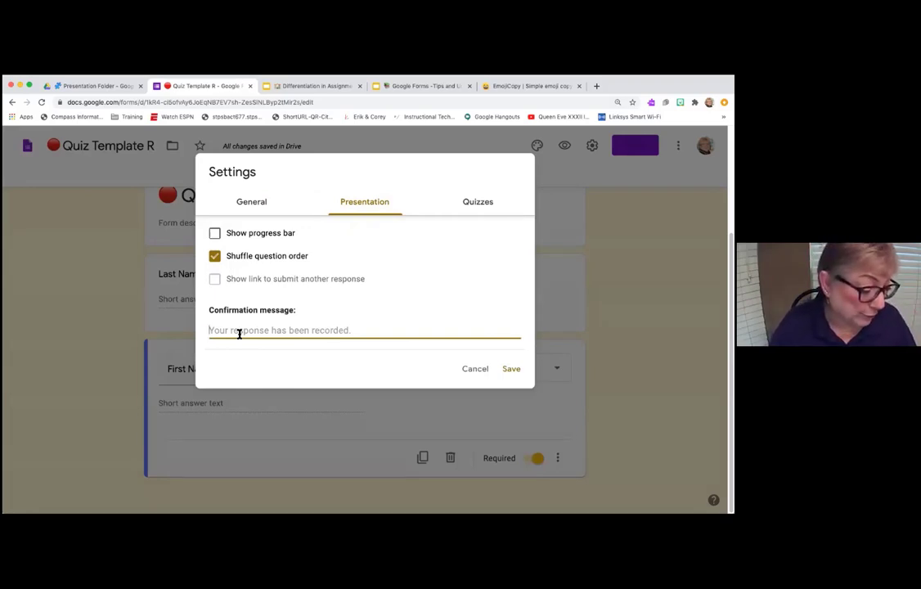
click(483, 211)
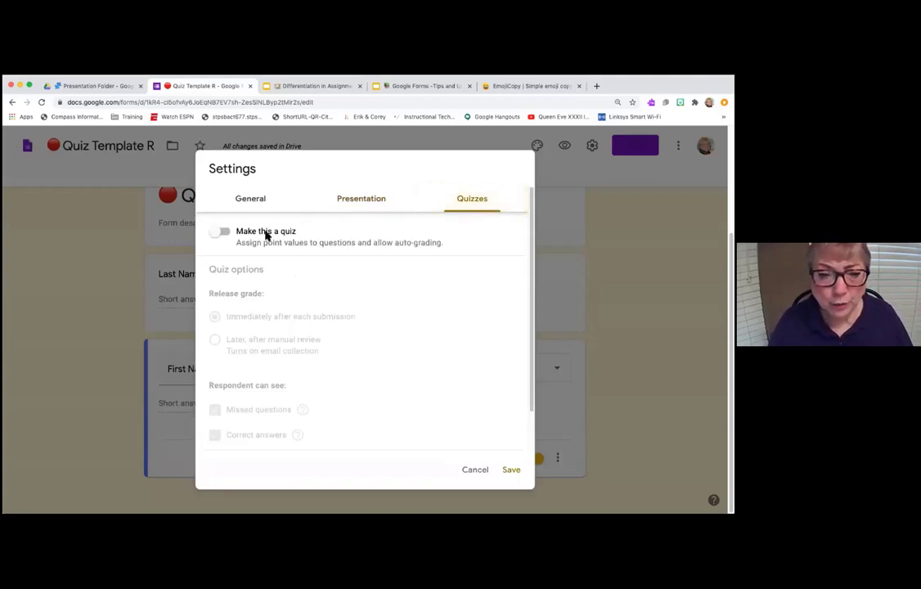
- Make it a quiz releasing grades after manual review, hiding missed questions and correct answers, and save
click(266, 233)
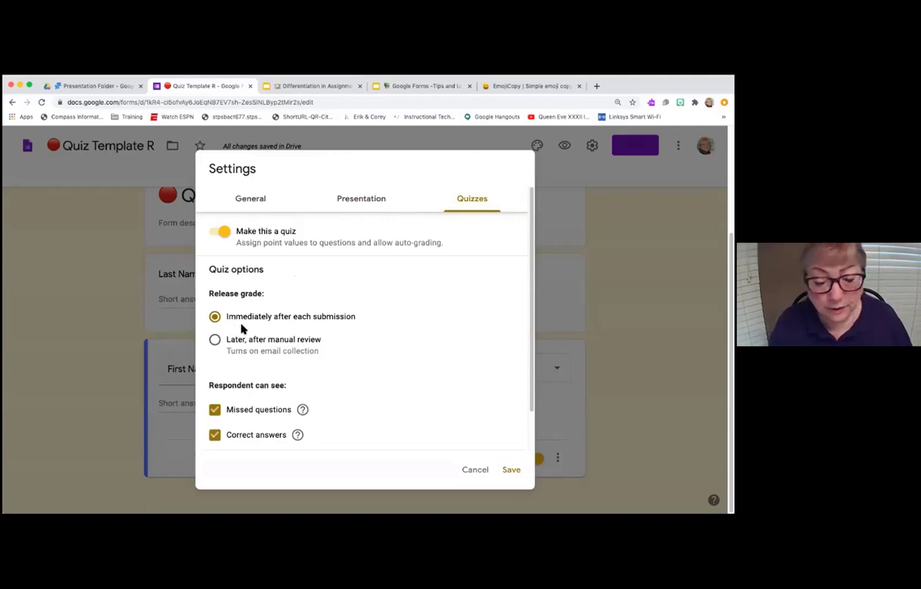
click(214, 340)
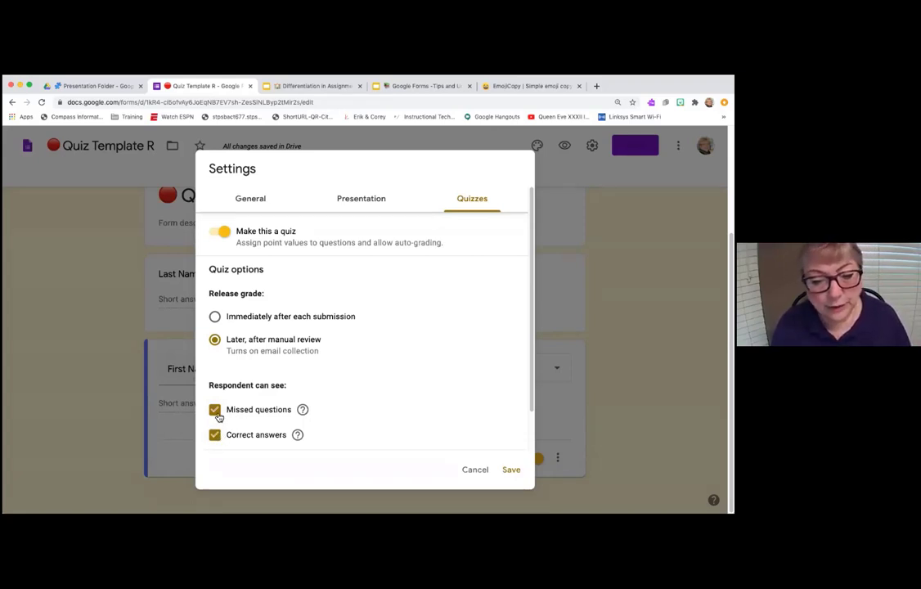
click(215, 410)
click(215, 436)
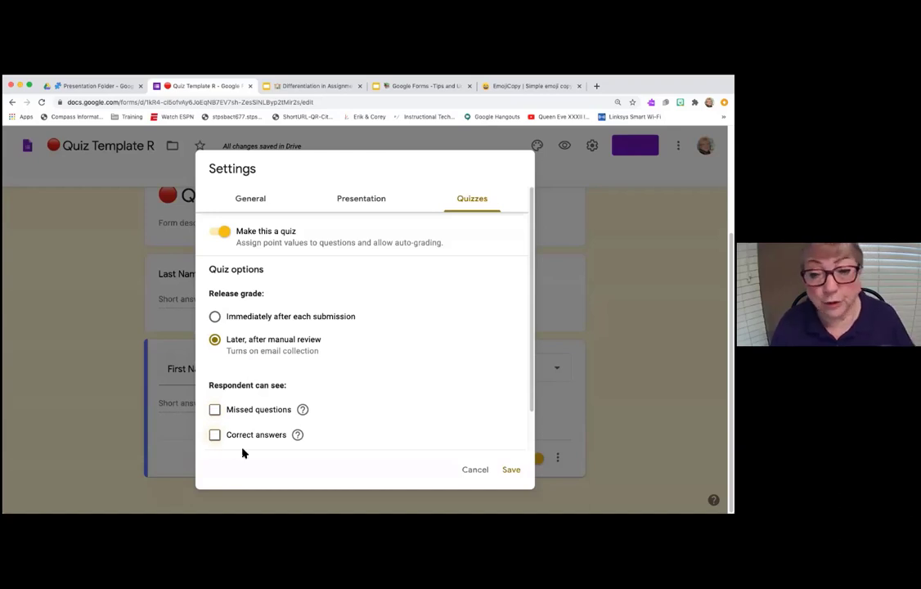
click(513, 471)
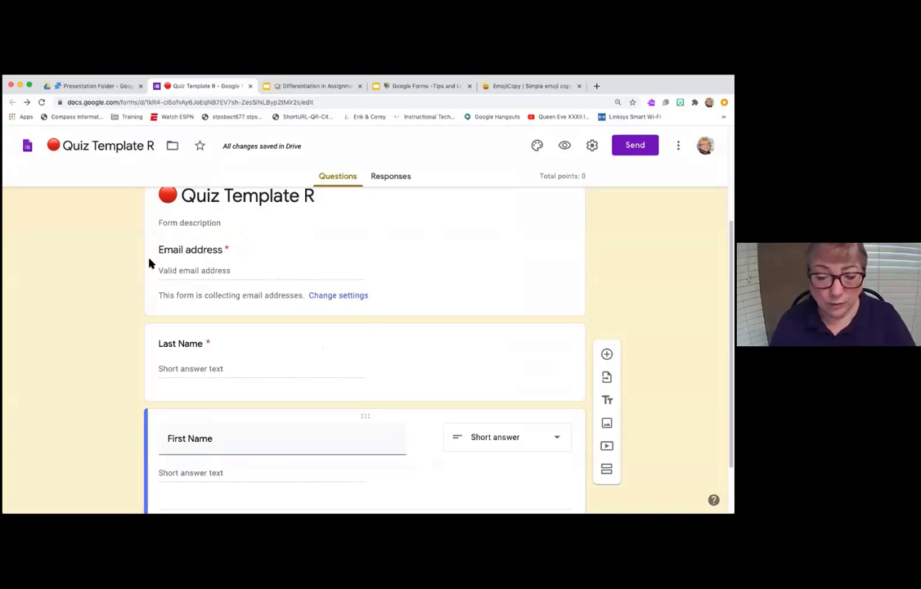
- Add a section titled 'Password' after the name questions and insert a new question in it
scroll(325, 364, down, 2)
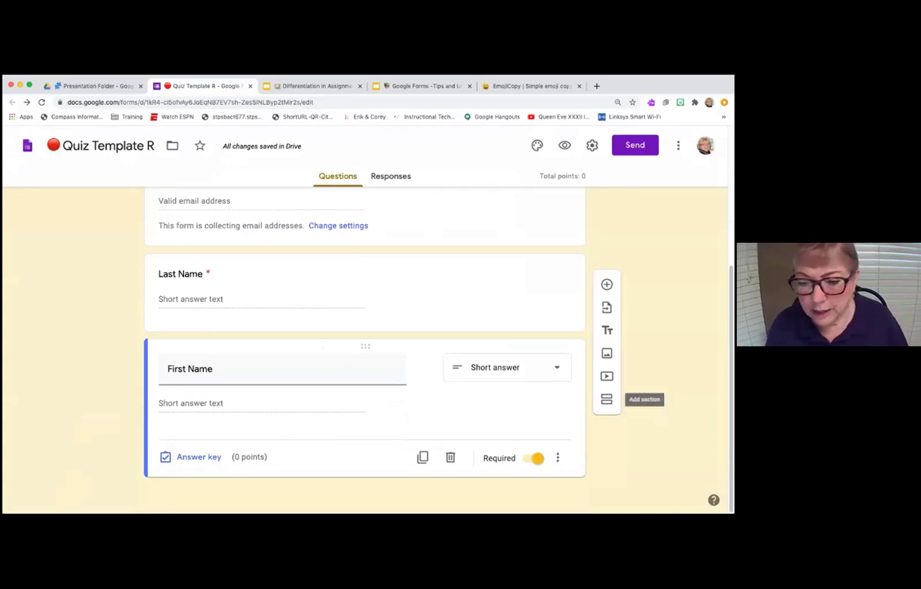
click(606, 399)
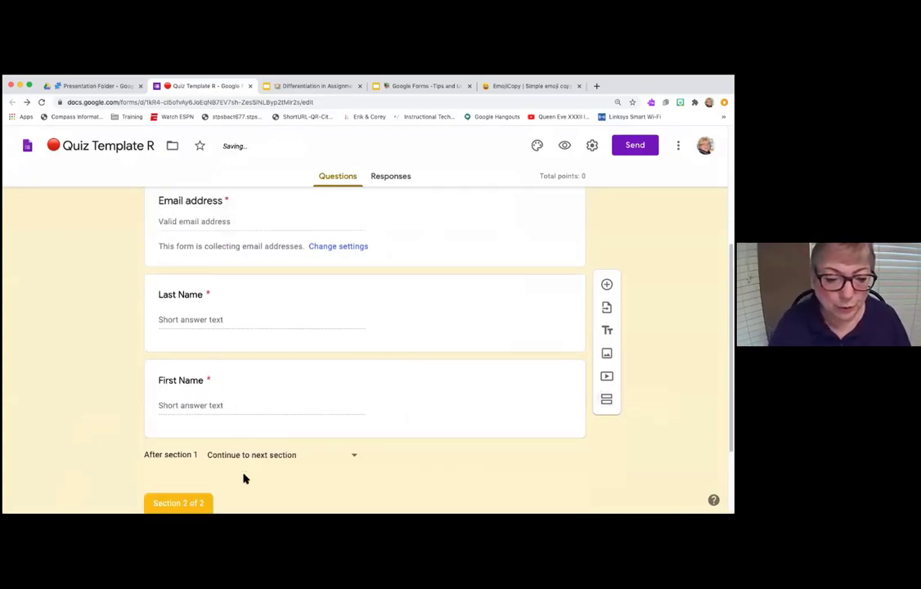
click(180, 466)
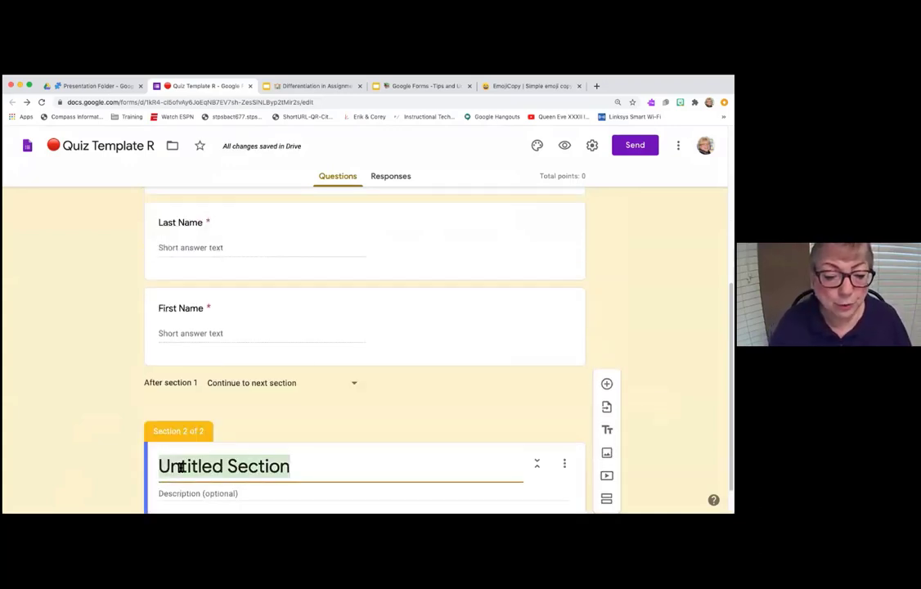
text(Password)
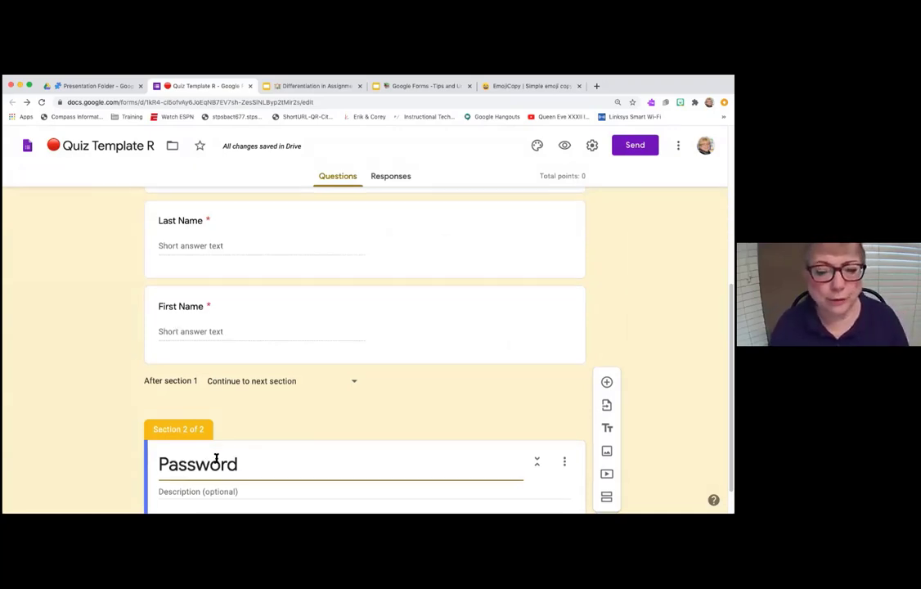
scroll(216, 460, down, 1)
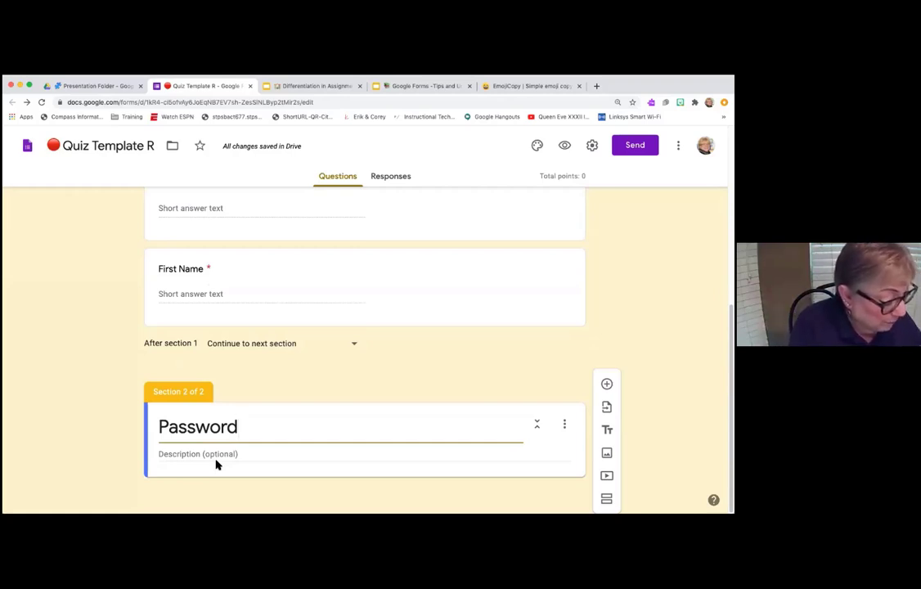
click(606, 383)
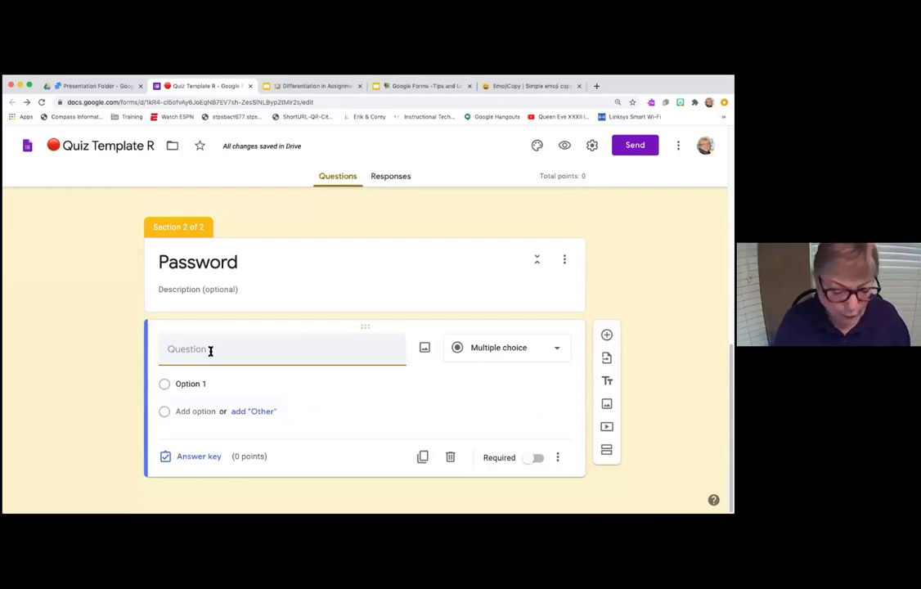
- Enter the question 'Type in the password, all lower care.', make it required, and open its More options menu
text(Type in )
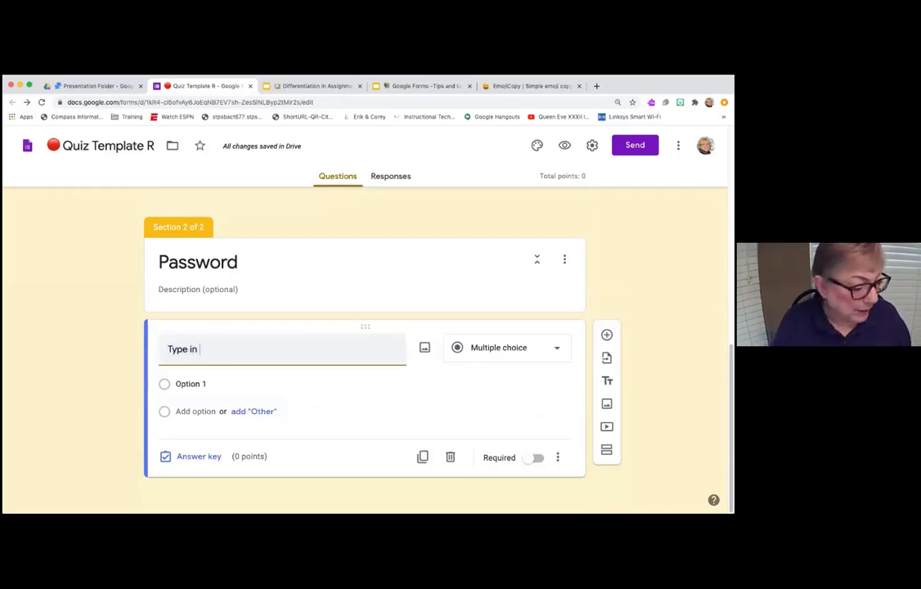
text(the passwor)
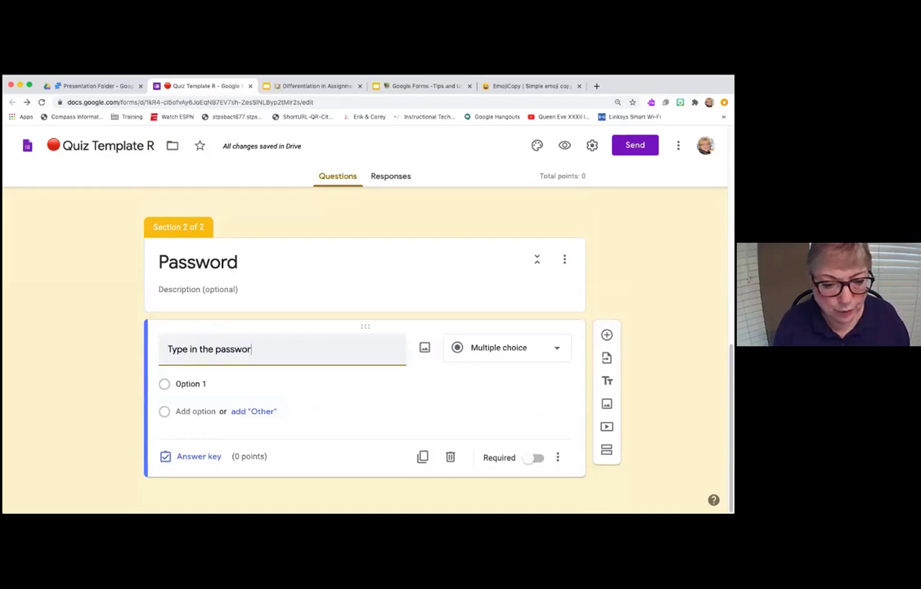
text(d, all lower )
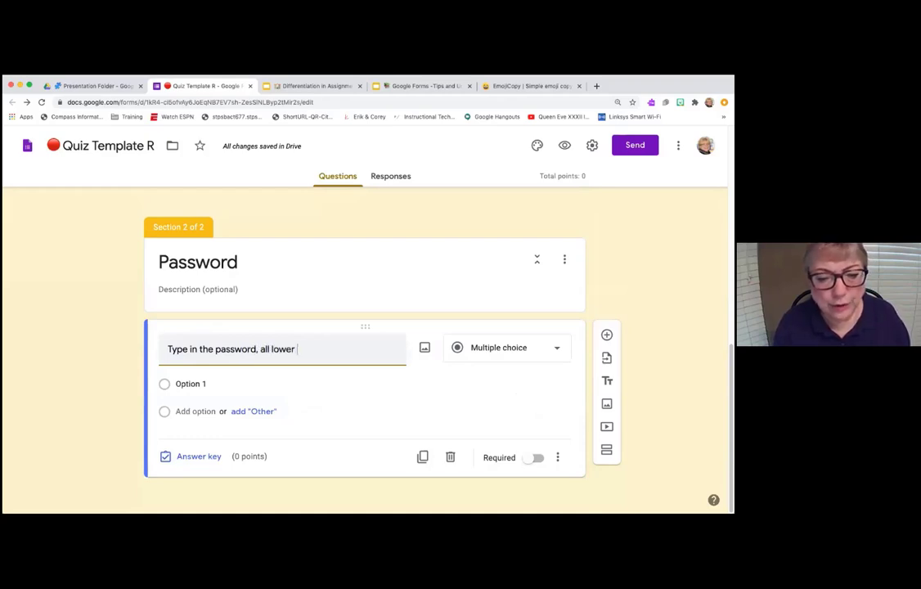
text(care)
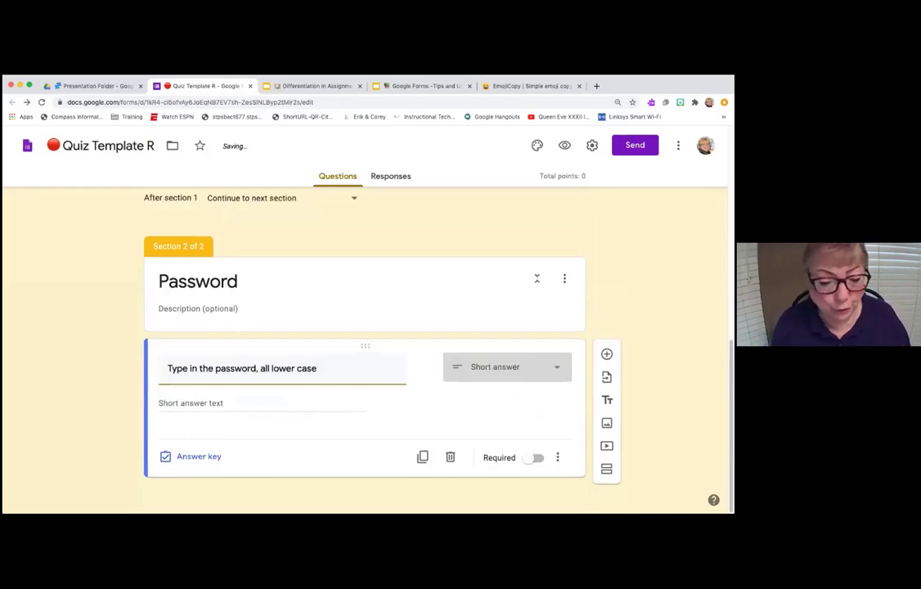
text(.)
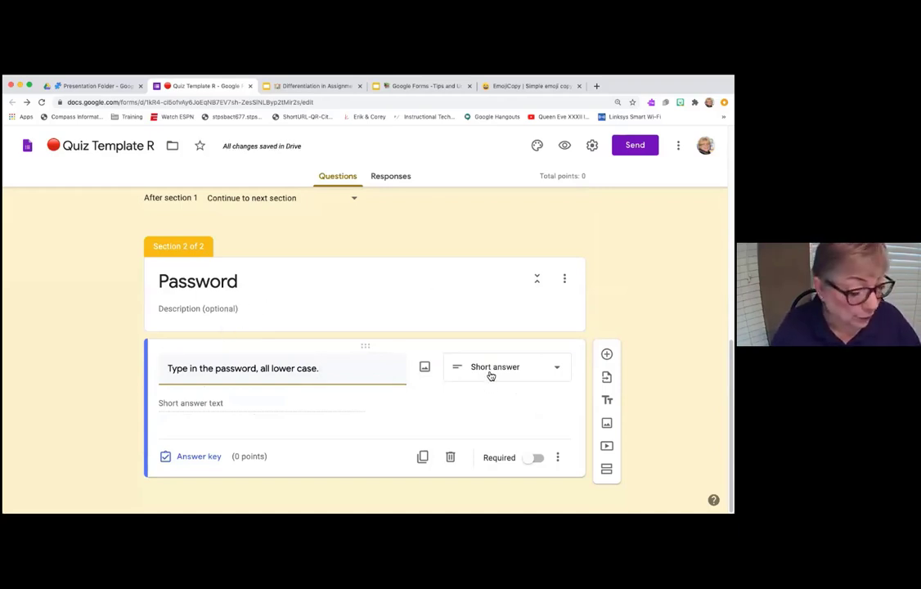
click(530, 457)
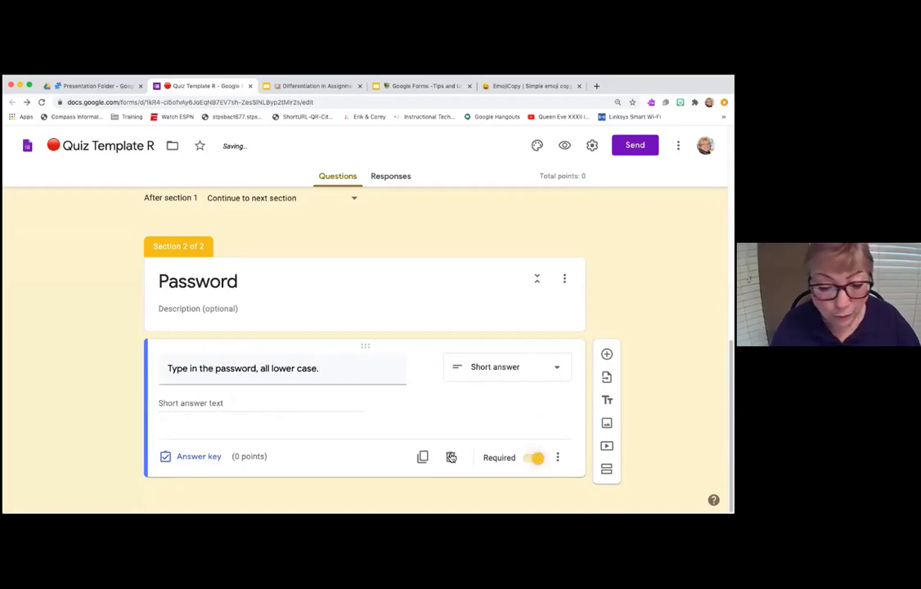
click(556, 462)
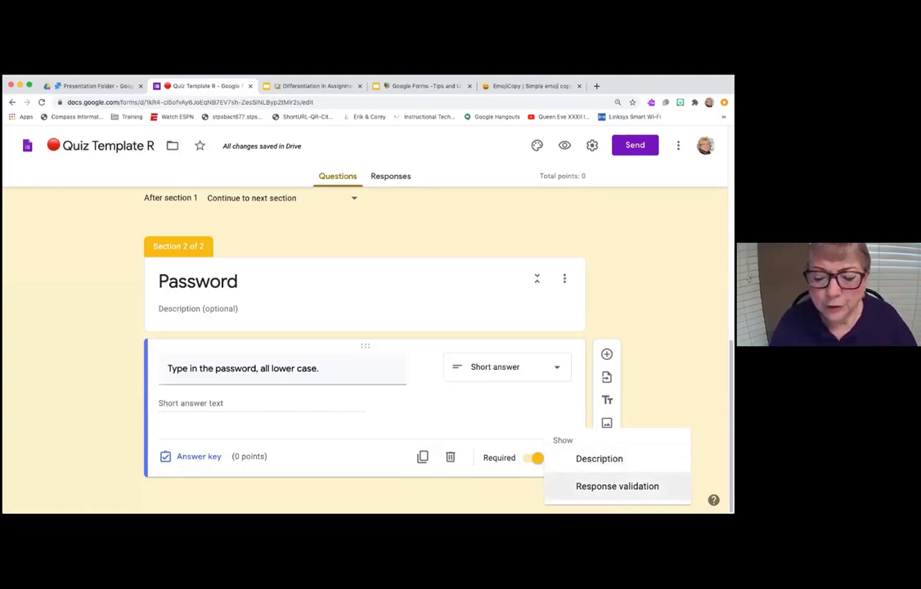
click(616, 486)
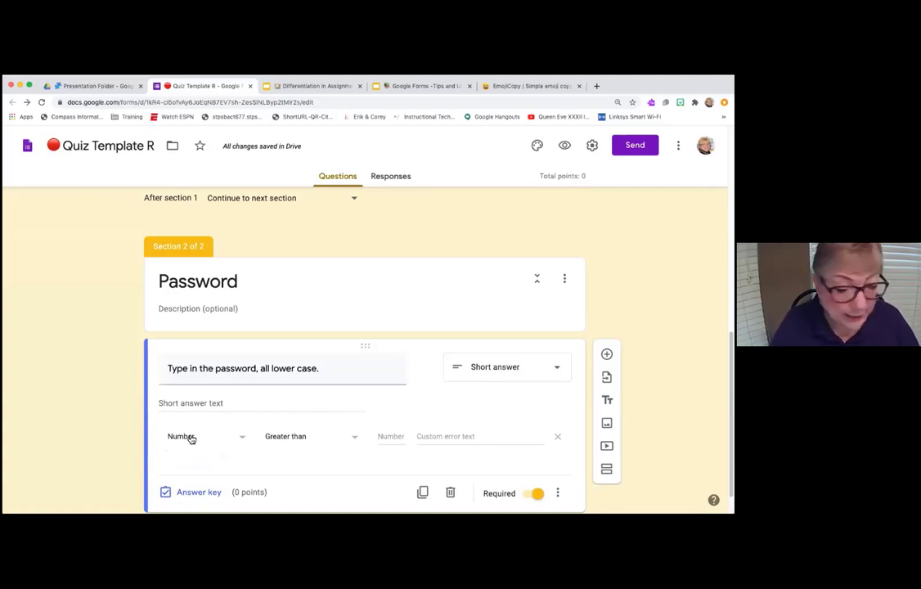
click(190, 439)
click(199, 486)
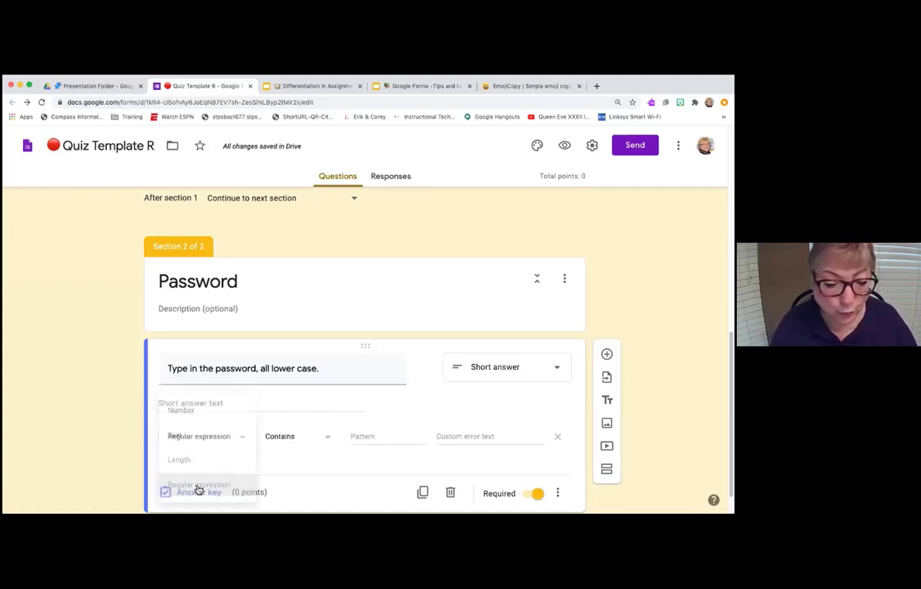
click(280, 438)
click(286, 458)
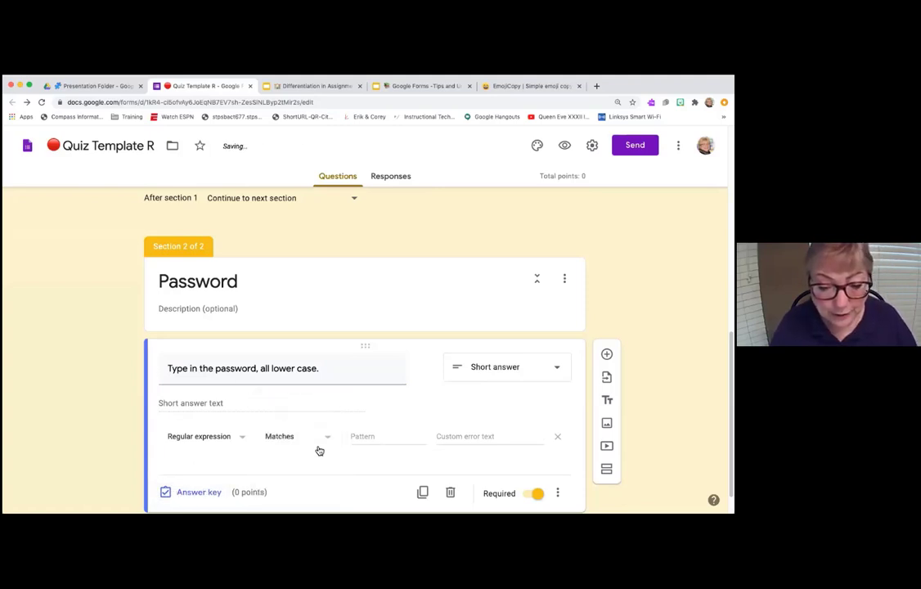
click(386, 437)
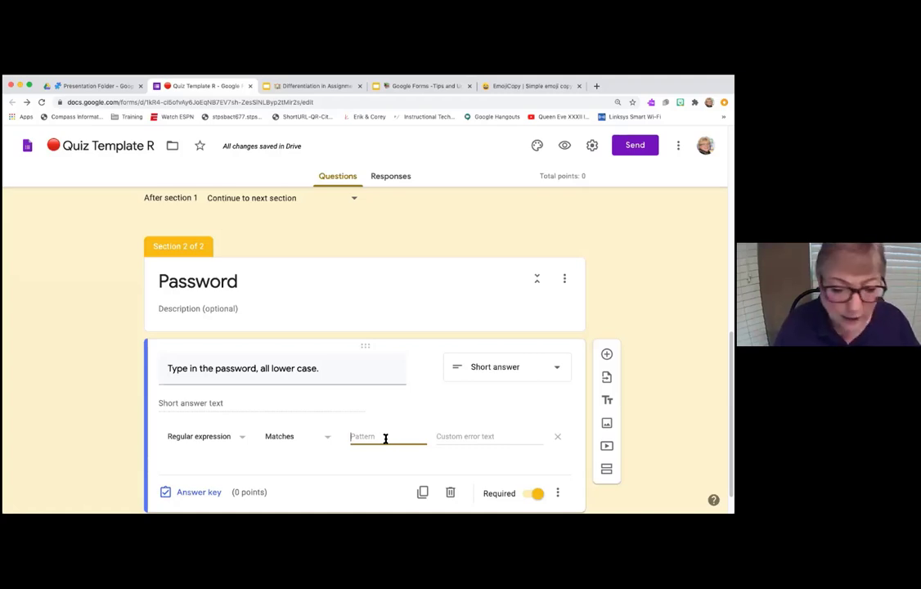
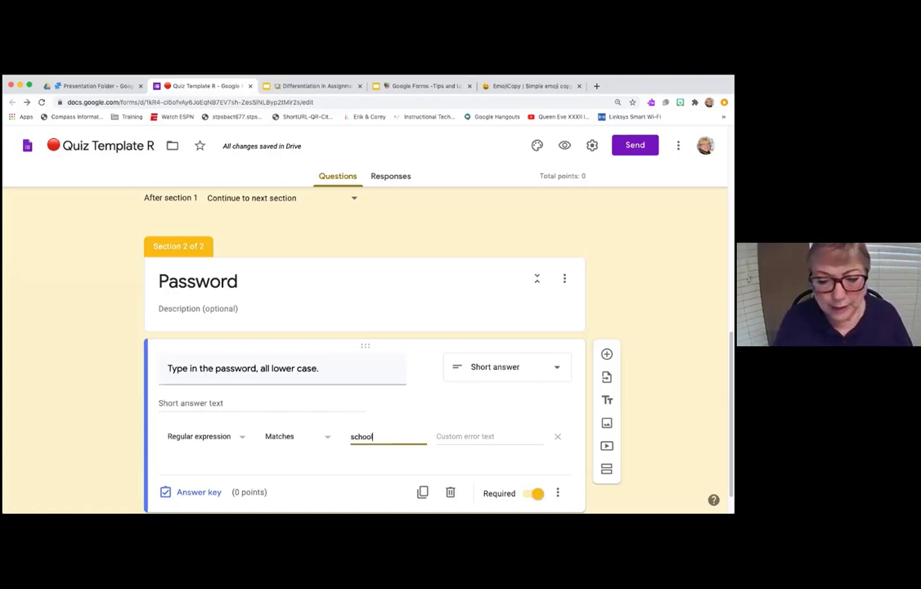
- Set the error text 'Did you remember to use all lower case' and add a new section
click(474, 437)
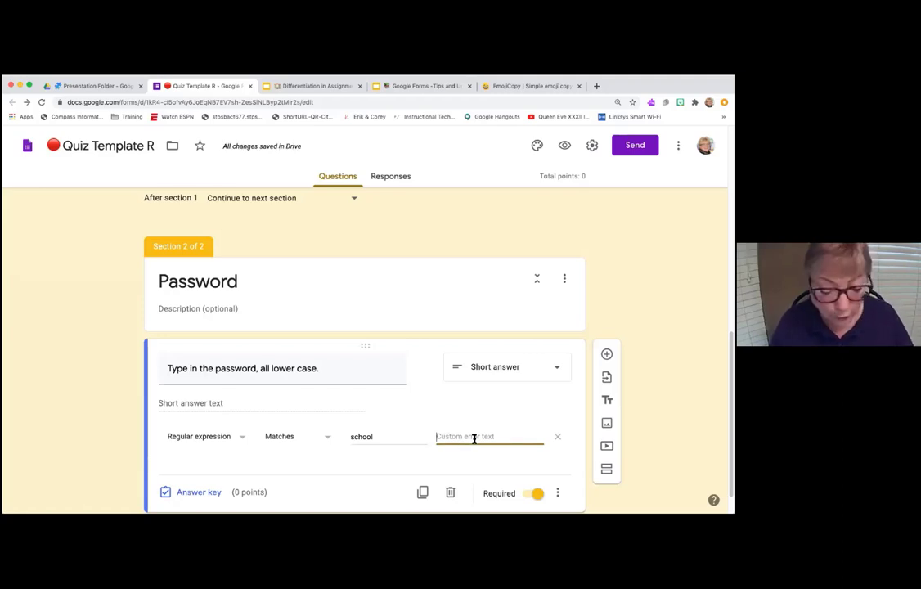
text(Did you)
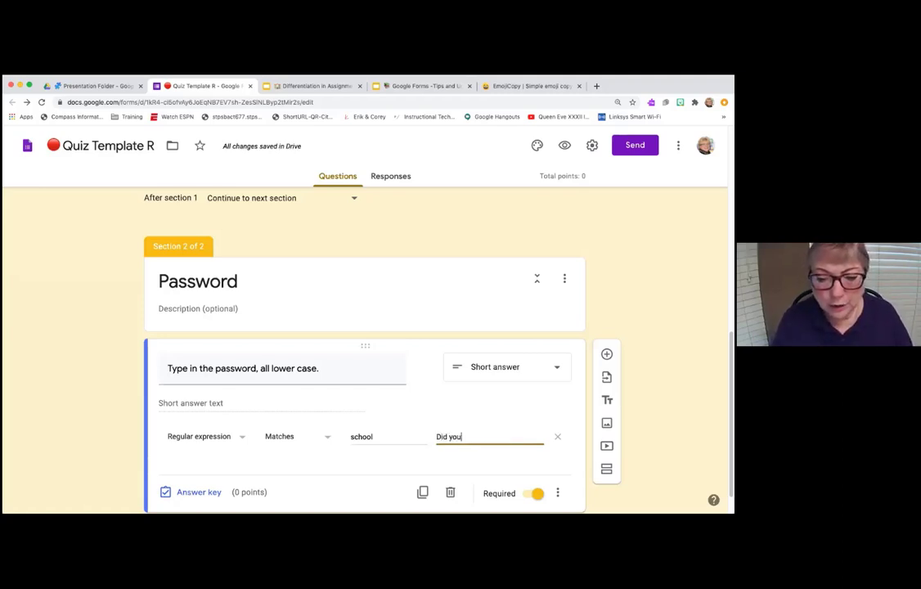
text( remember to u)
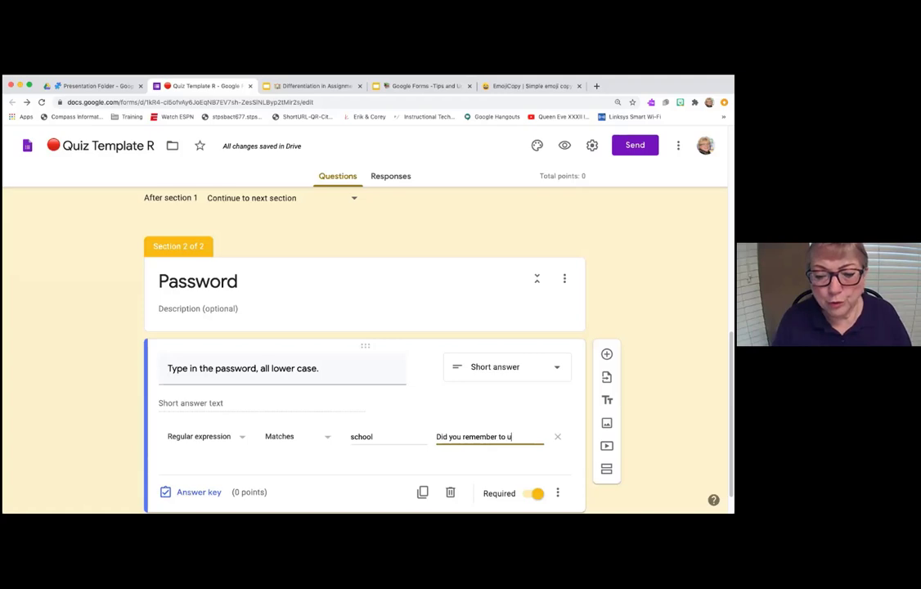
text(se all lower case)
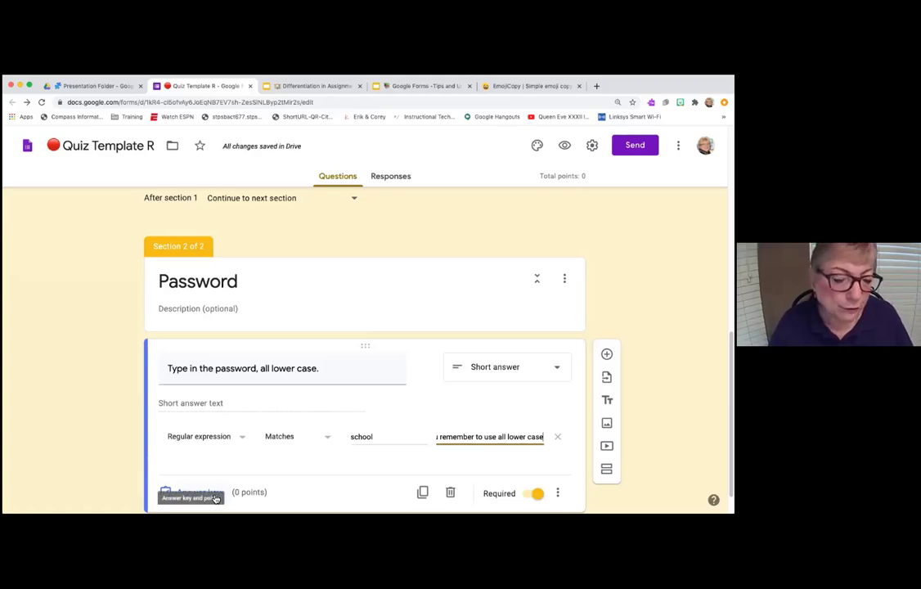
scroll(295, 413, down, 1)
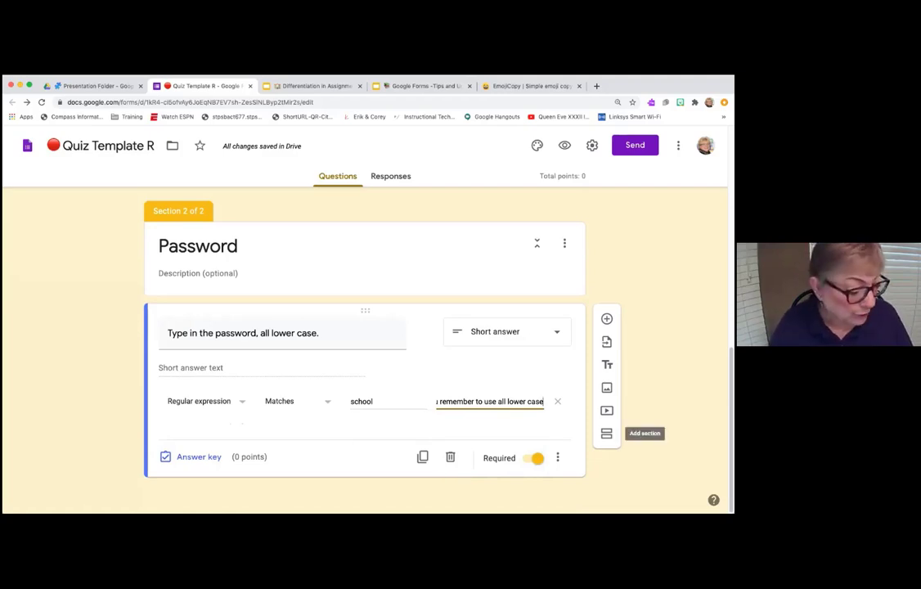
click(606, 433)
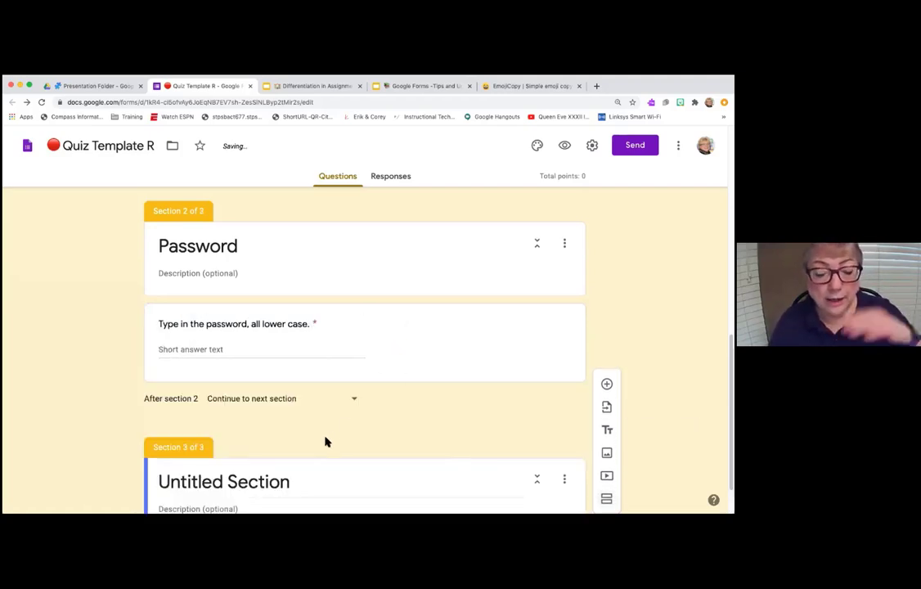
- Title the third section 'Quiz Questions Start Here', fixing the typos along the way
click(219, 481)
text(Qu)
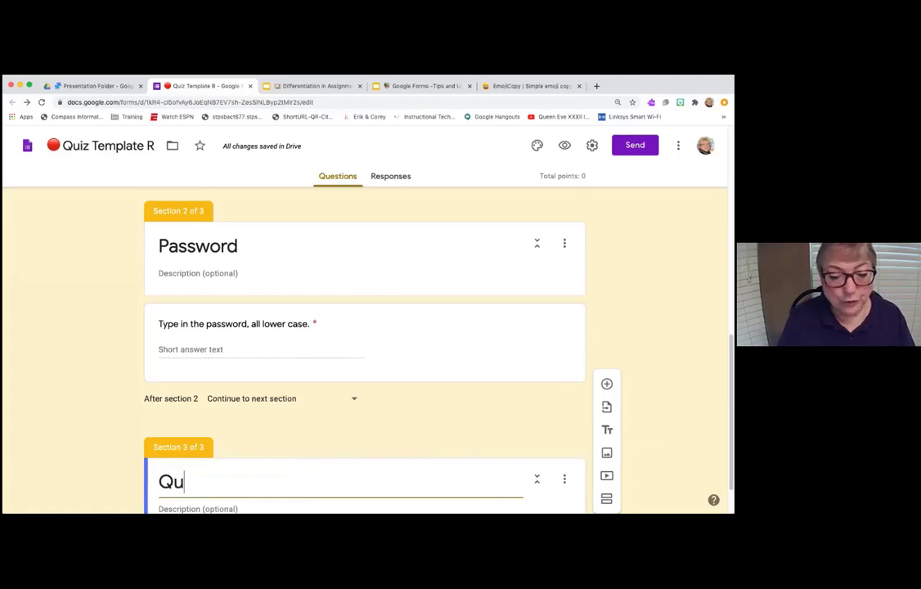
text(estions)
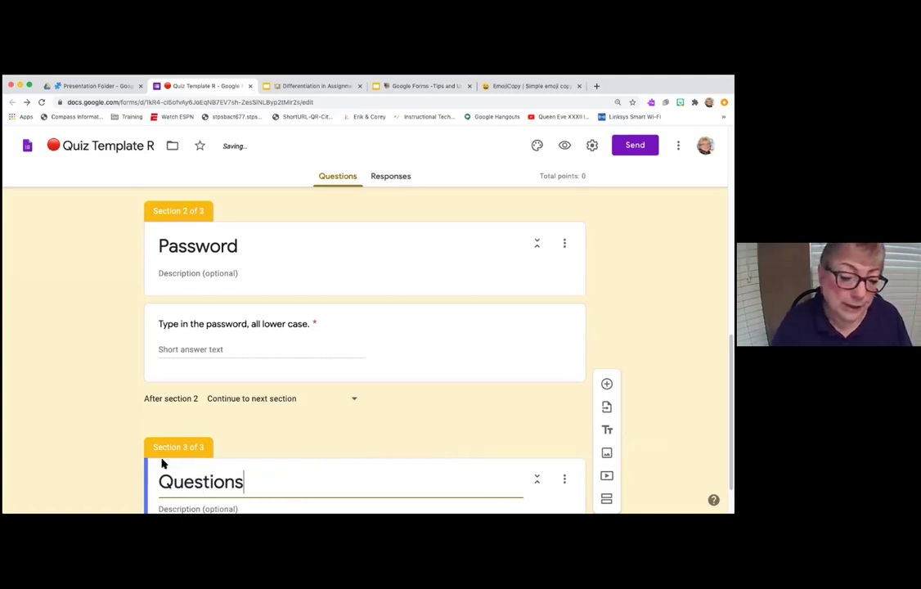
click(160, 481)
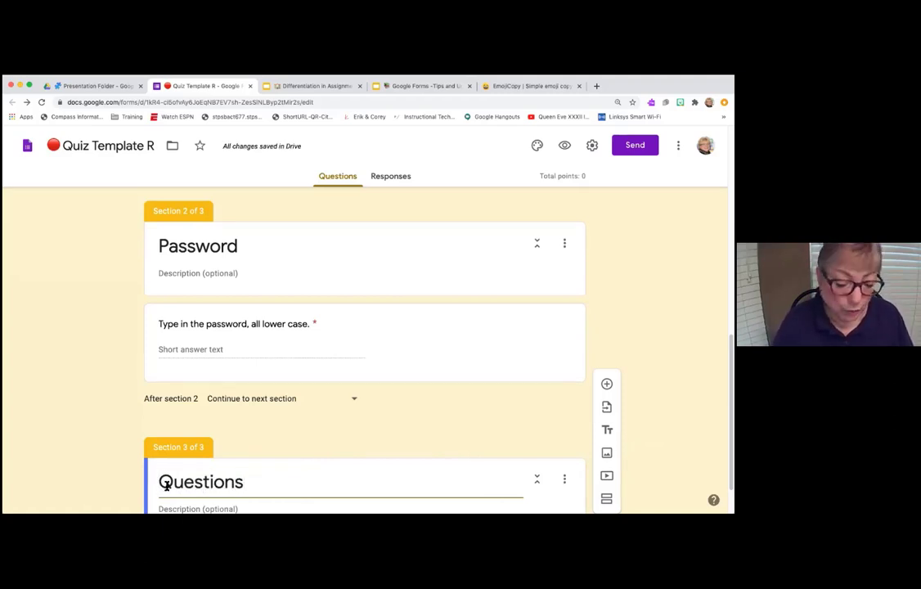
text(Quiz)
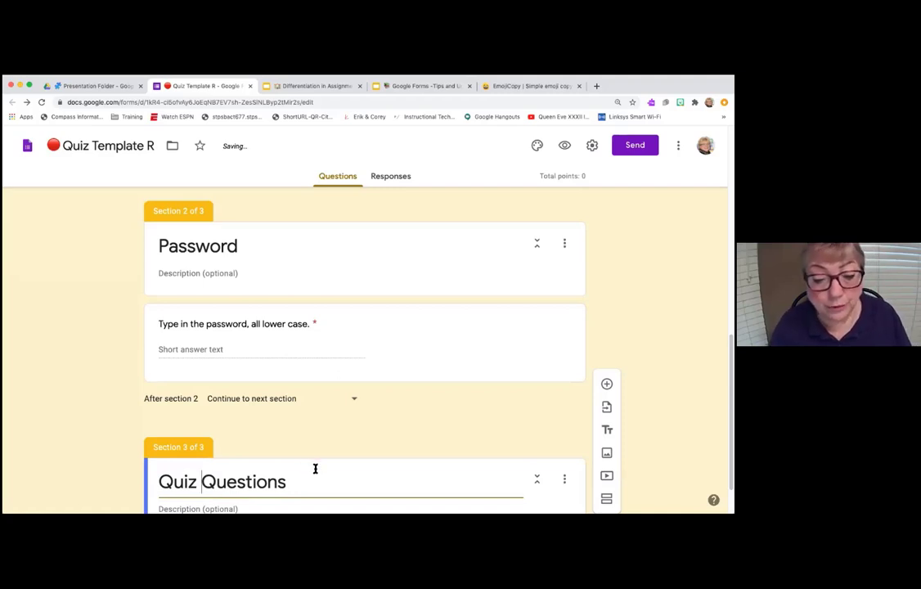
click(306, 486)
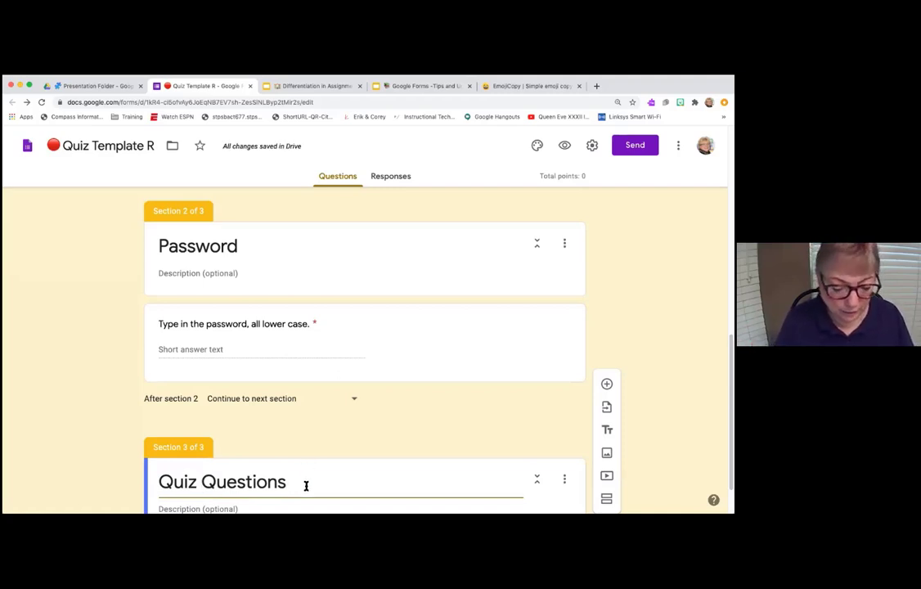
text(star)
key(BackSpace)
key(BackSpace)
key(BackSpace)
key(BackSpace)
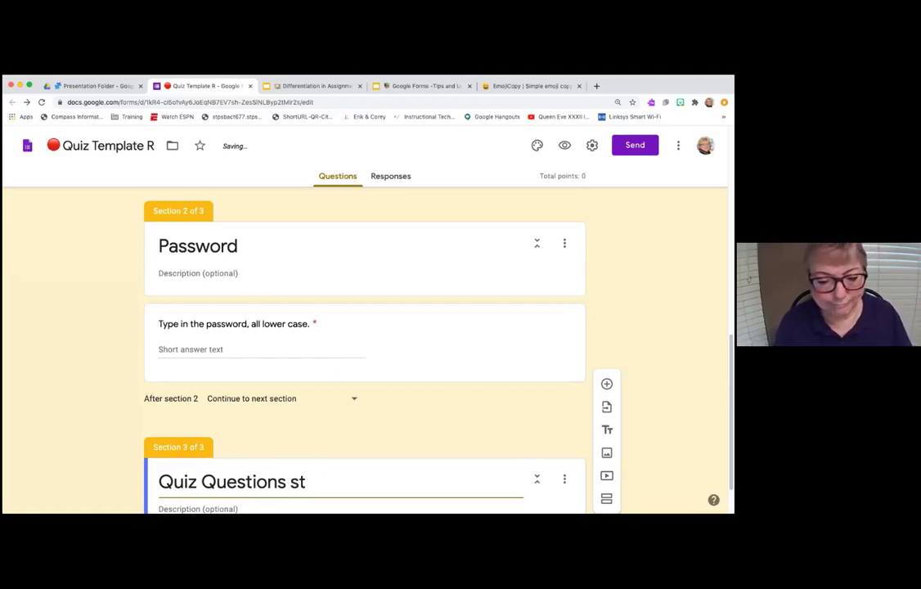
text(Stare Here)
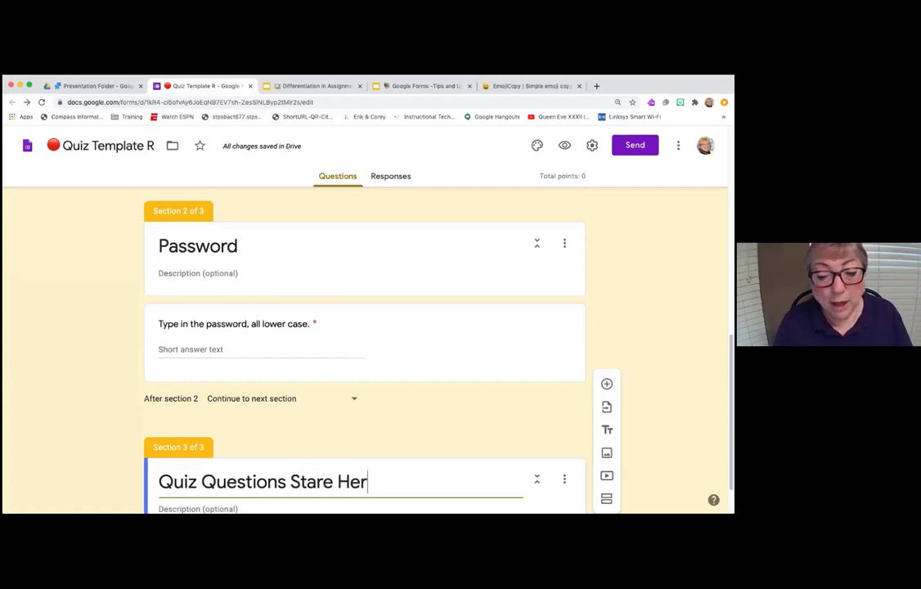
click(334, 482)
key(BackSpace)
text(t)
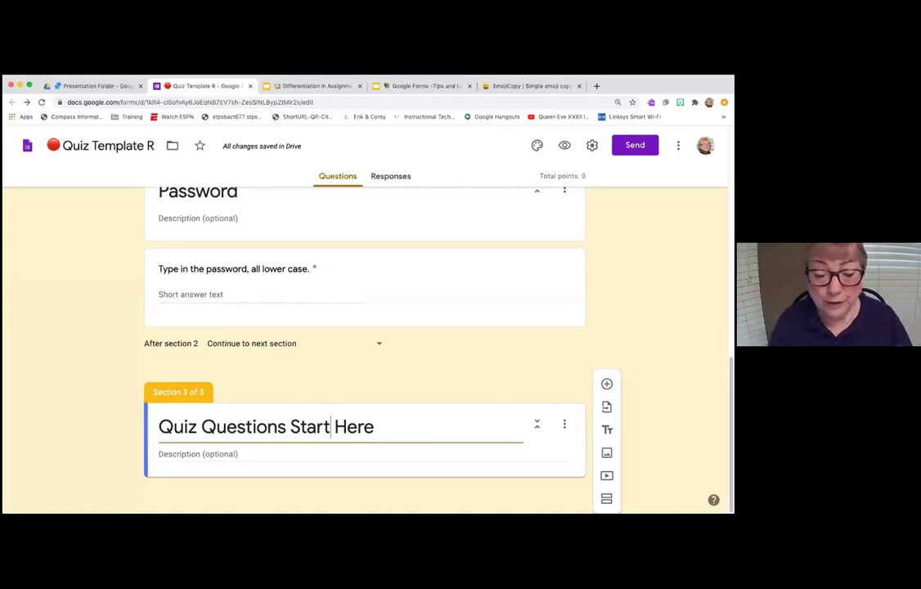
- Review the Password section's options and return to the Presentation Folder in Drive
scroll(9, 205, up, 10)
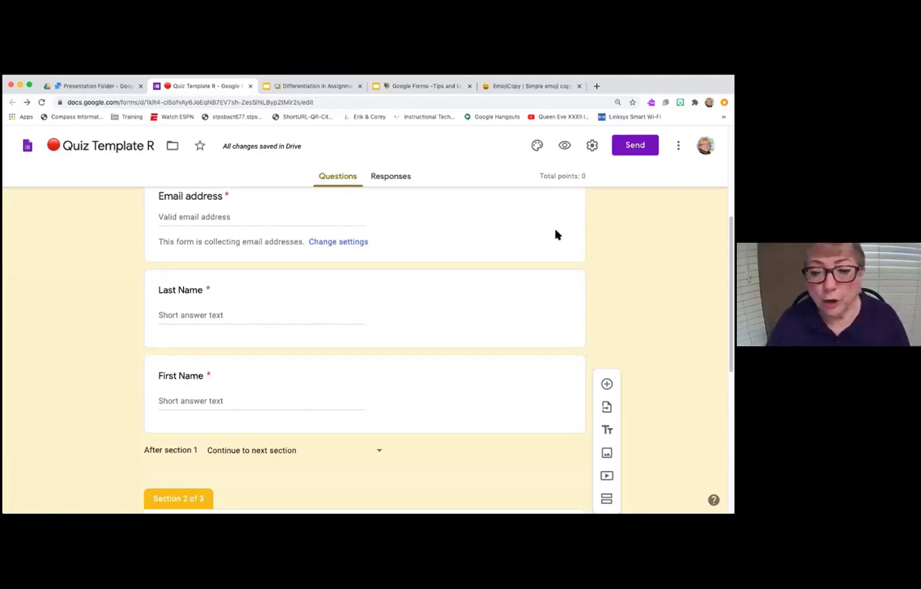
scroll(558, 332, down, 5)
scroll(502, 409, down, 1)
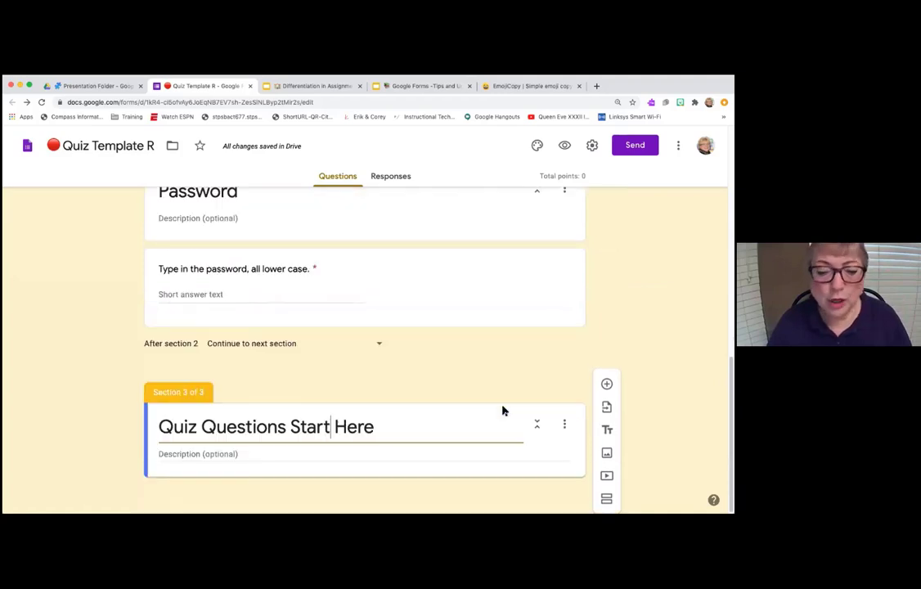
scroll(448, 380, up, 2)
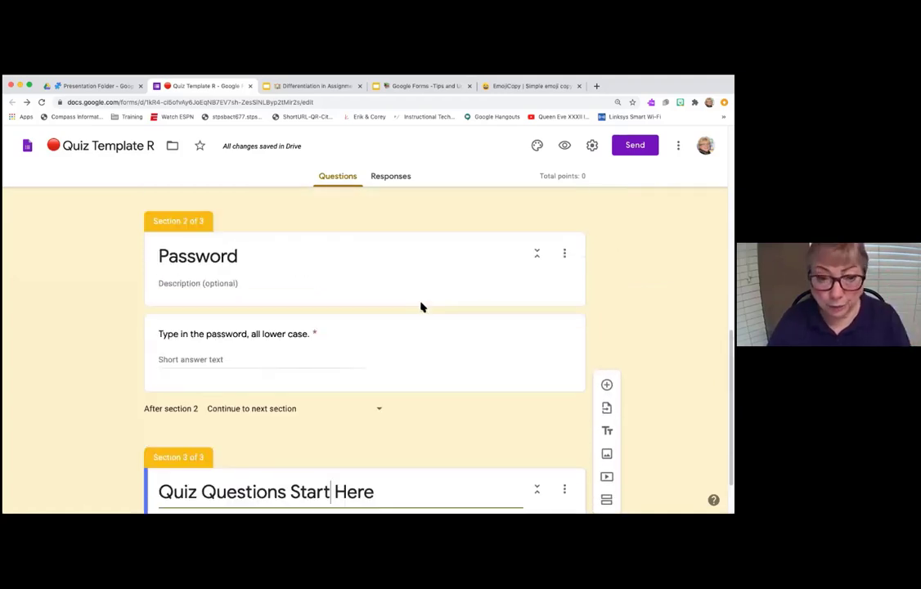
click(565, 256)
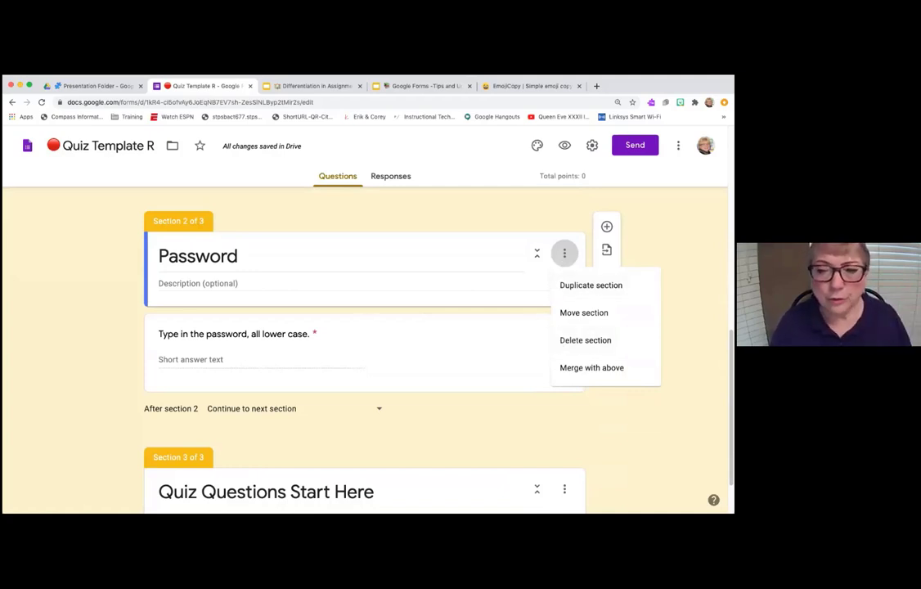
click(427, 270)
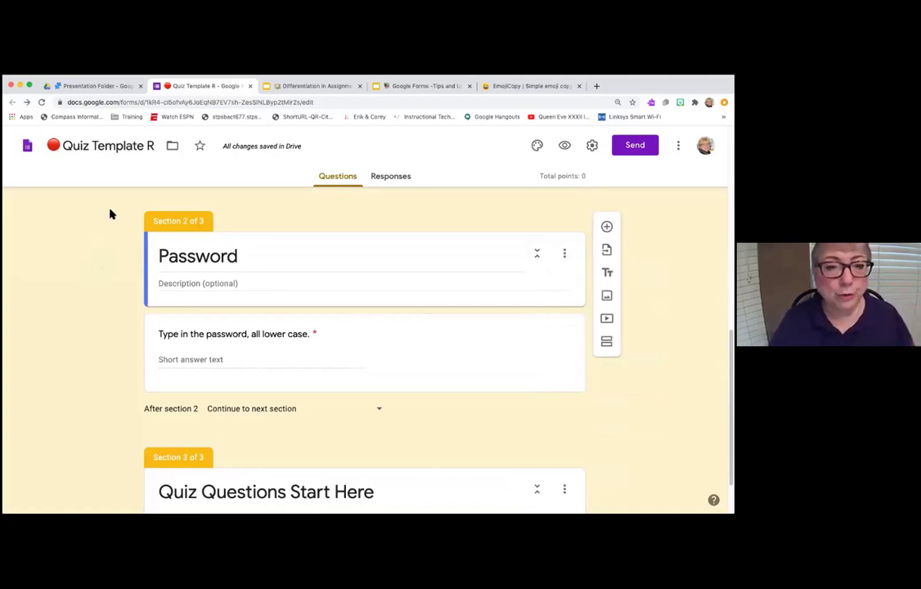
click(101, 87)
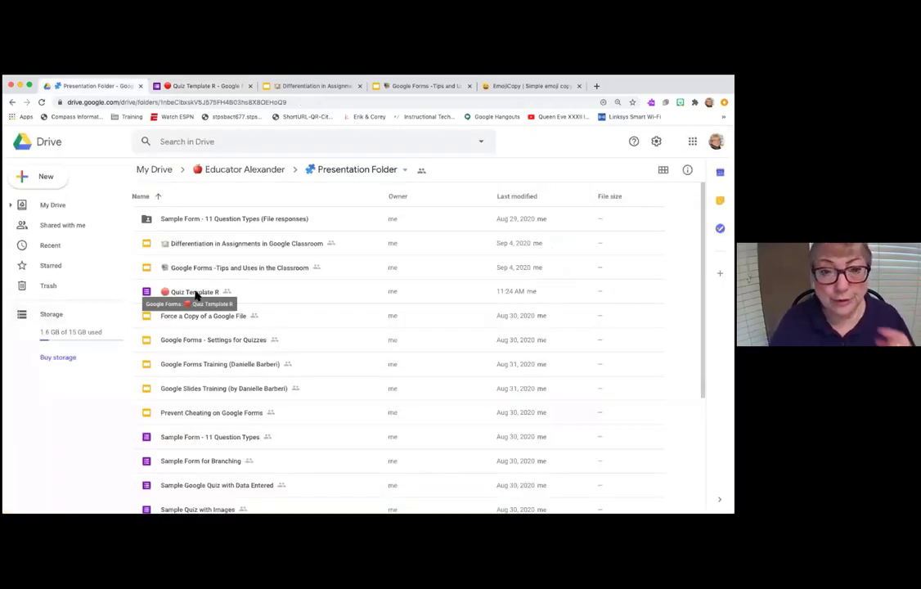
- Make a copy of the Quiz Template R form in Drive
click(195, 294)
right_click(196, 293)
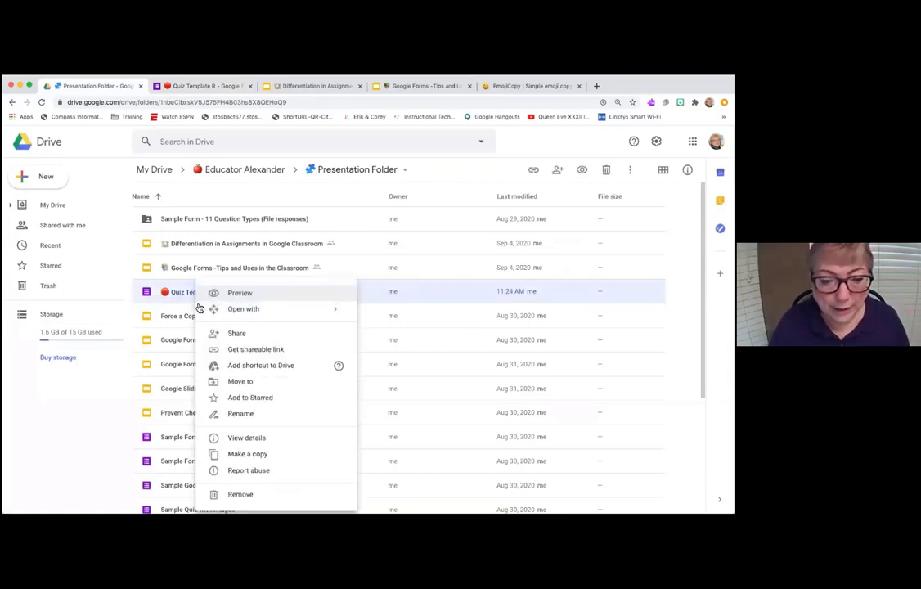
click(249, 454)
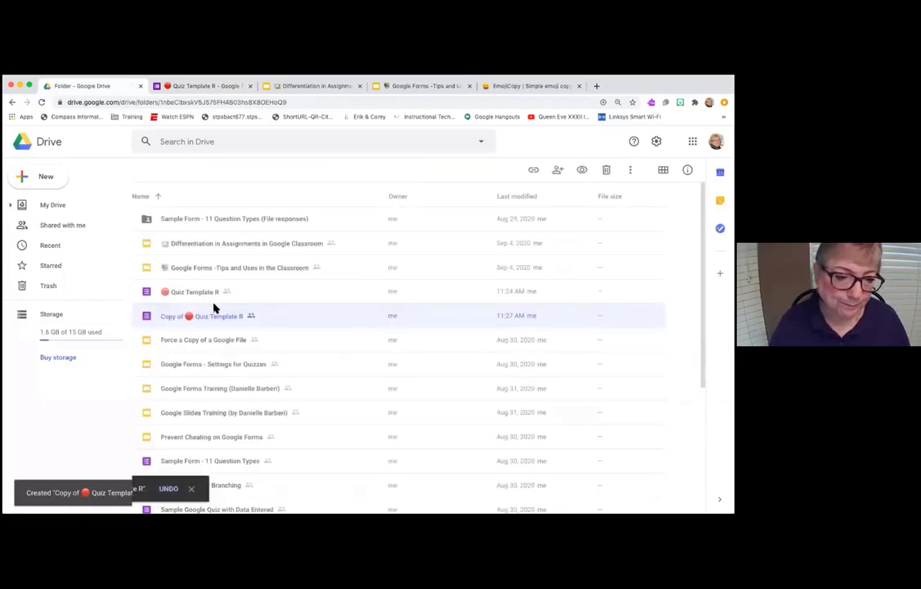
- Rename the copy, deleting the 'Copy of' prefix and changing R to S
right_click(207, 317)
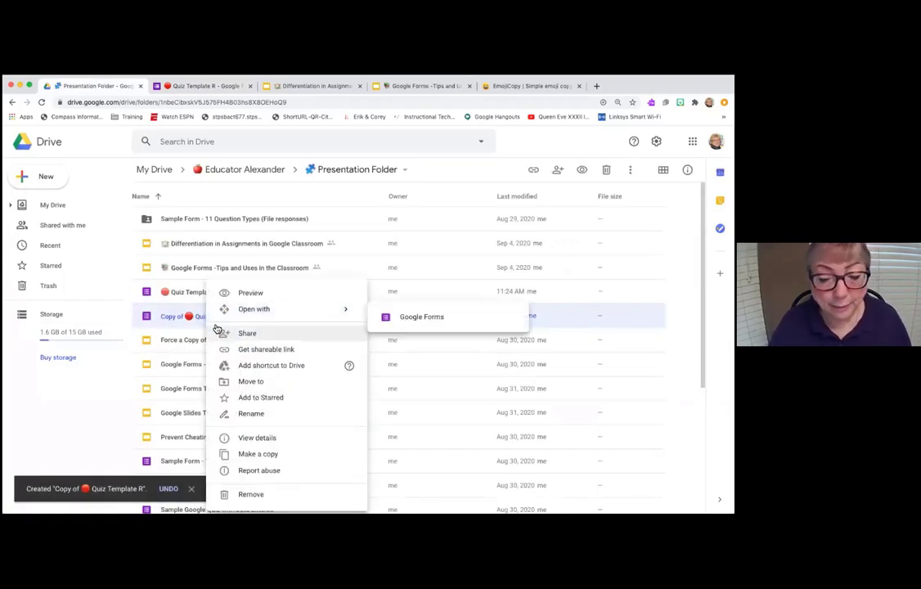
click(253, 414)
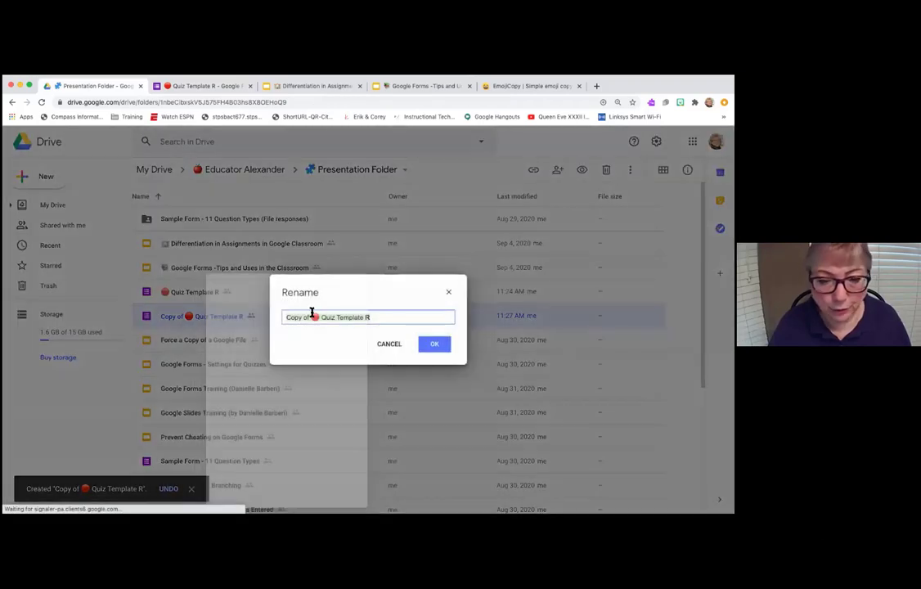
click(312, 319)
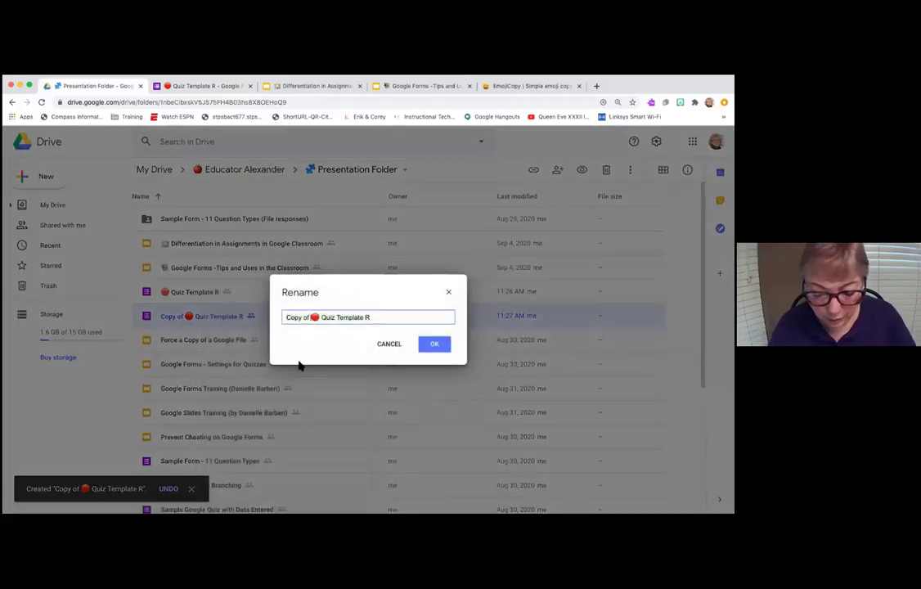
key(BackSpace)
key(BackSpace)
key(BackSpace)
key(BackSpace)
key(BackSpace)
key(BackSpace)
key(BackSpace)
key(BackSpace)
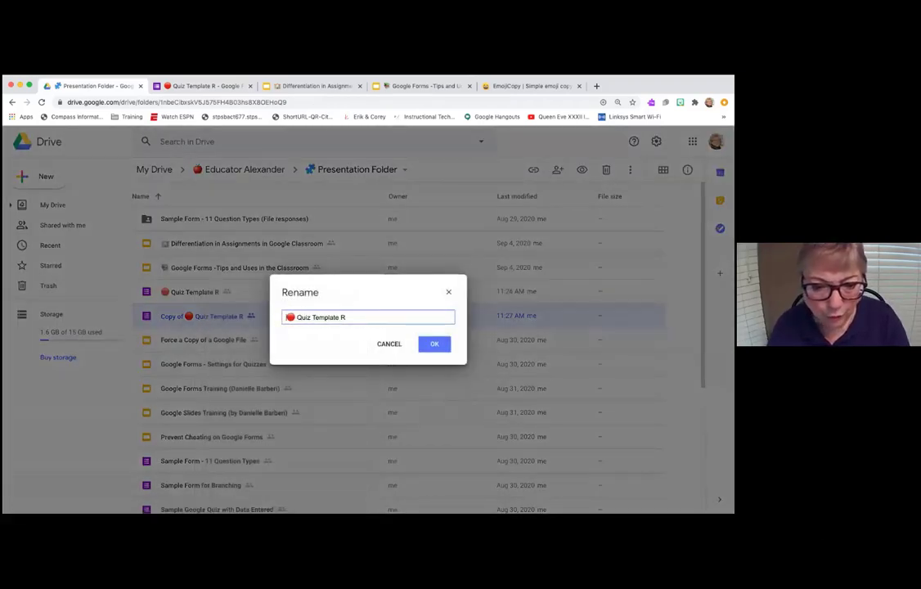
key(BackSpace)
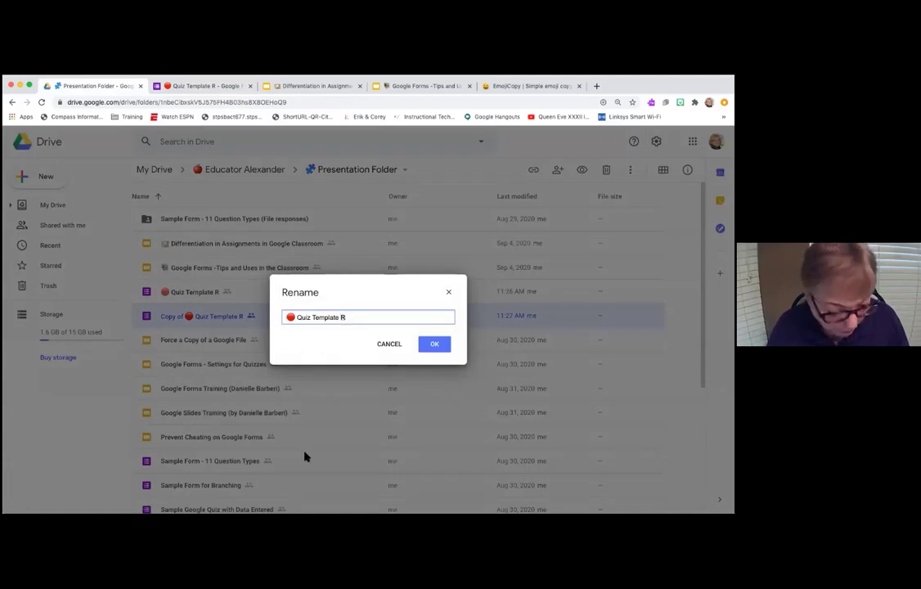
text(S)
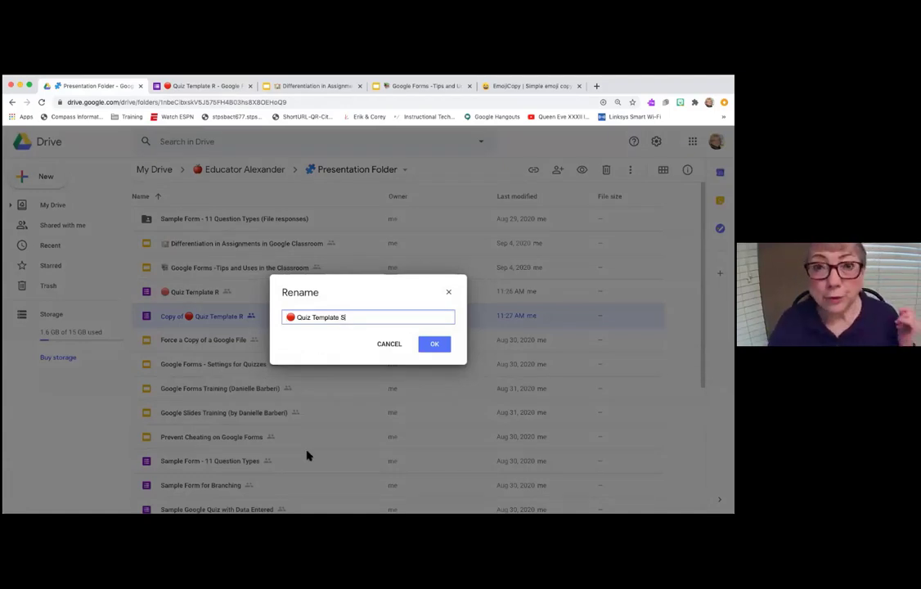
- In EmojiCopy, replace the red circle with the blue circle emoji and copy it
click(536, 87)
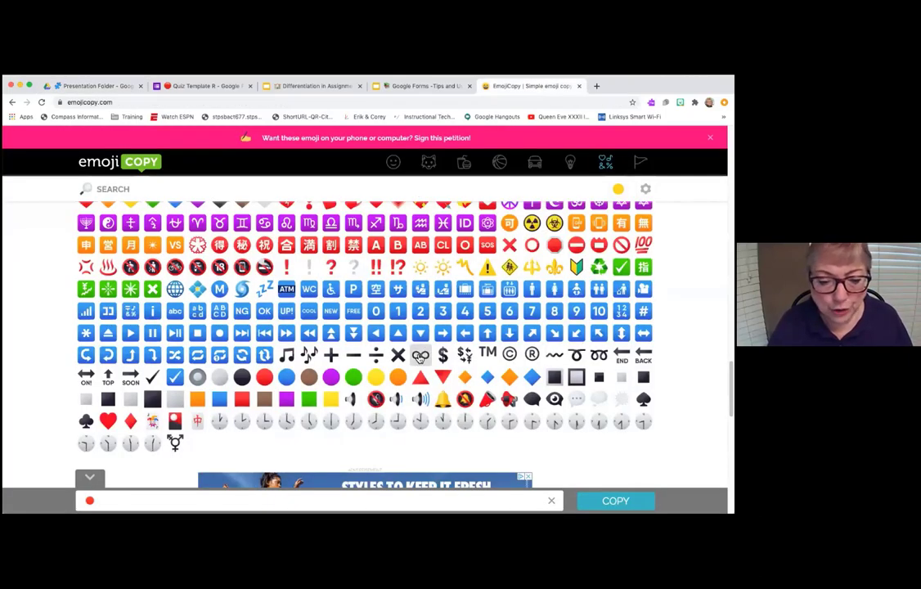
click(112, 503)
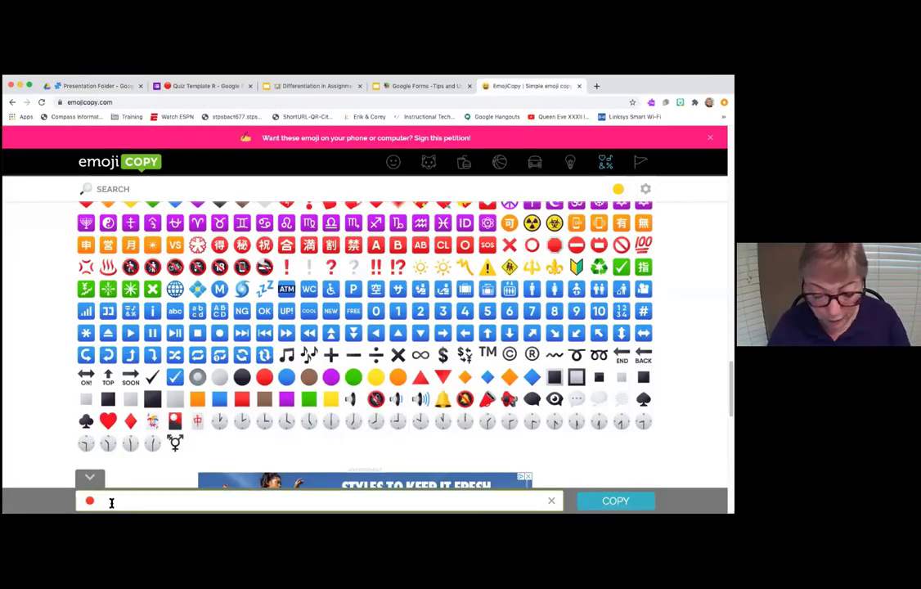
key(BackSpace)
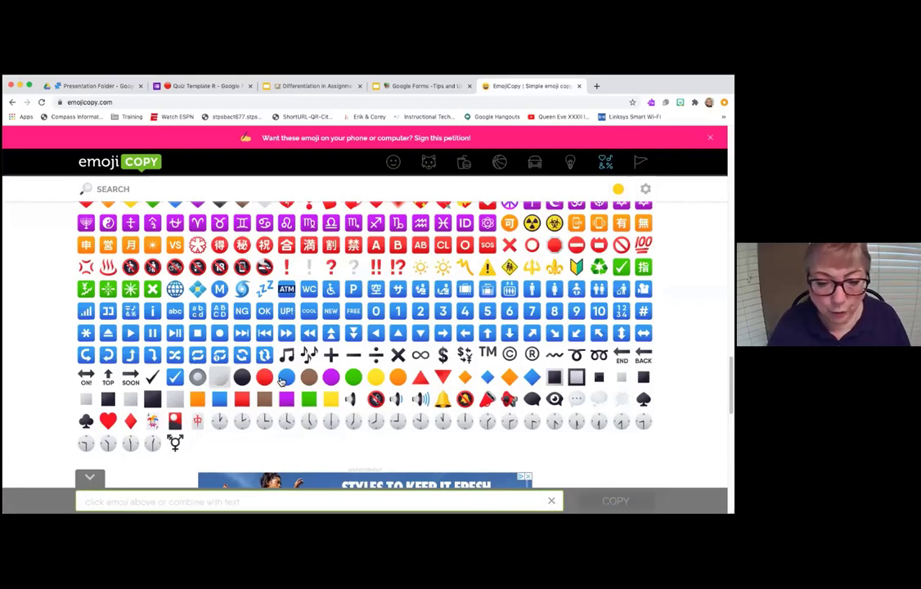
click(282, 380)
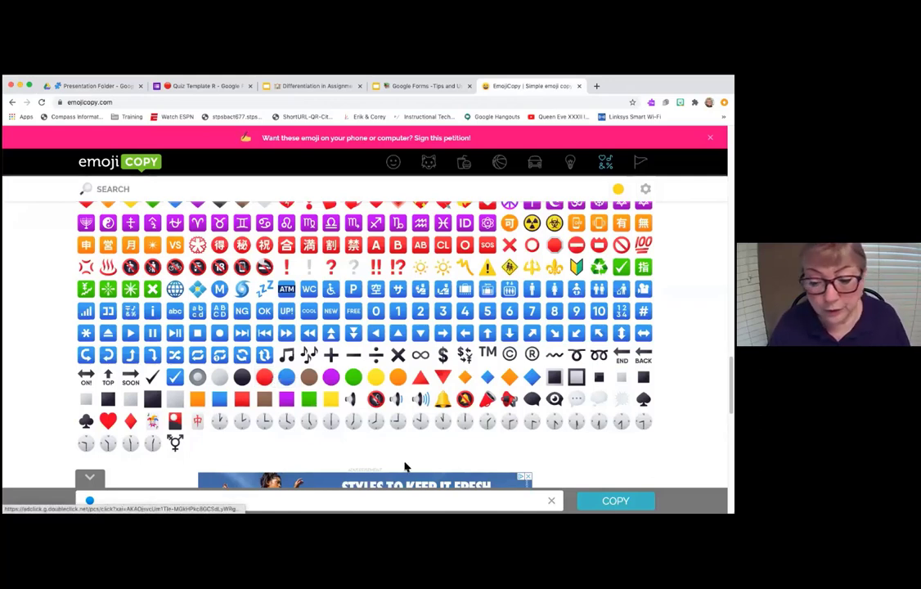
click(579, 497)
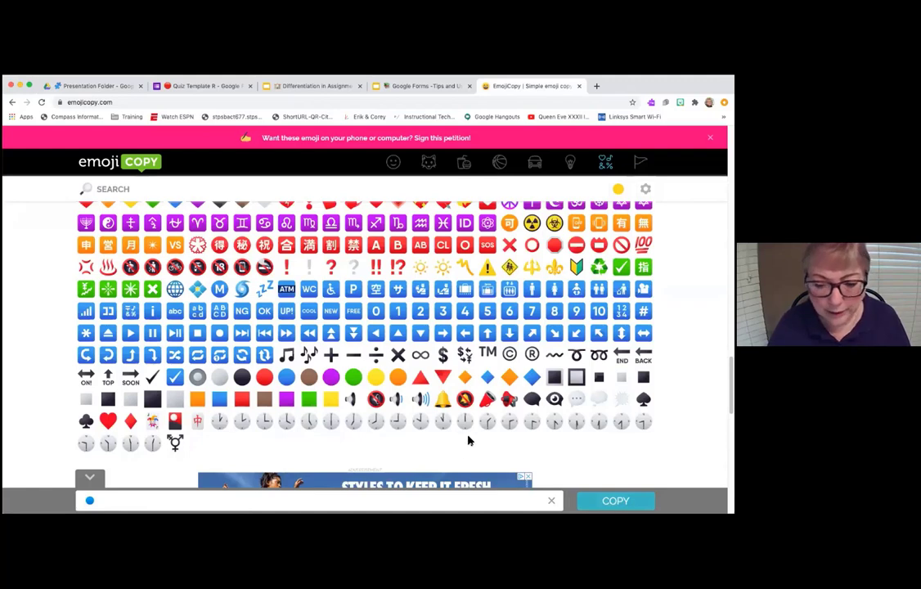
- Rename the copied file to '🔵 Quiz Template S', pasting the blue circle over the red one
click(230, 88)
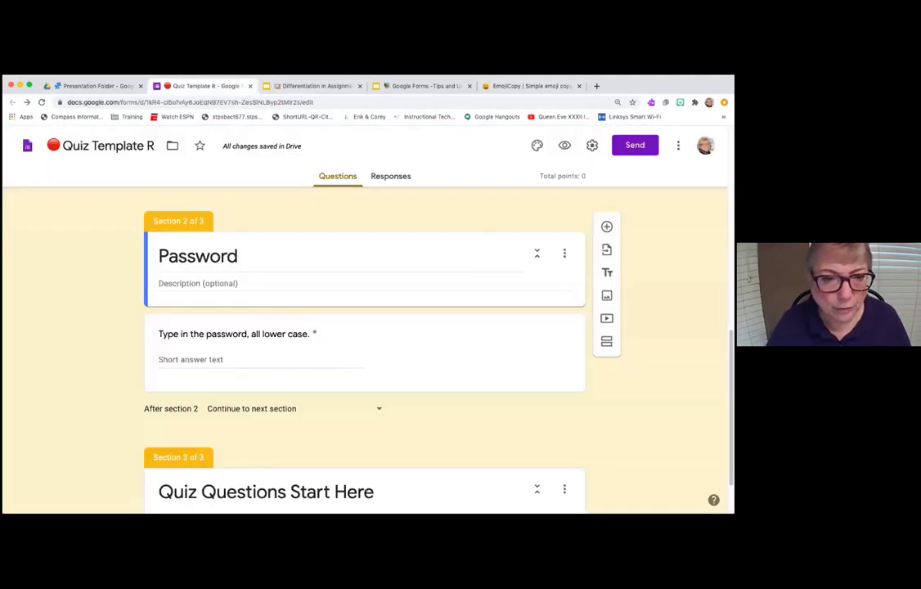
click(102, 86)
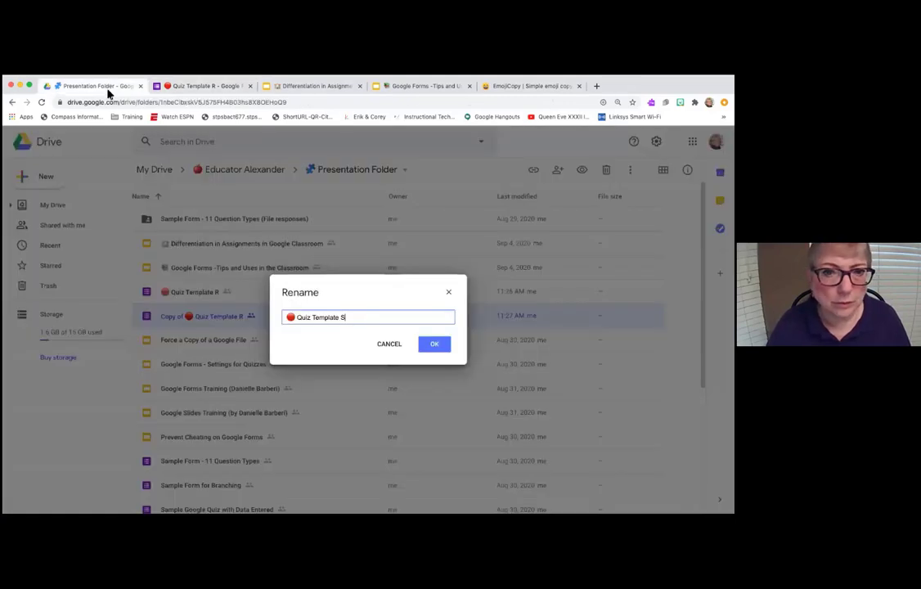
key(BackSpace)
text(S)
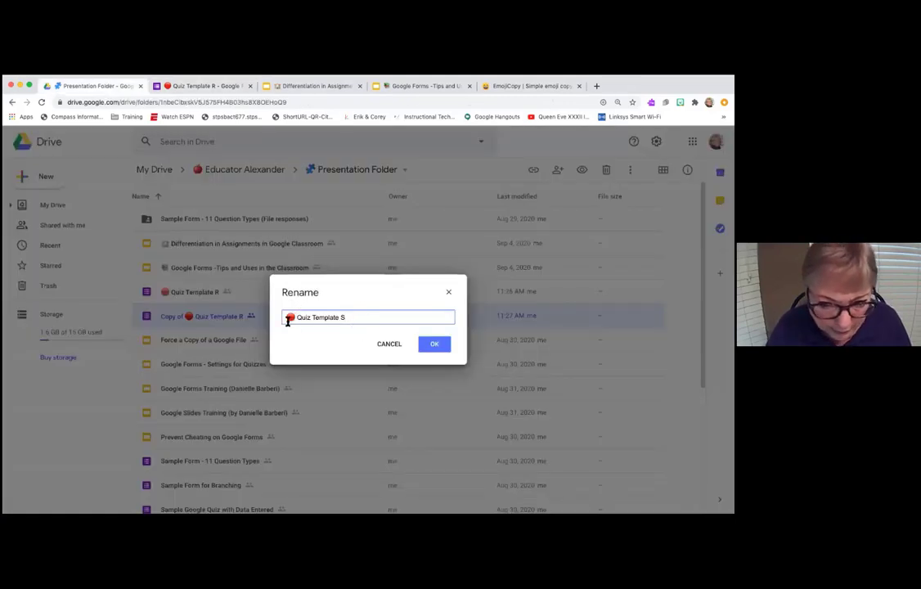
key(super+v)
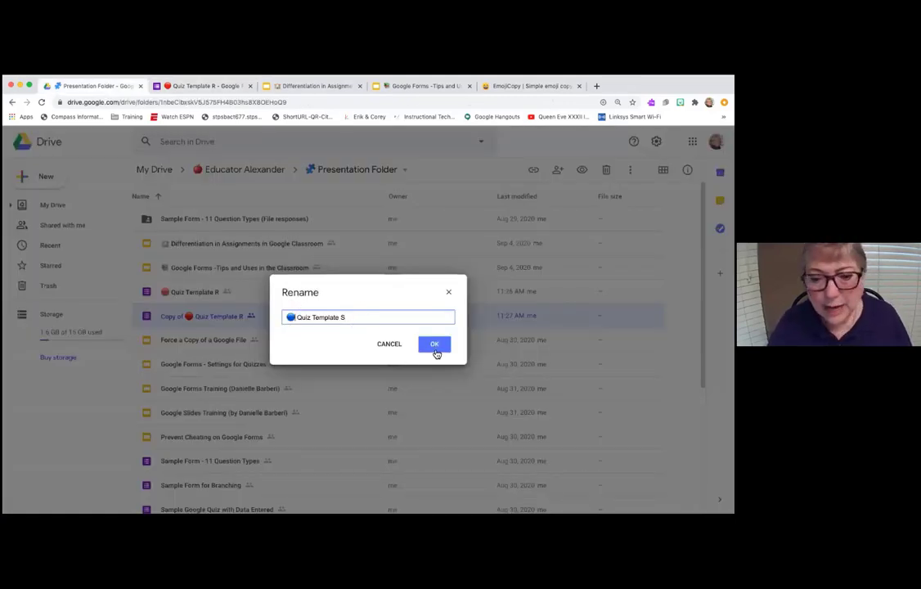
click(433, 346)
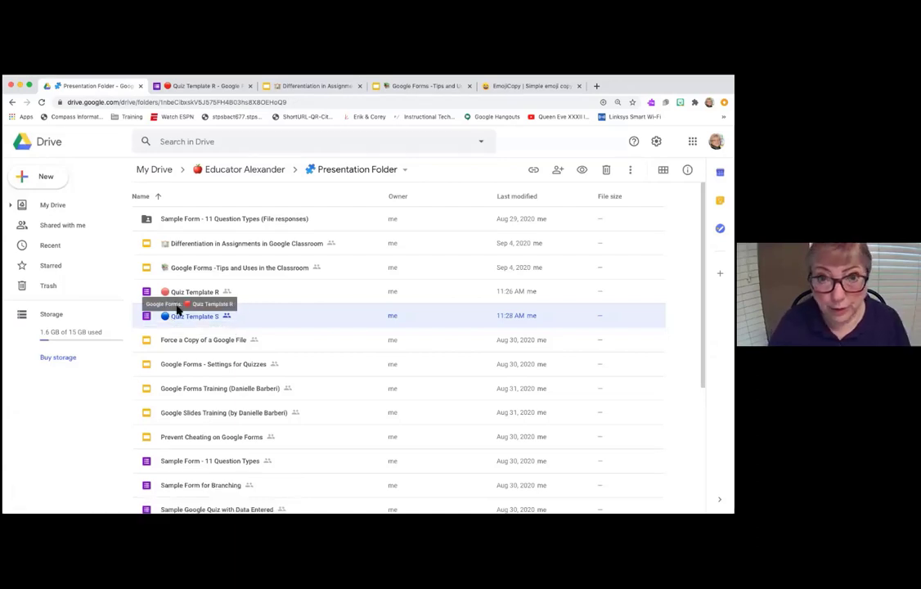
- Open the copied form and retitle it '🔵 Quiz Template S', replacing the red circle and R
double_click(187, 317)
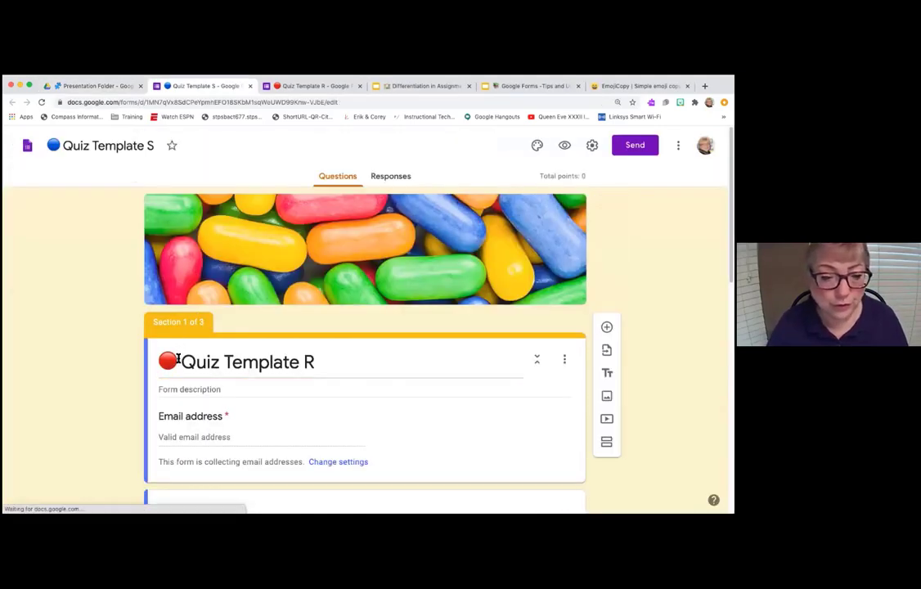
triple_click(177, 373)
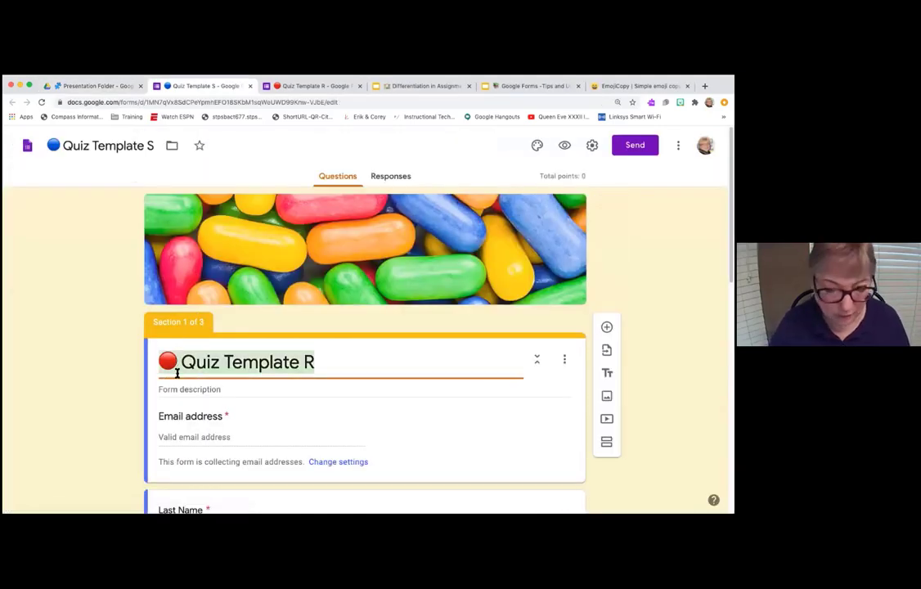
click(177, 361)
key(BackSpace)
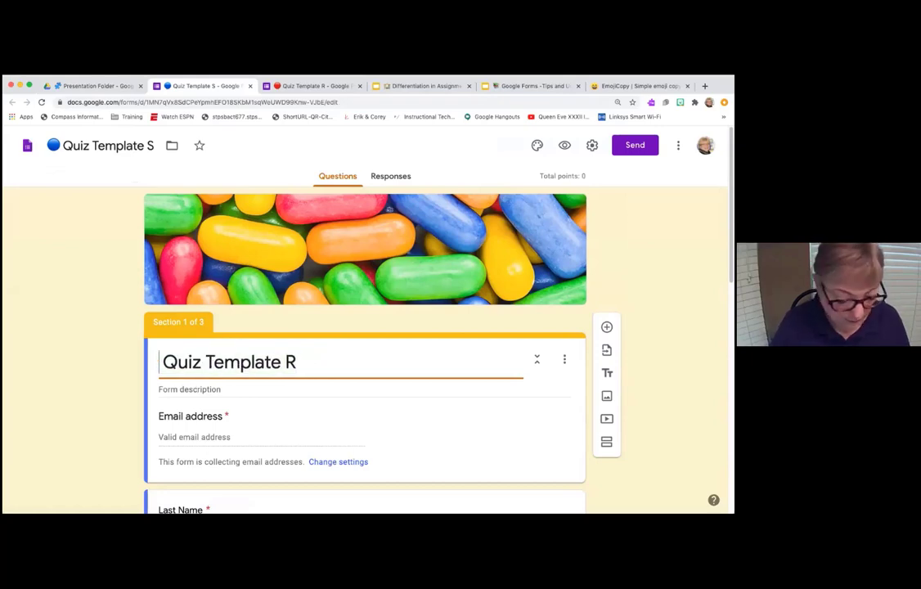
text(V)
key(BackSpace)
key(super+v)
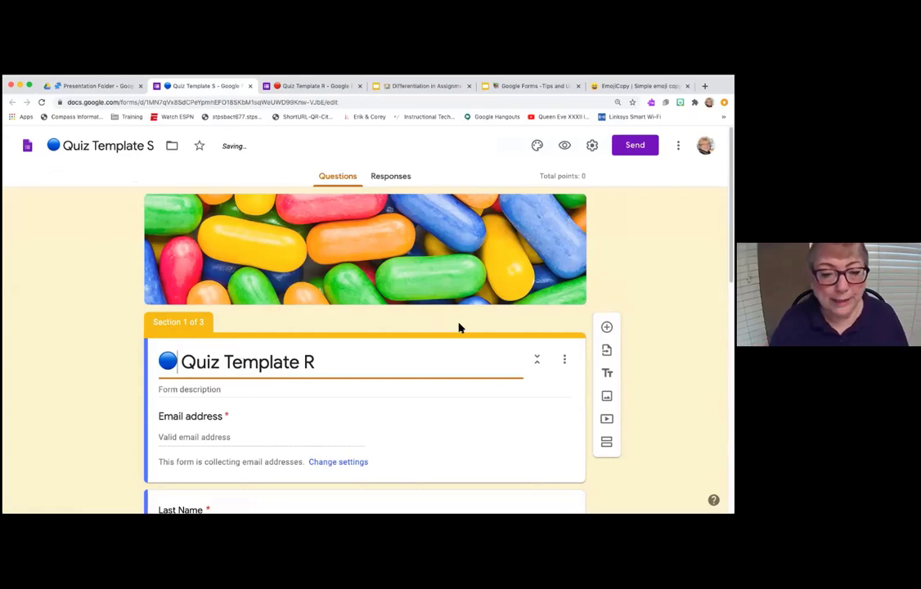
double_click(309, 362)
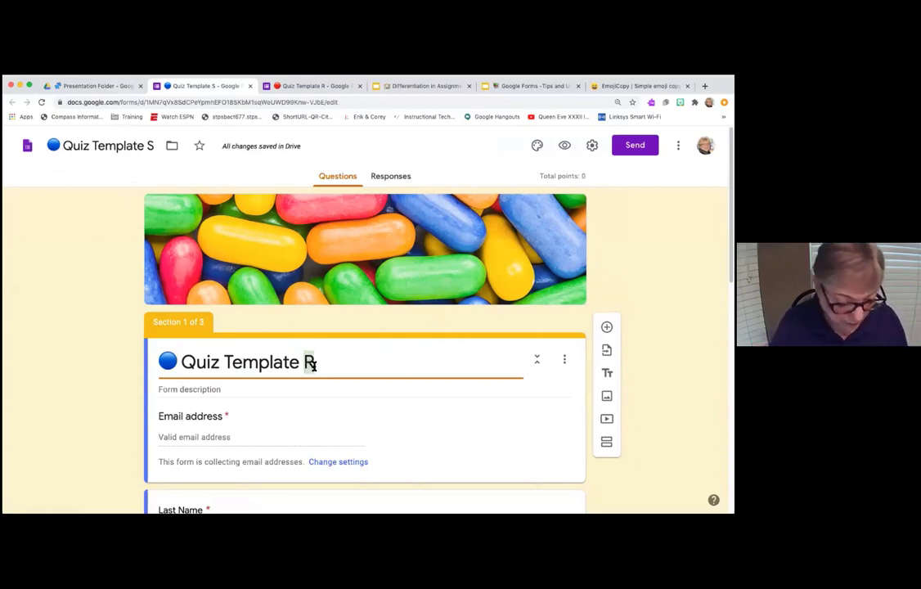
text(S)
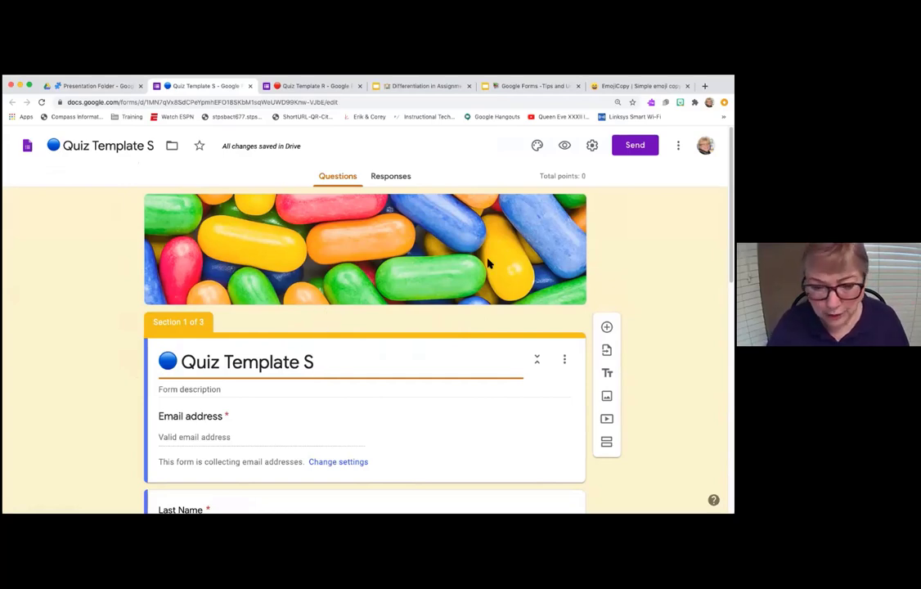
- In form settings, turn off Limit to 1 response and turn on Edit after submit
click(592, 146)
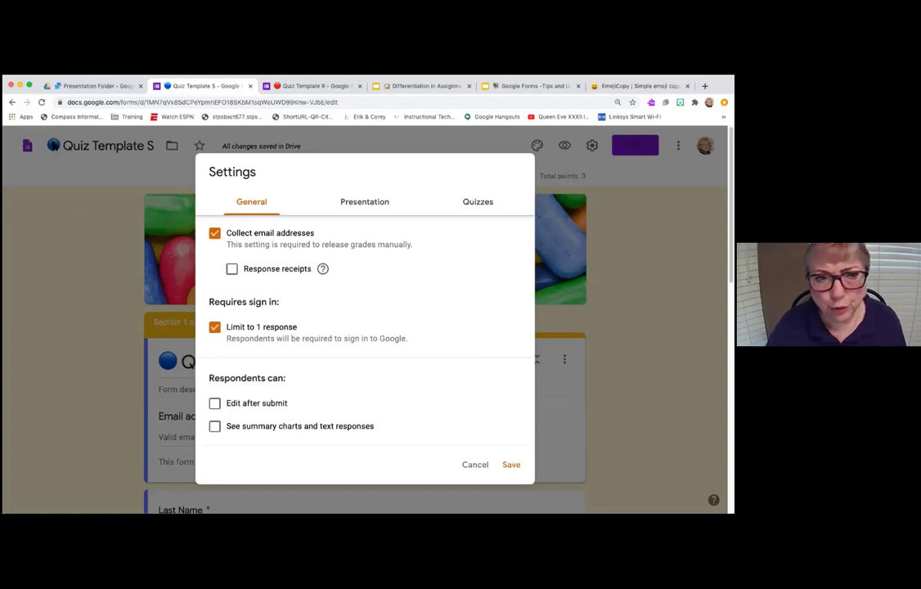
click(481, 464)
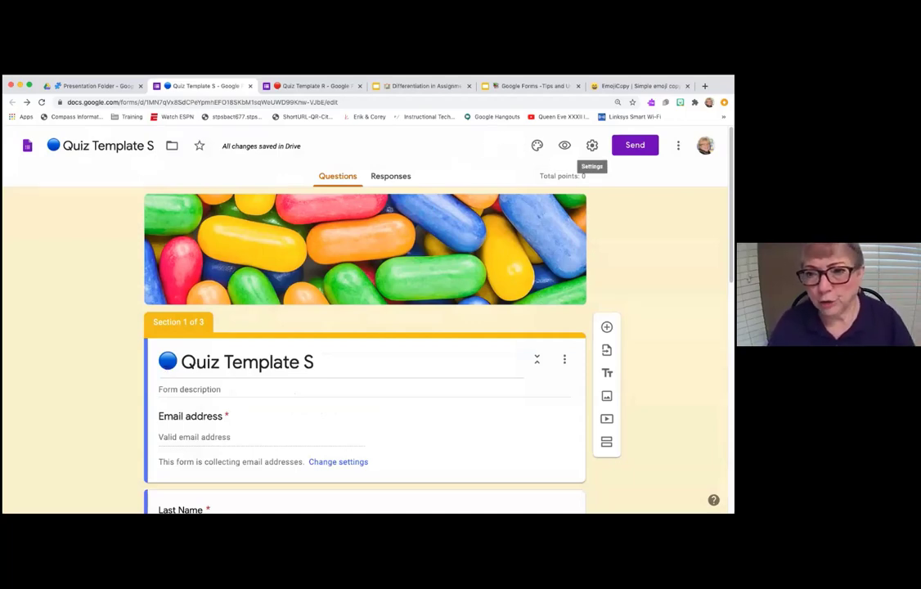
click(591, 145)
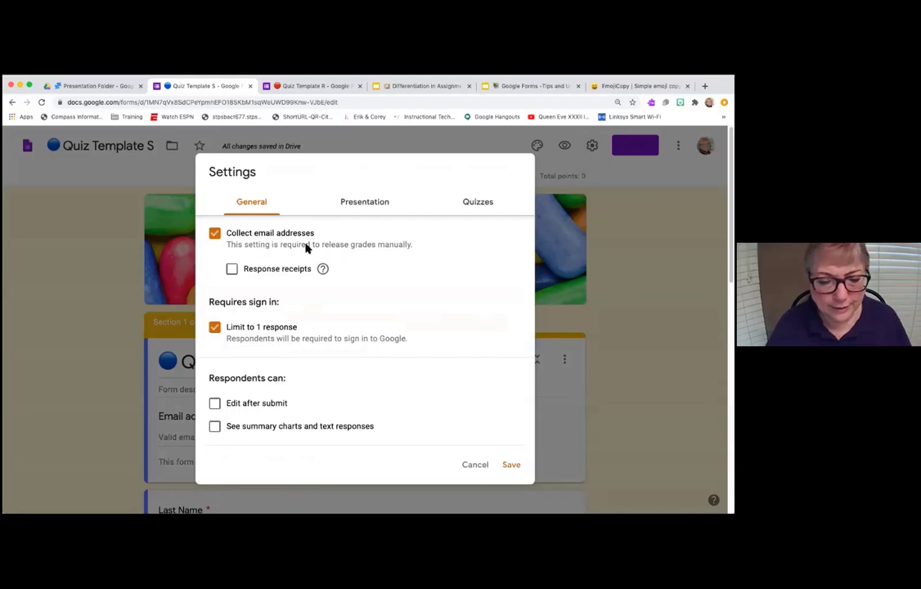
click(241, 330)
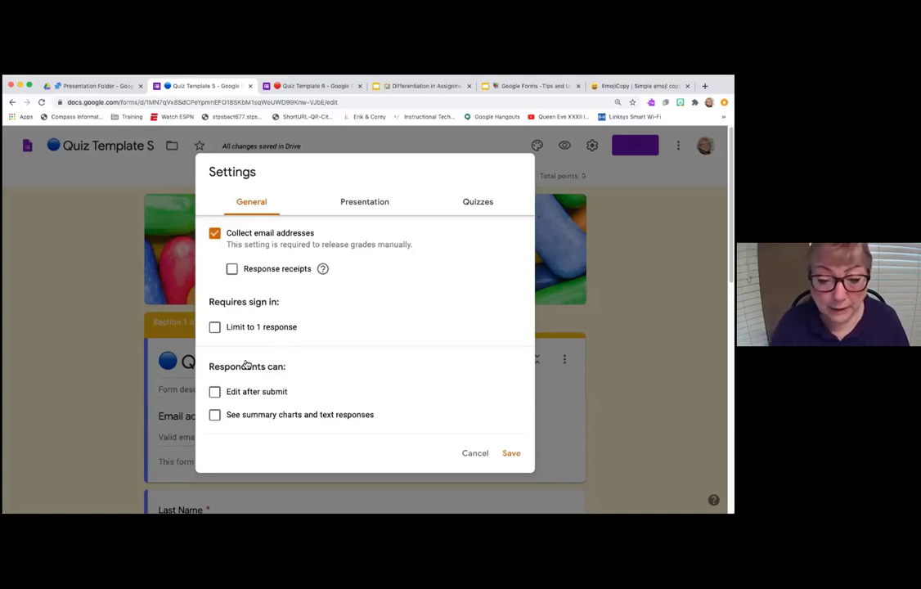
click(216, 391)
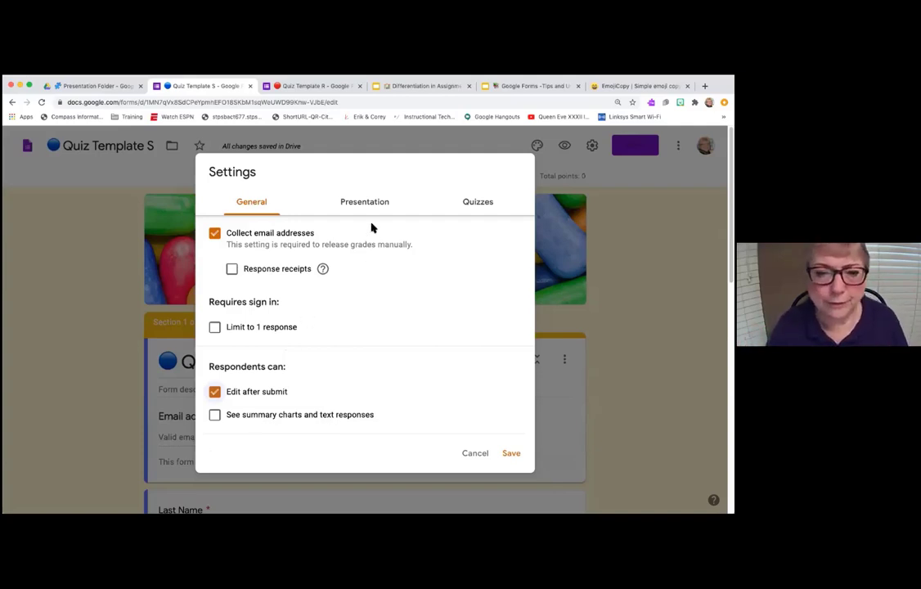
click(368, 205)
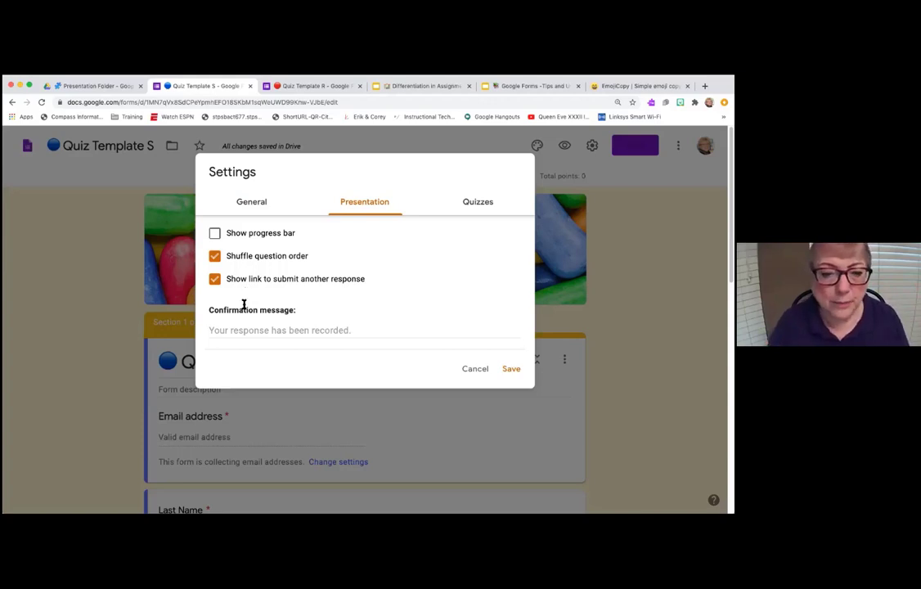
- Set the confirmation message 'Kuddos, you're doing great, keep going.' and save the settings
click(229, 330)
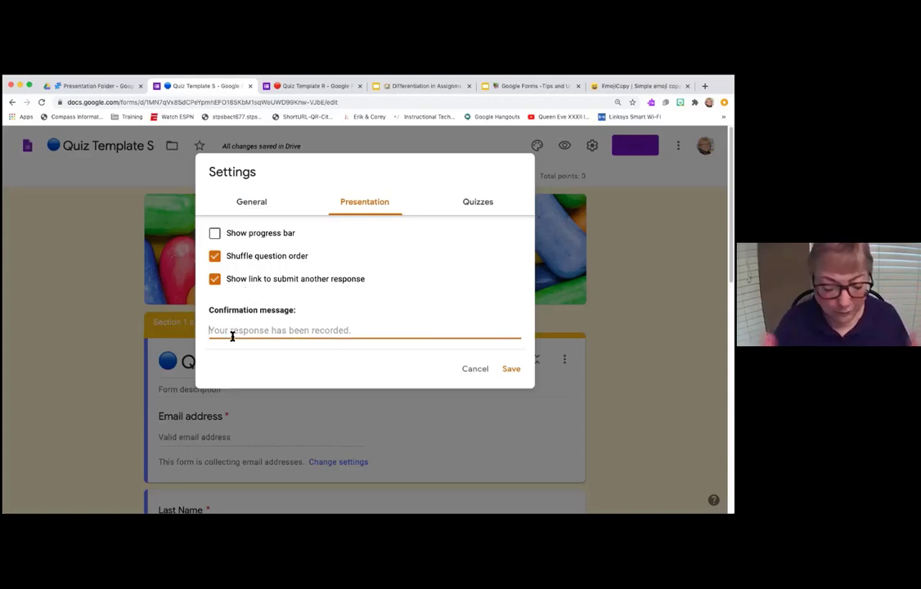
text(K)
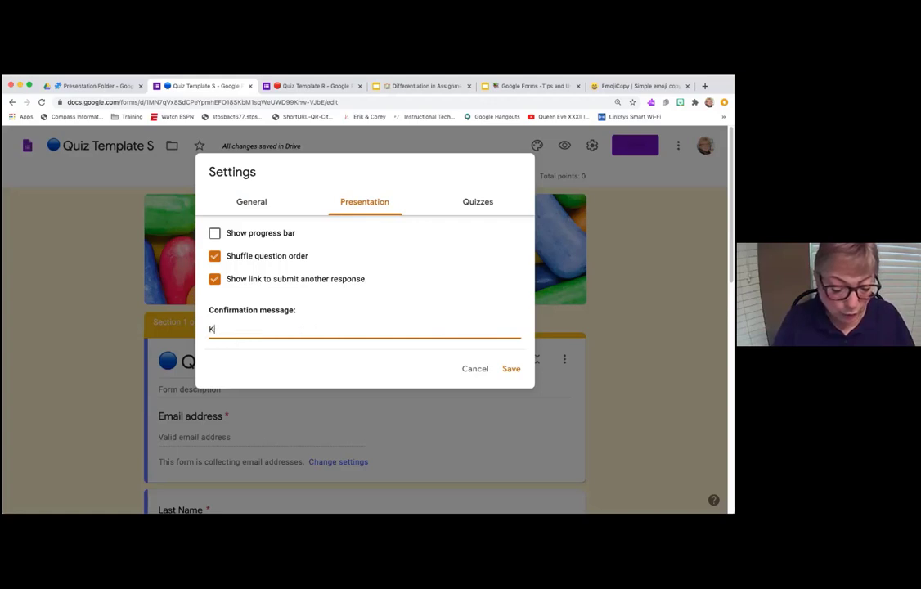
text(uddos, you'r e)
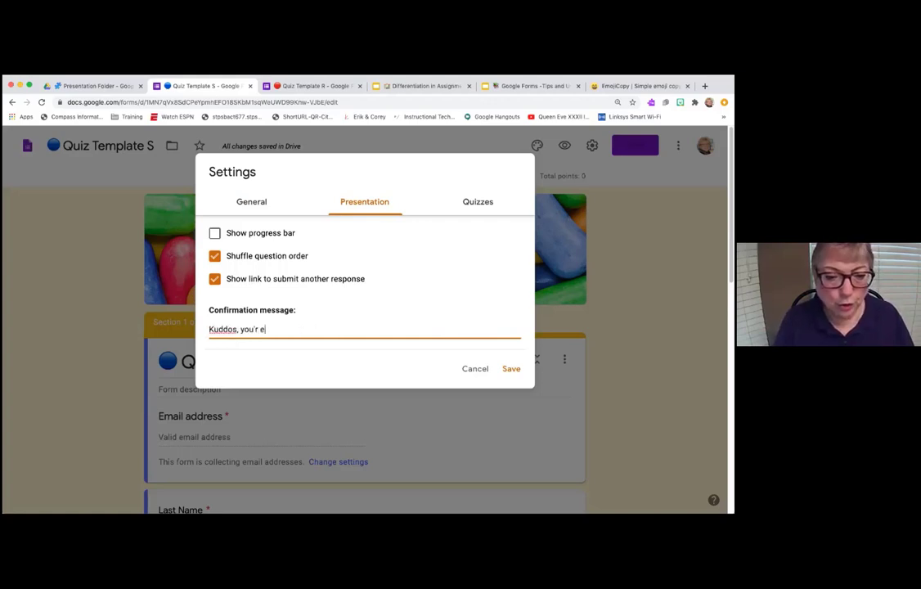
key(BackSpace)
key(BackSpace)
key(BackSpace)
text(e doi)
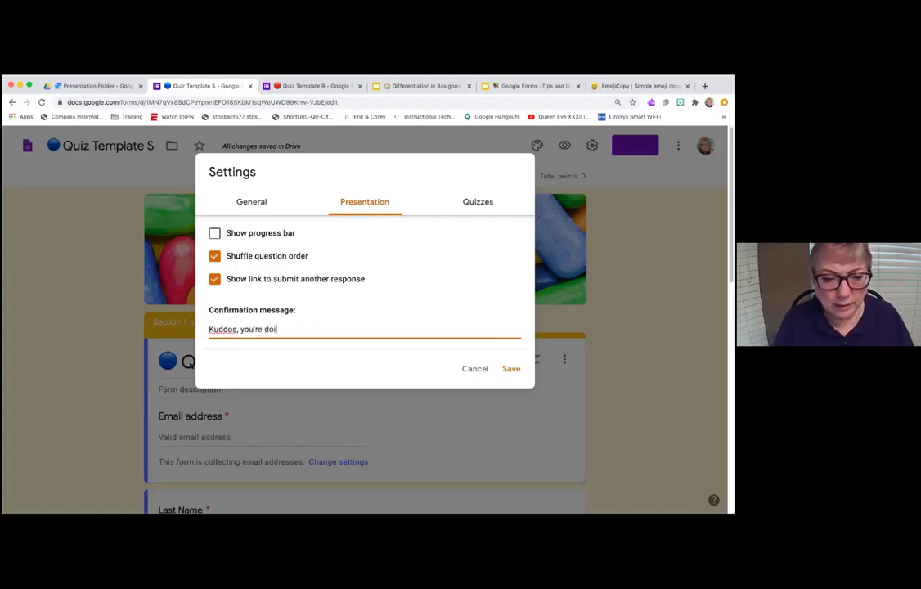
text(ng great, keep)
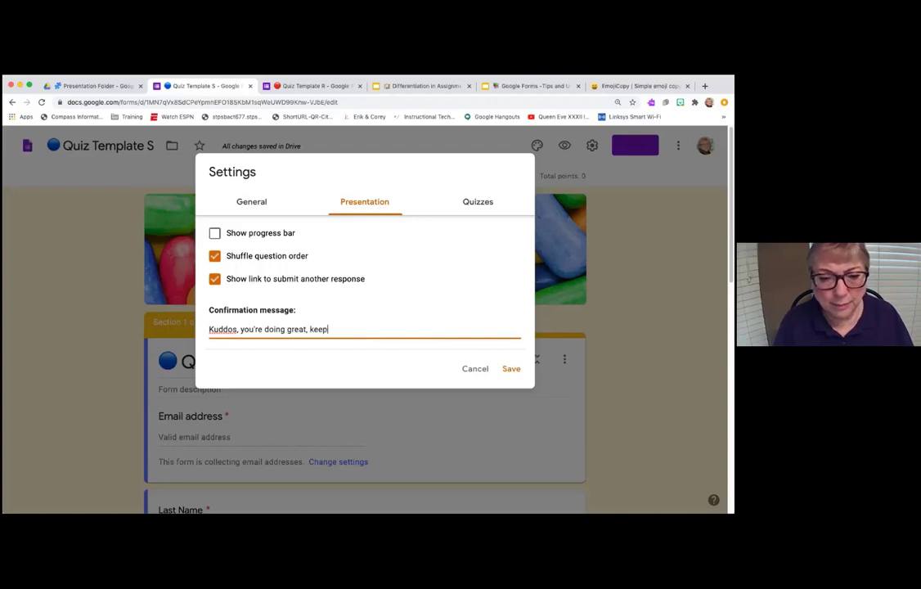
text( going.)
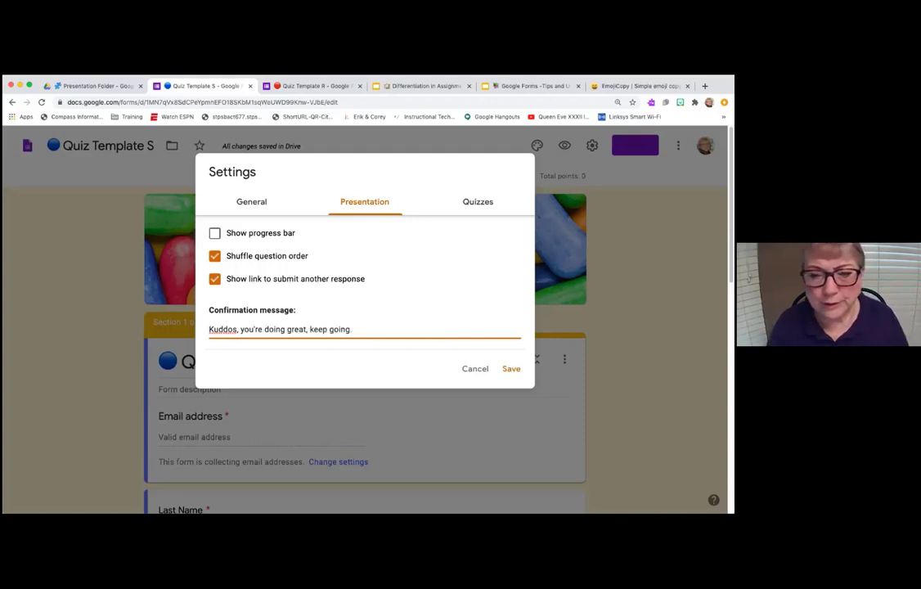
click(488, 204)
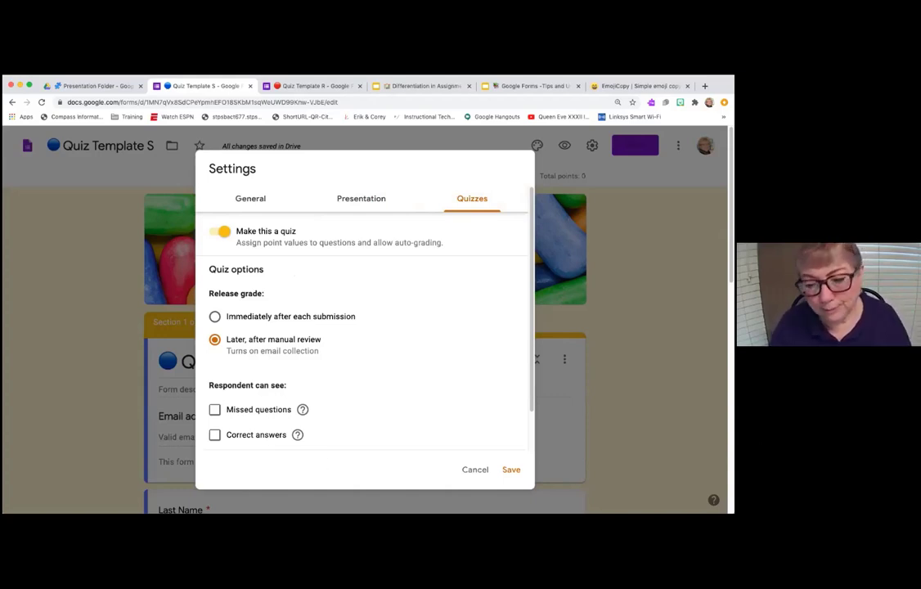
click(513, 471)
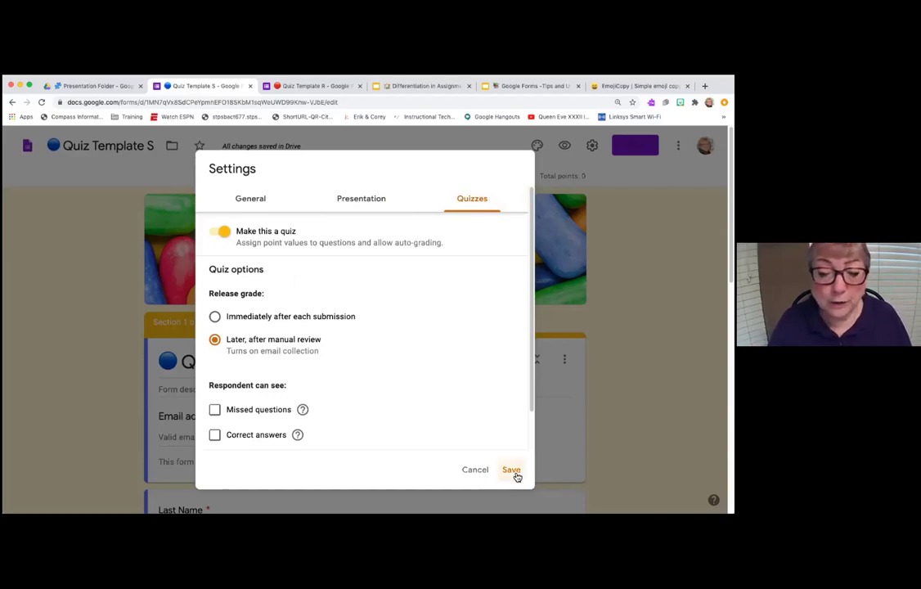
scroll(477, 438, down, 5)
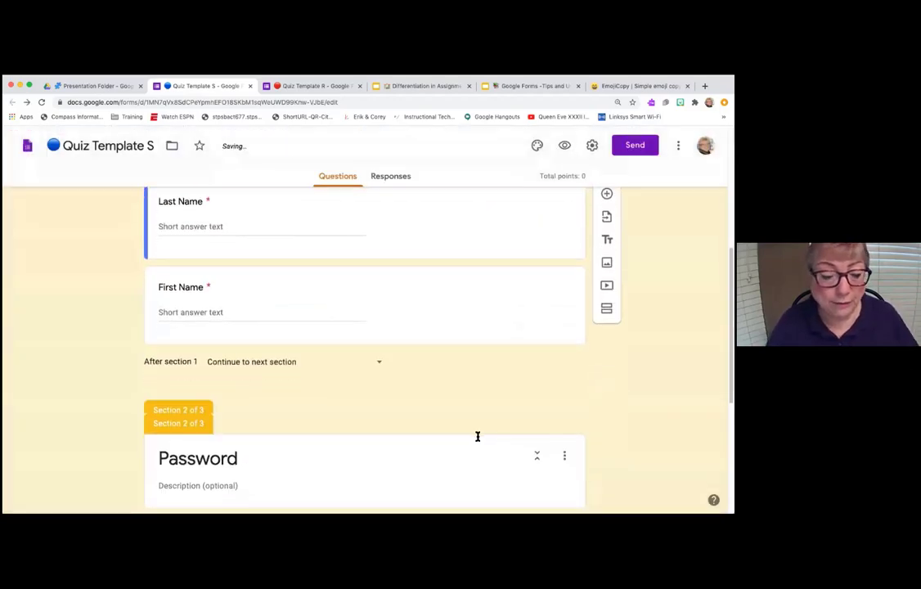
scroll(477, 436, up, 2)
scroll(385, 335, up, 3)
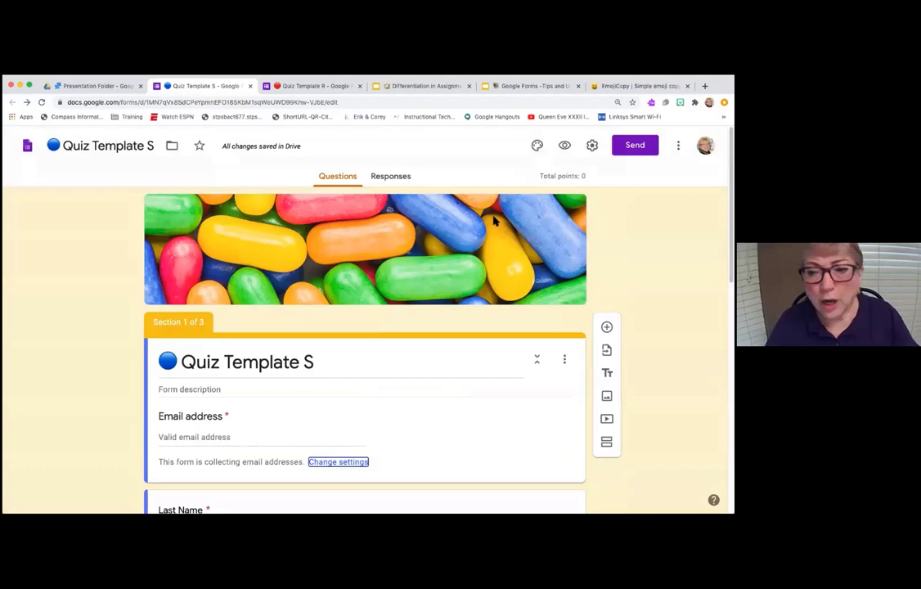
- Change the form header to the coloured-pencils theme image, then go back to Drive
click(537, 145)
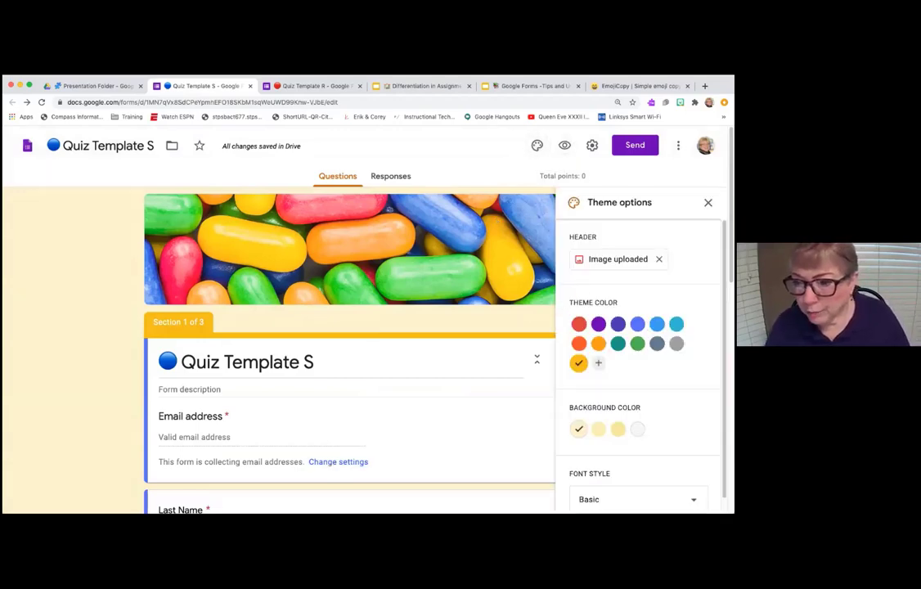
click(618, 260)
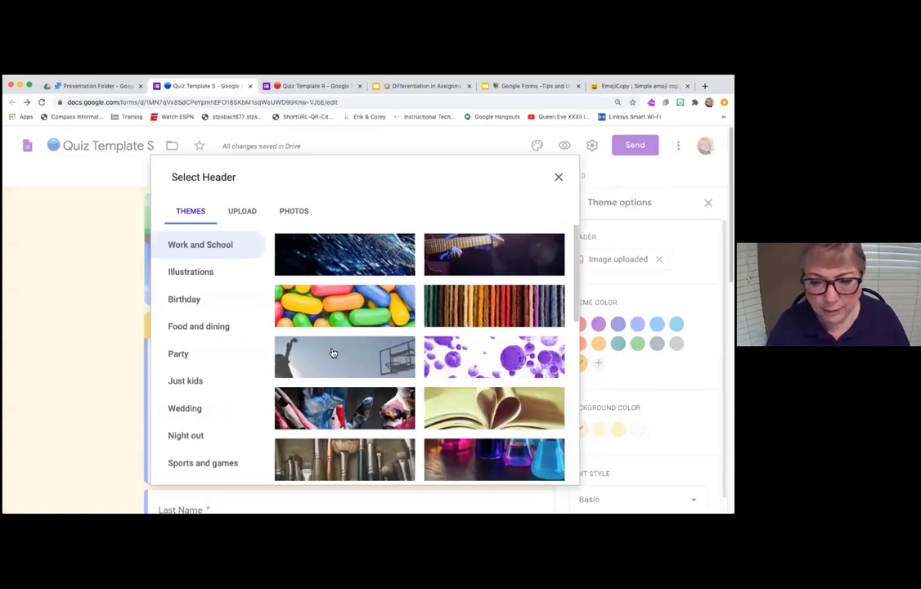
scroll(333, 353, down, 2)
scroll(335, 353, down, 1)
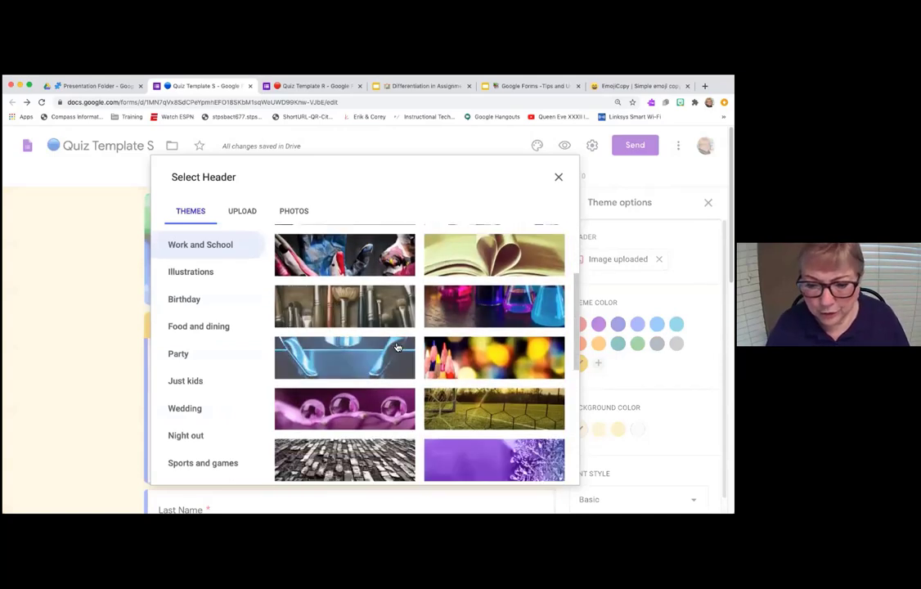
click(459, 365)
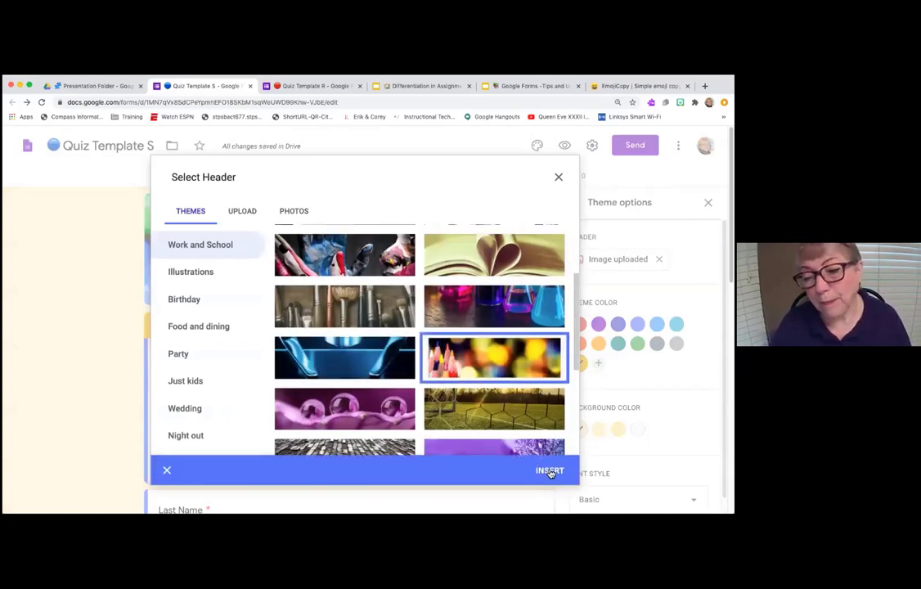
click(548, 469)
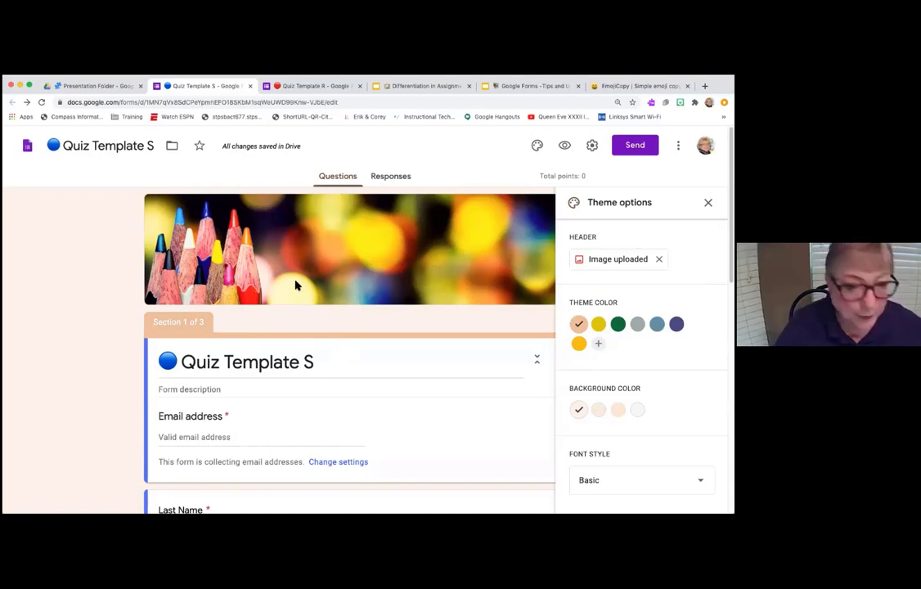
click(94, 85)
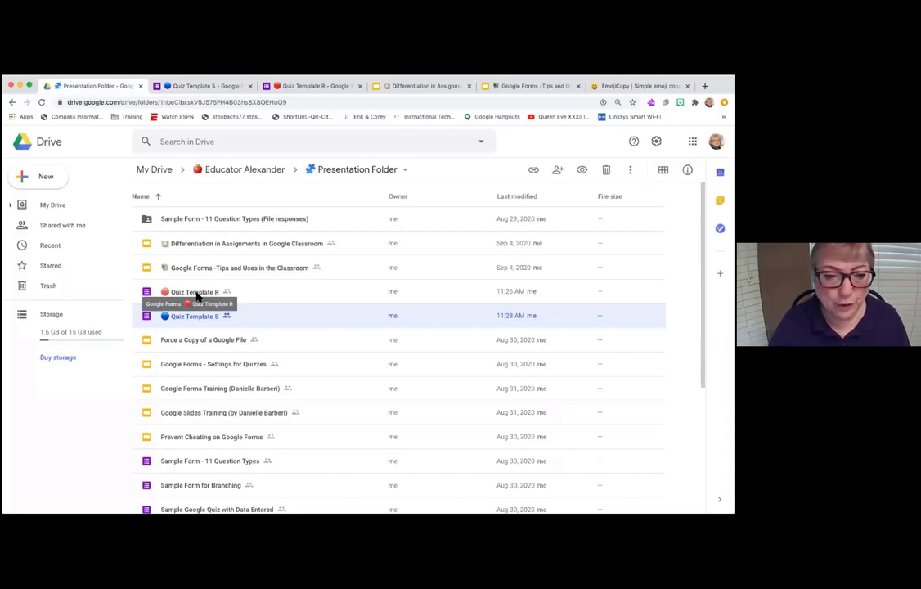
- Copy Quiz Template R and strip the 'Copy of' prefix from the copy's name
right_click(196, 294)
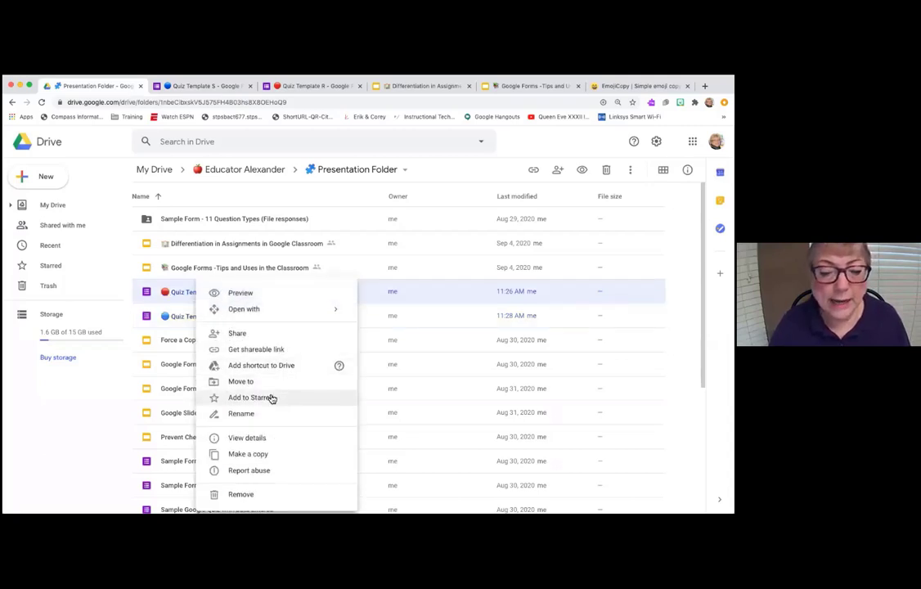
click(266, 454)
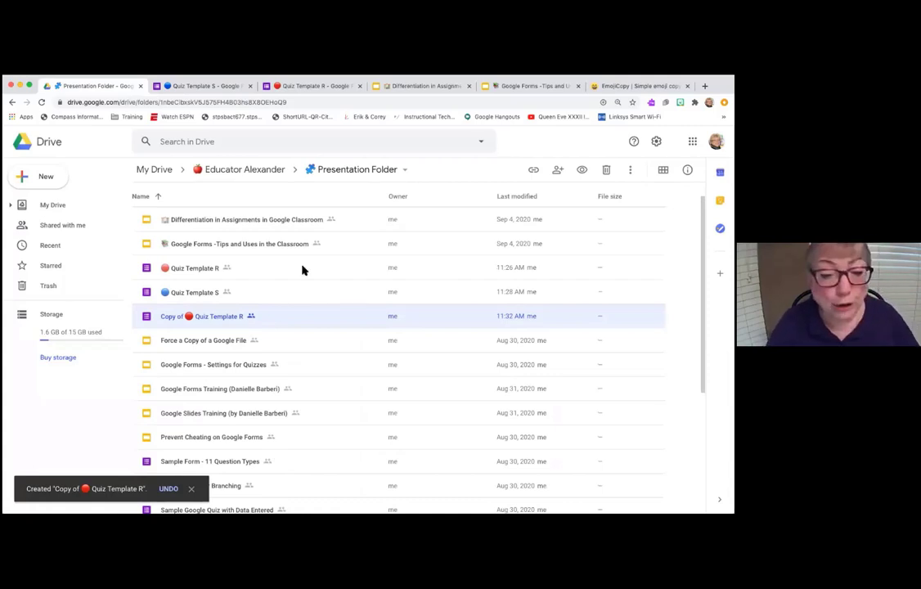
right_click(217, 323)
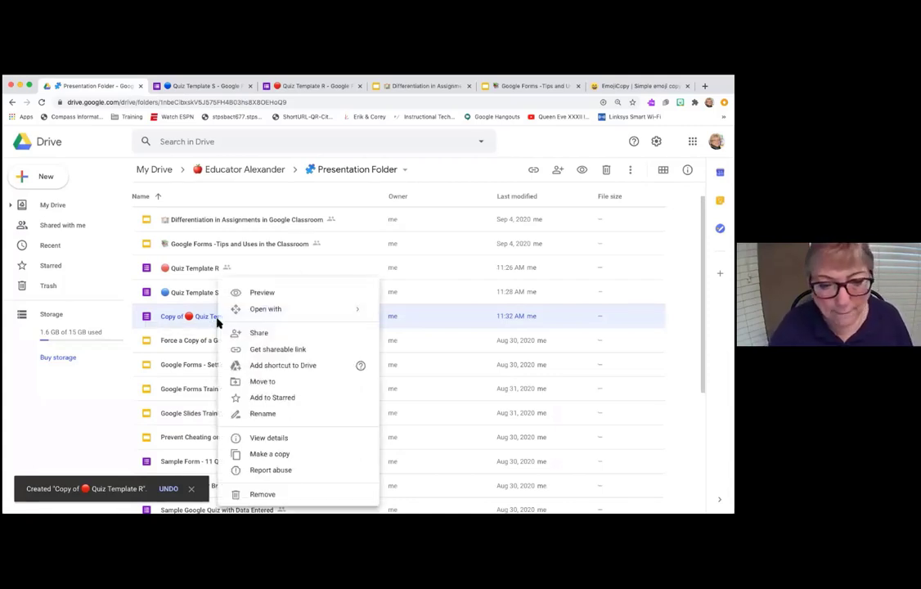
click(248, 413)
click(297, 319)
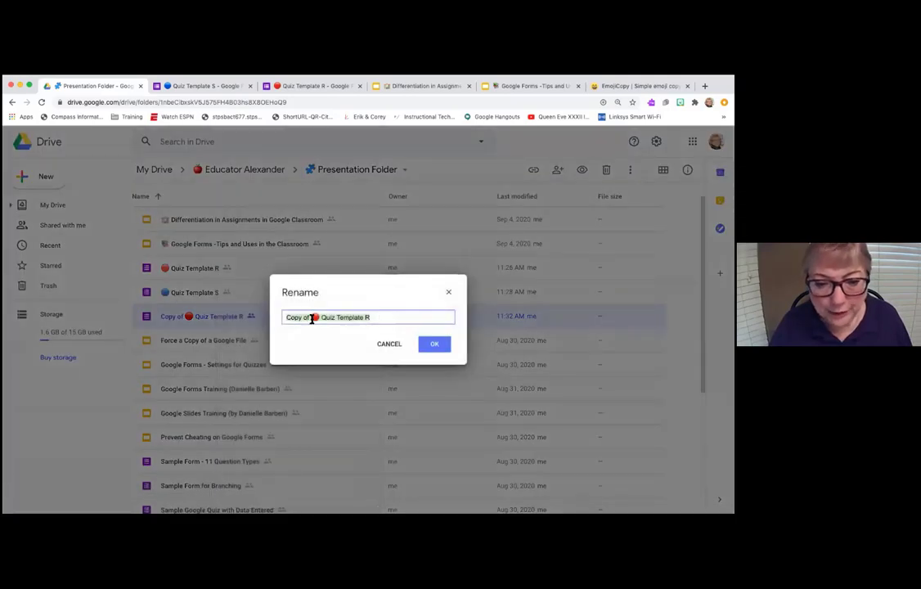
key(Delete)
key(Delete)
key(Delete)
key(Delete)
key(Delete)
key(BackSpace)
key(BackSpace)
key(BackSpace)
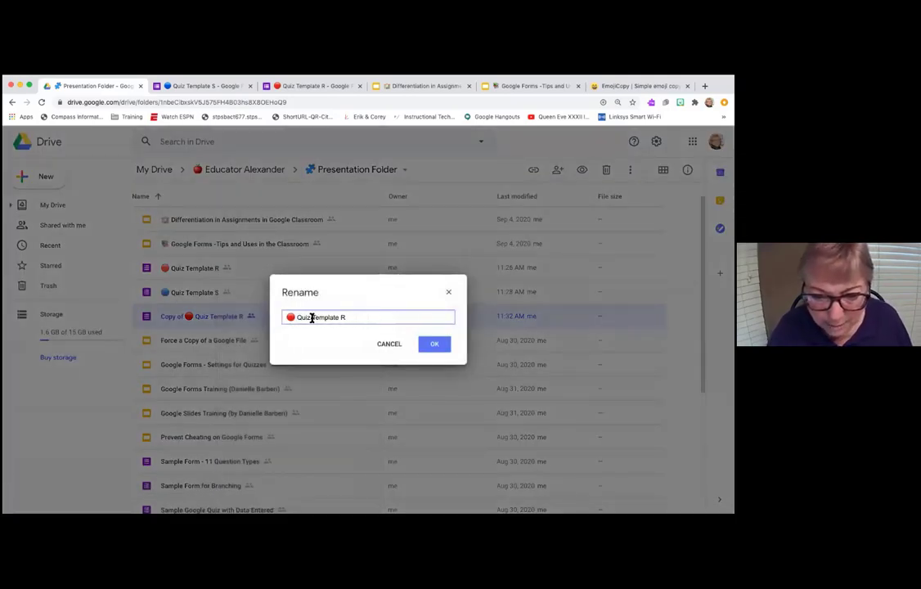
- Name the copy 'Quiz Math Facts' and open it in Google Forms
drag(312, 316, 347, 317)
text(M)
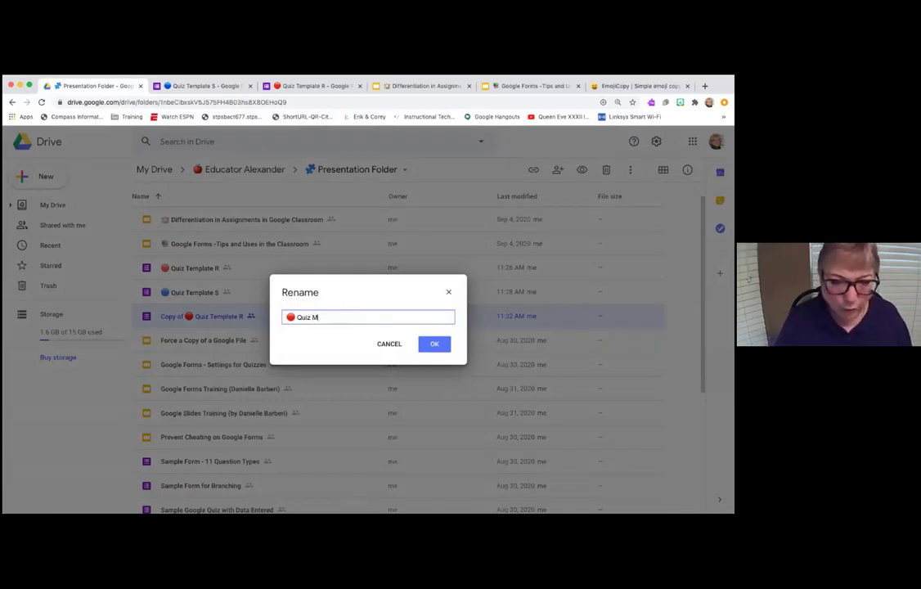
text(ath Facts)
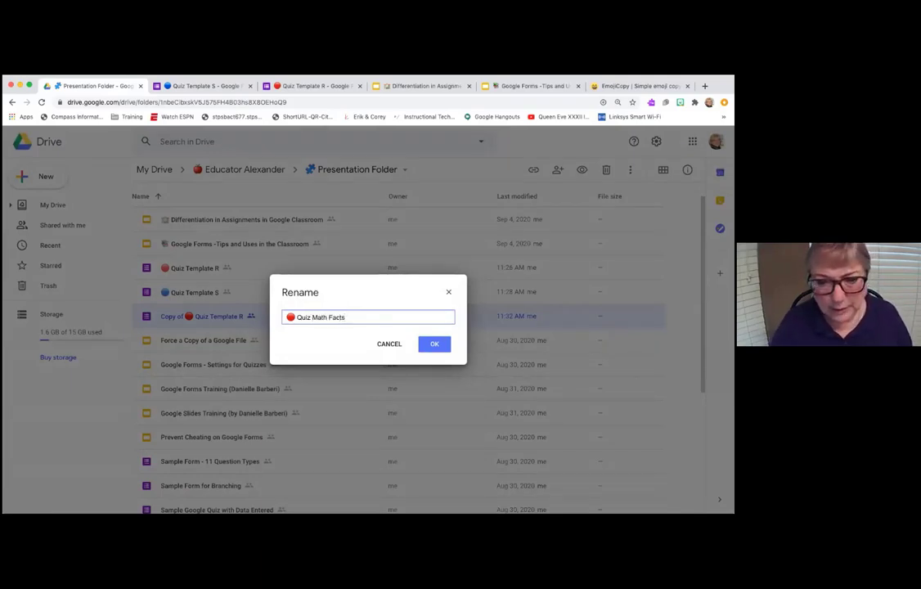
click(433, 344)
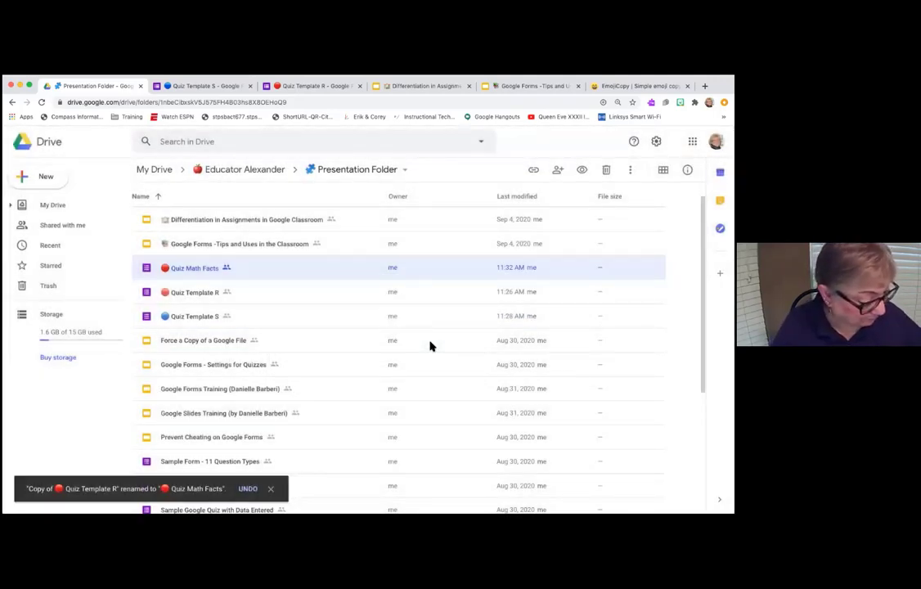
double_click(193, 268)
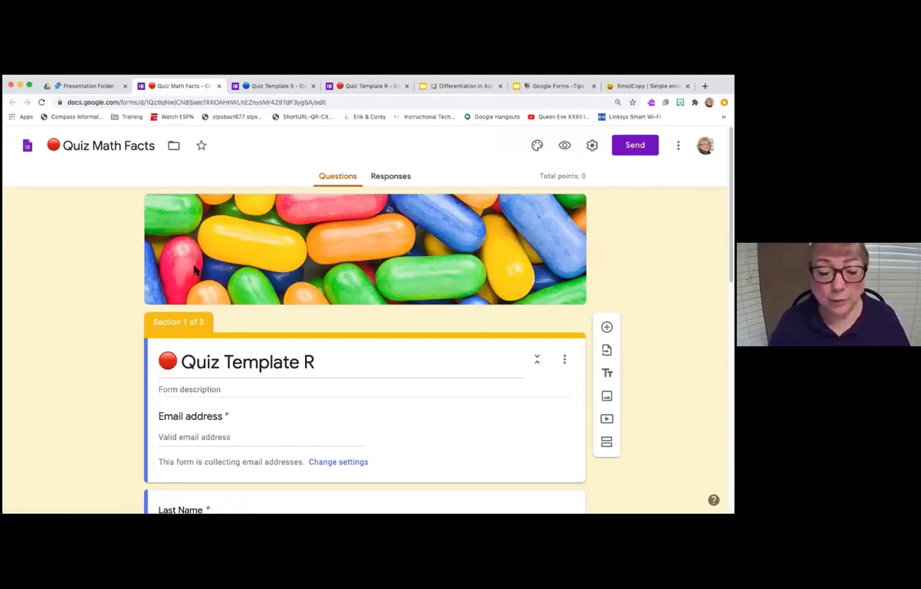
- Replace 'Template R' in the form heading with 'Math Facts' so it reads Quiz Math Facts
click(232, 363)
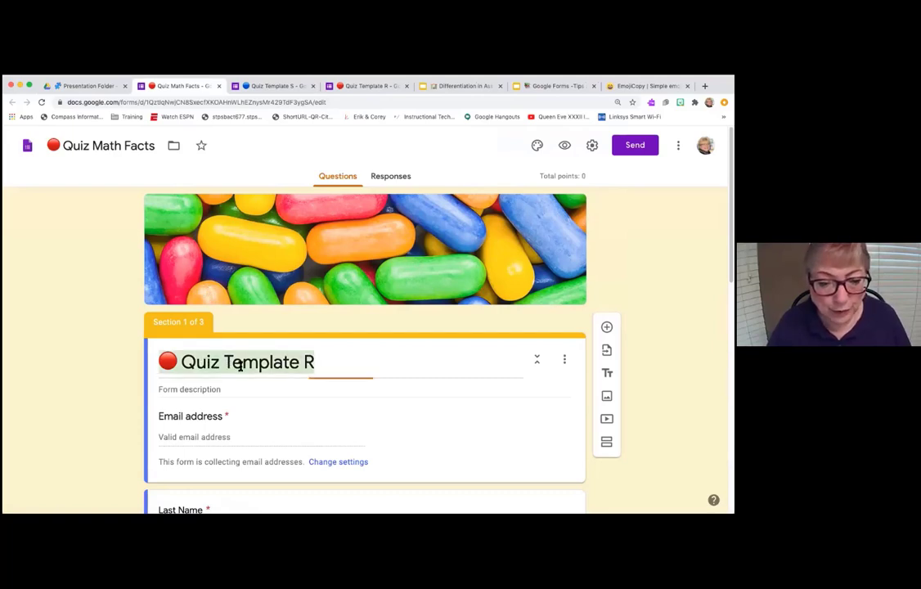
click(312, 362)
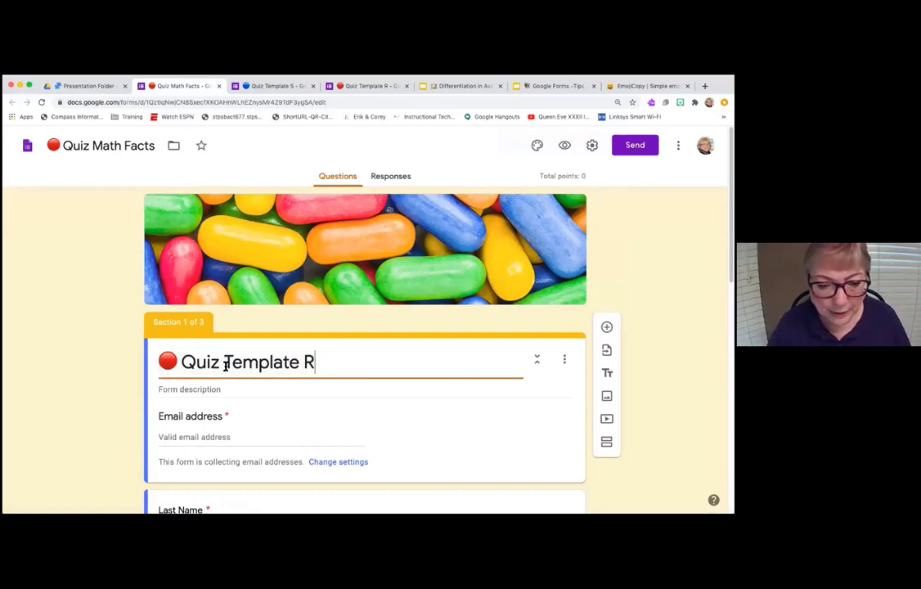
drag(226, 363, 312, 363)
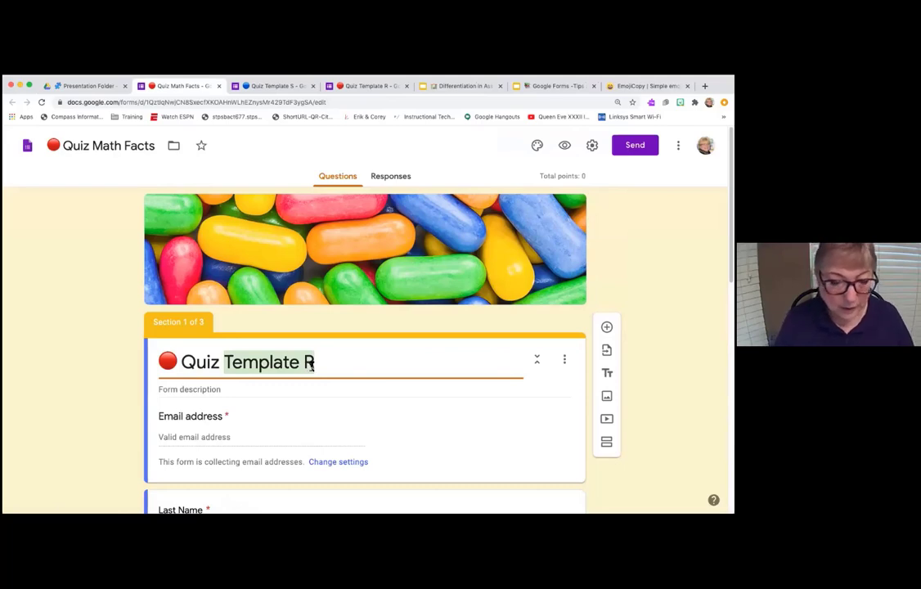
text(Math Fia)
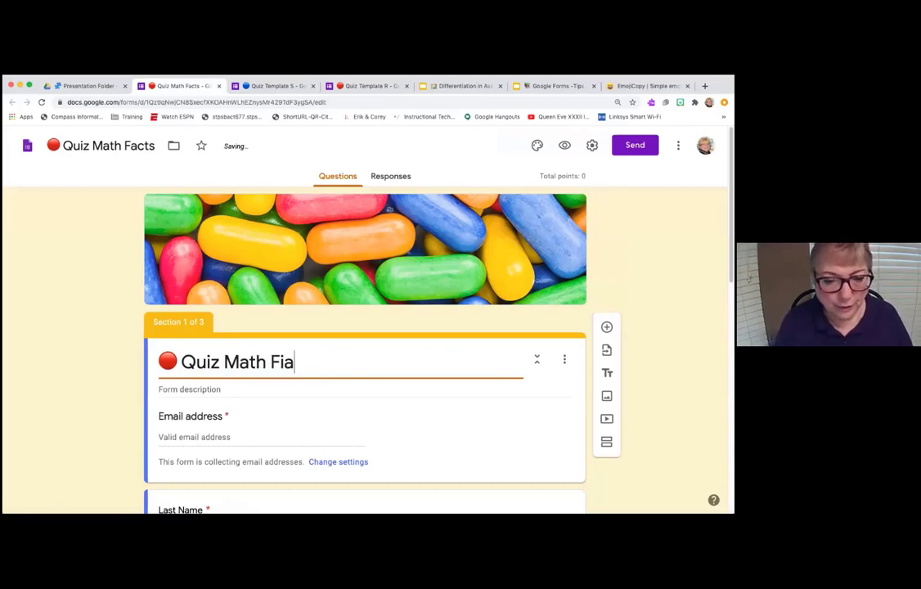
key(BackSpace)
key(BackSpace)
text(acts)
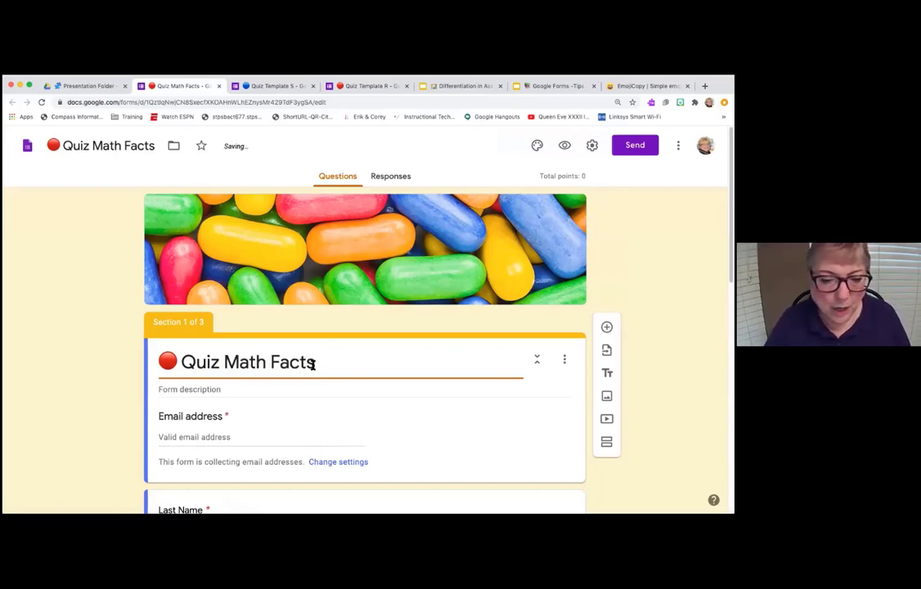
scroll(314, 367, down, 4)
- Switch on Required for the password question in the Password section
scroll(315, 368, down, 5)
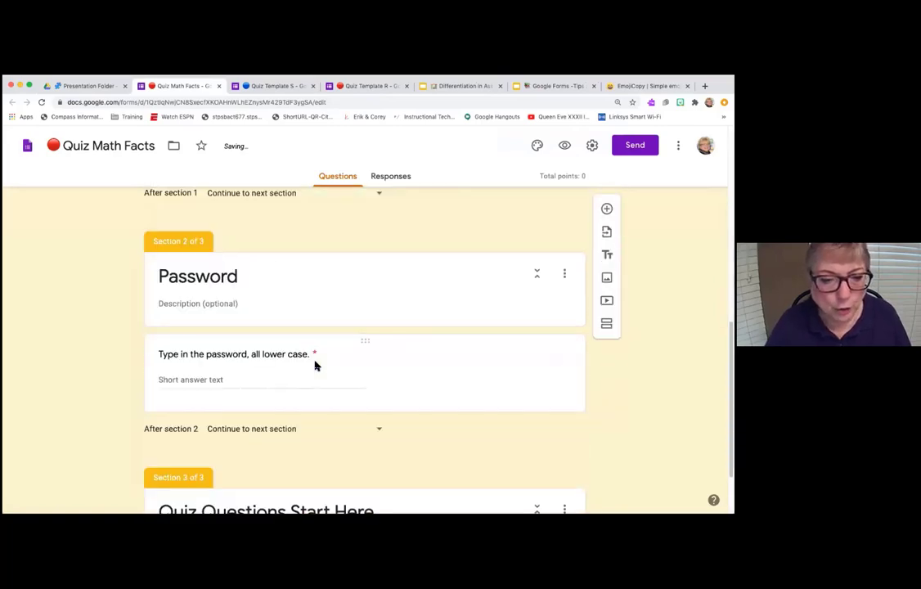
scroll(370, 336, up, 3)
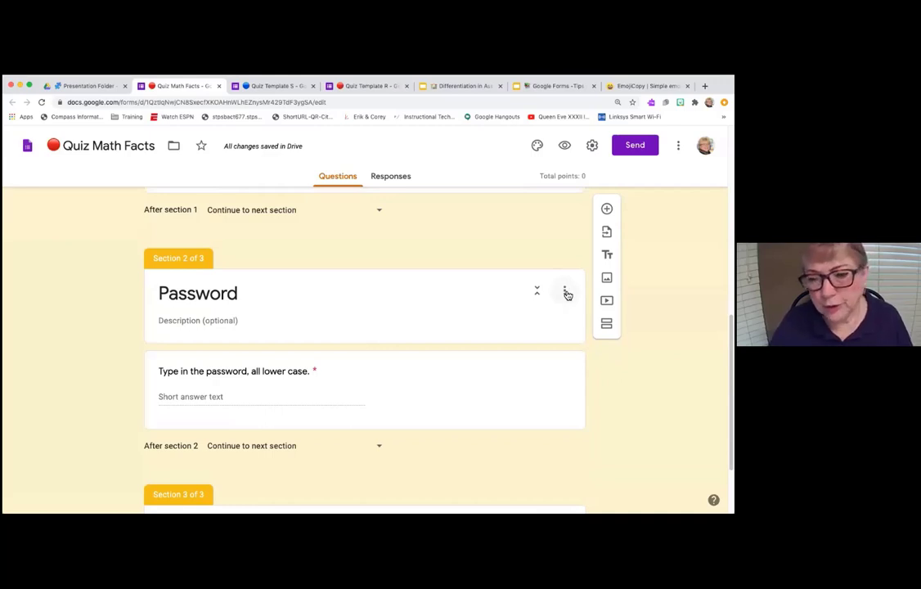
click(565, 292)
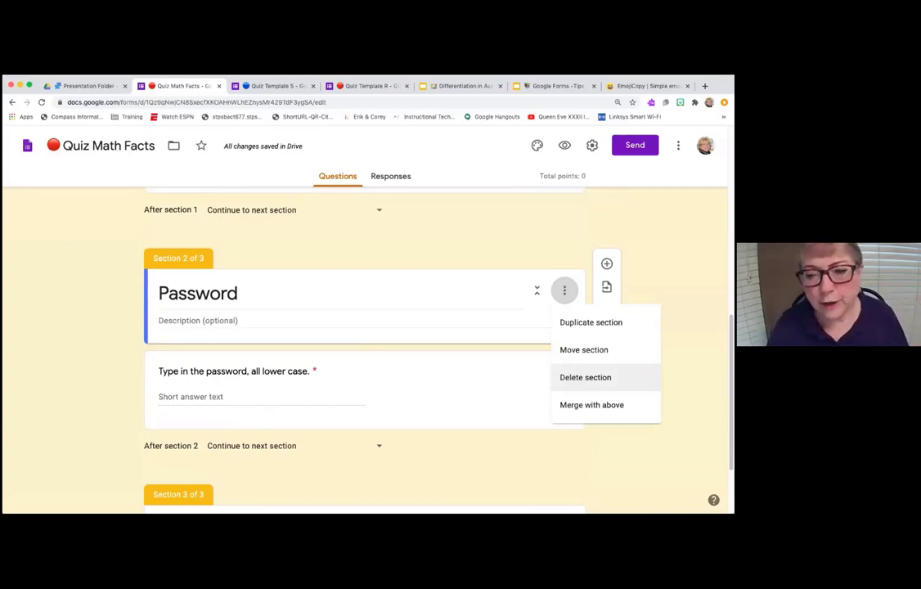
click(457, 398)
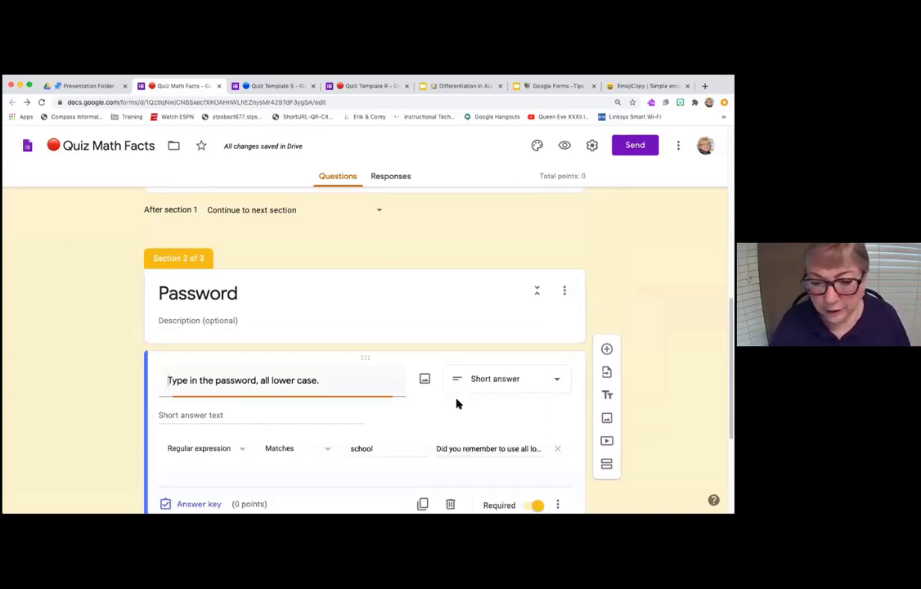
scroll(507, 438, down, 2)
click(537, 424)
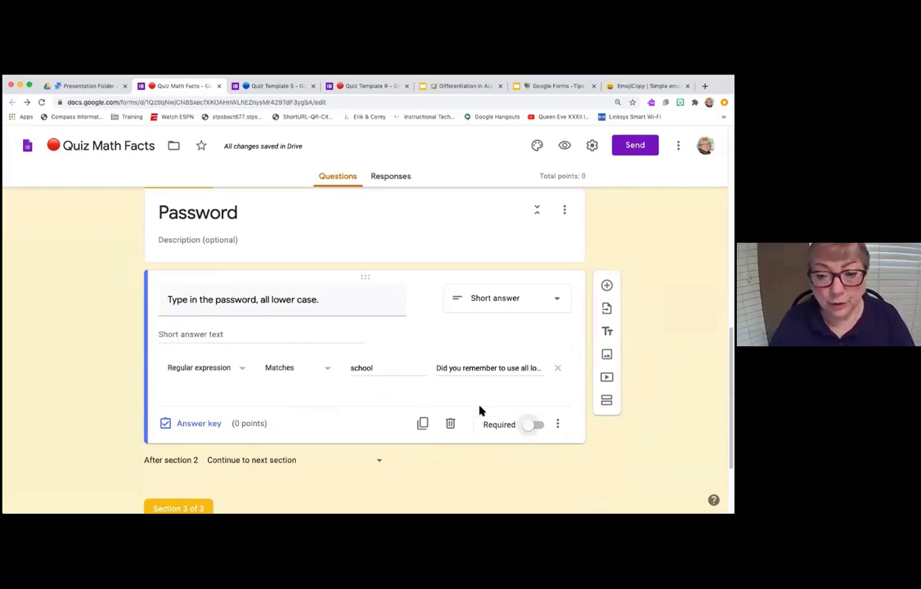
click(537, 425)
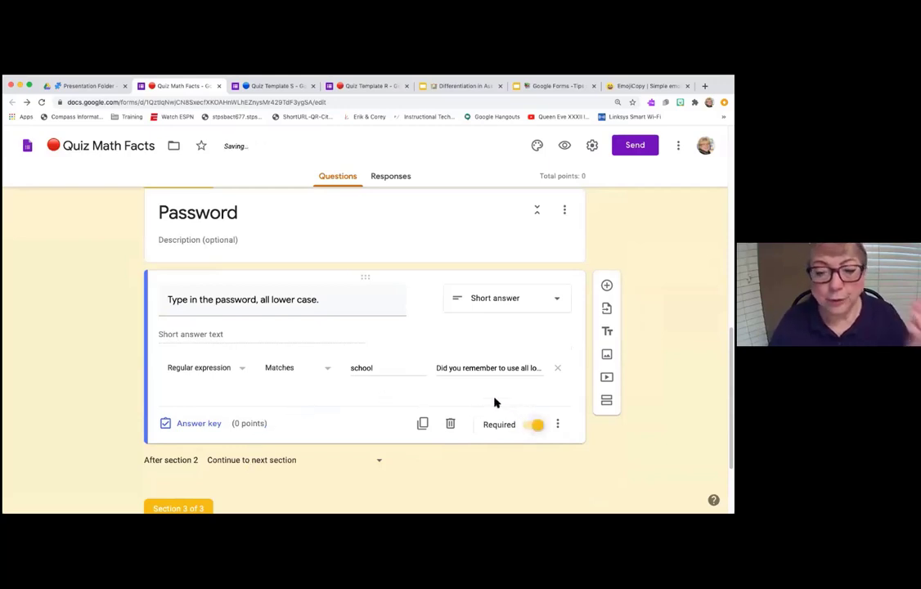
scroll(494, 402, down, 3)
scroll(364, 343, up, 2)
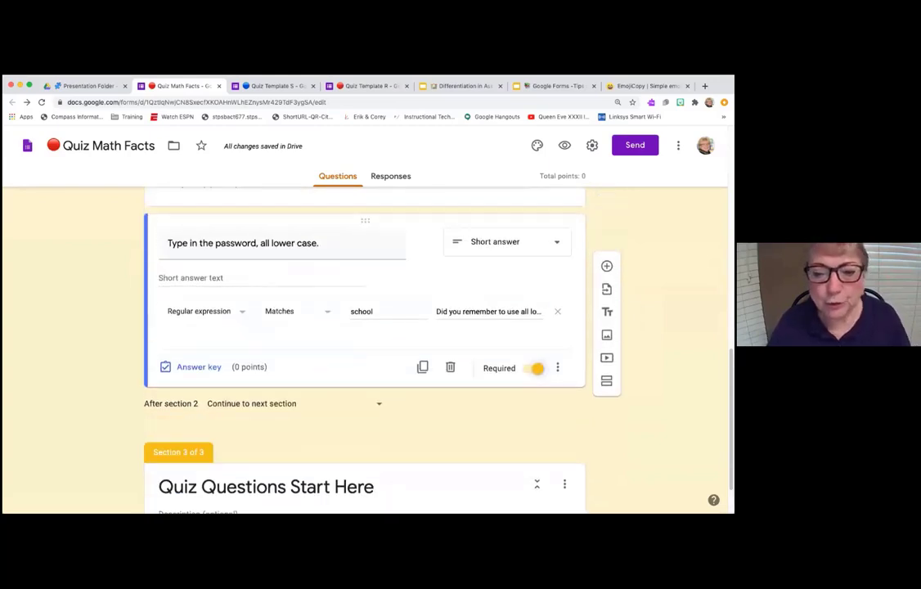
scroll(552, 416, down, 2)
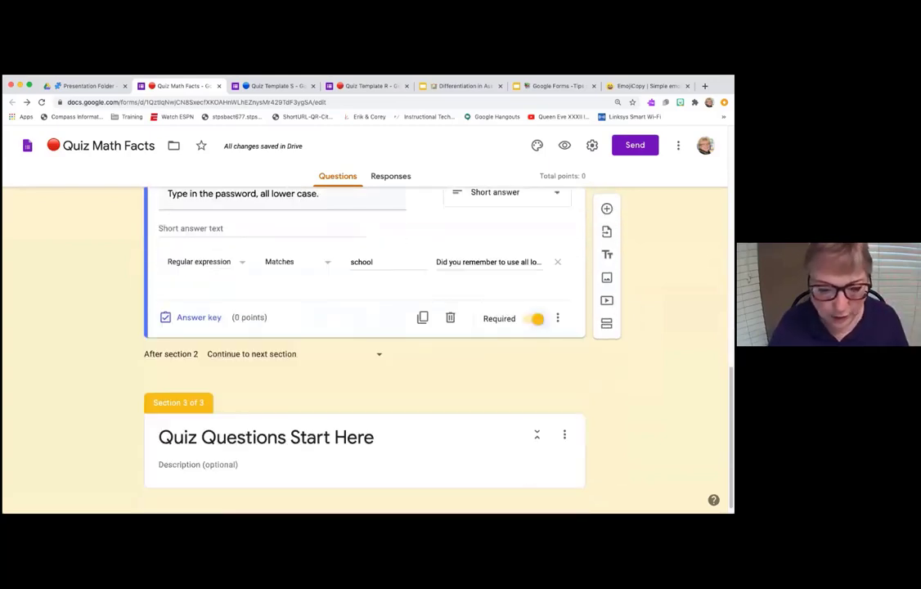
- Add the question 'What is 6 x 7?' under Quiz Questions Start Here with choices 6, 7, 13 and 42
triple_click(437, 441)
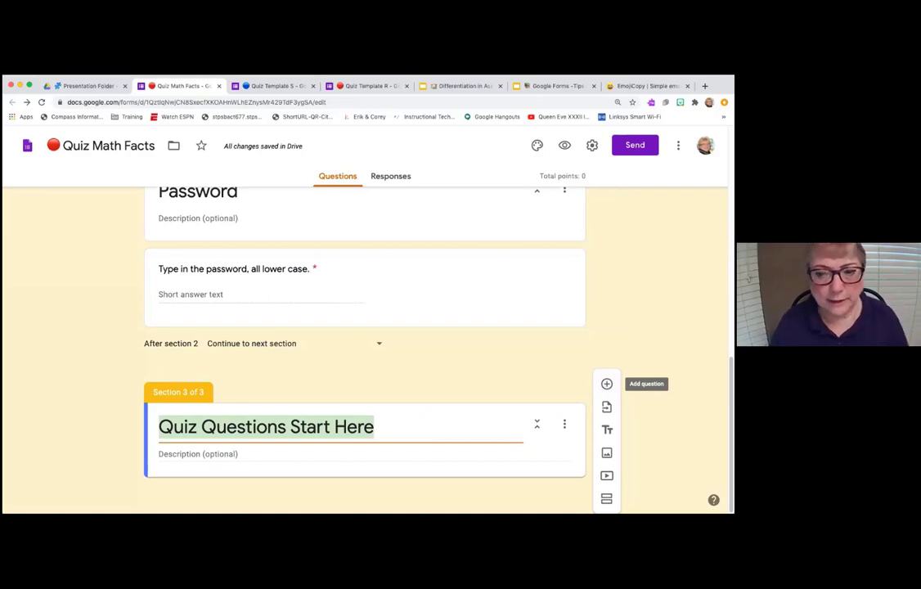
click(606, 383)
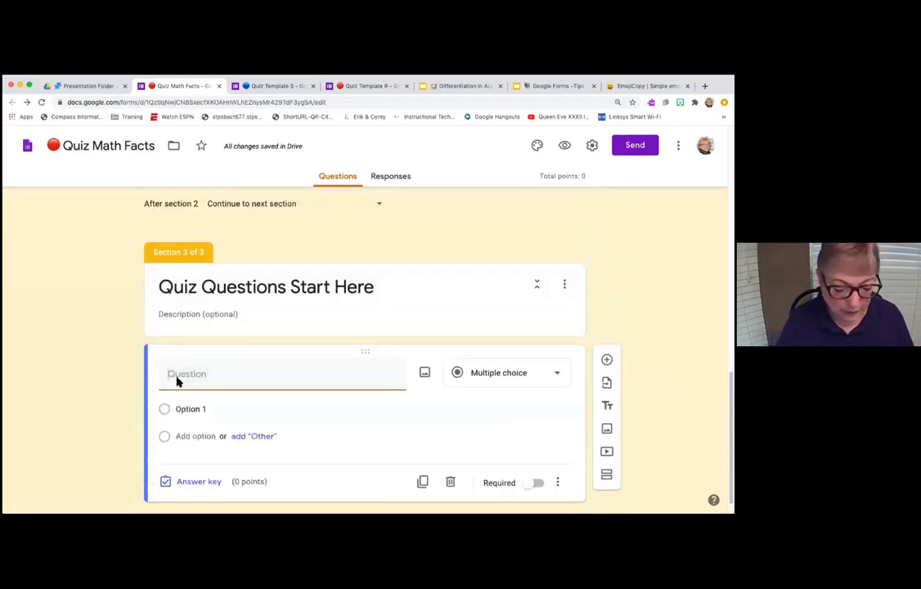
text(What is 6 x 7?)
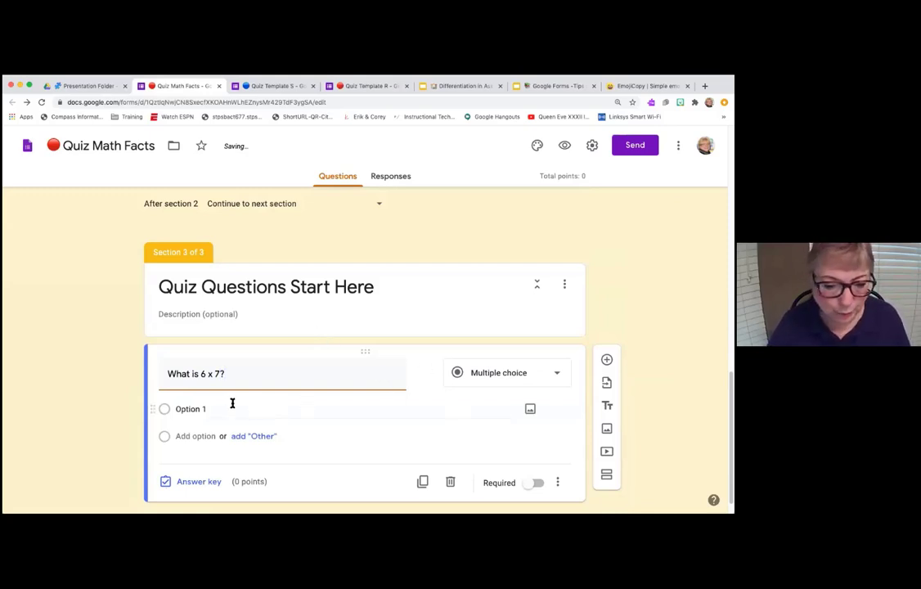
click(195, 409)
text(6)
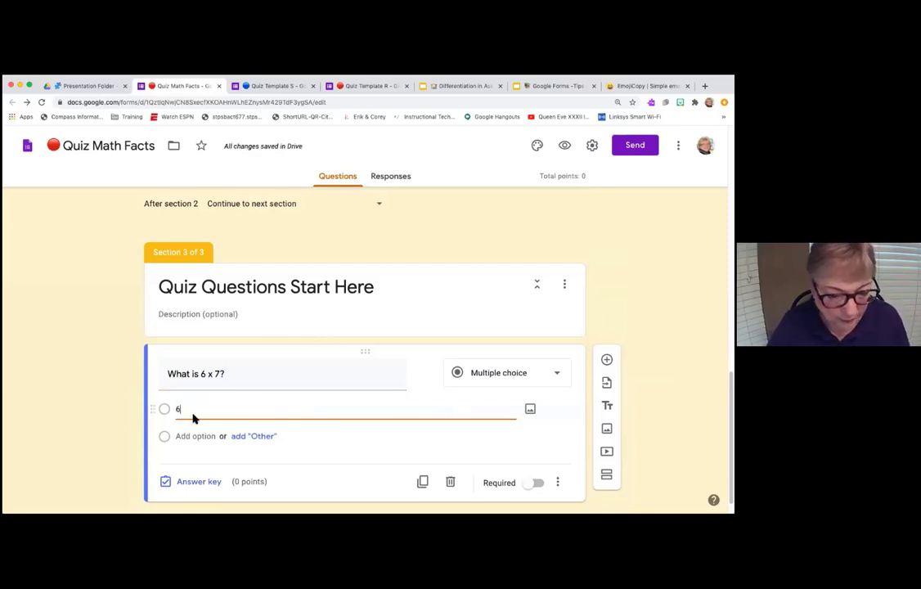
click(181, 435)
text(7)
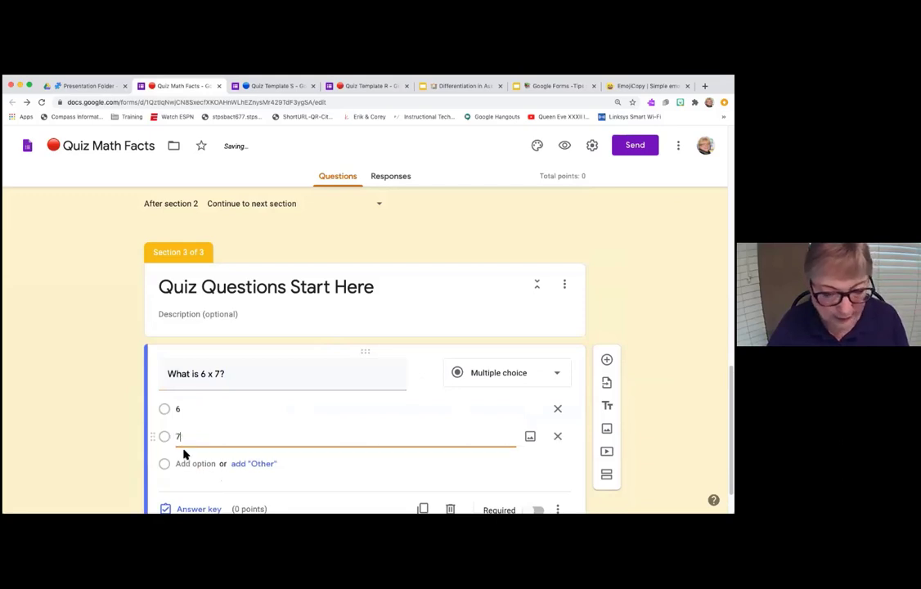
click(183, 462)
text(13)
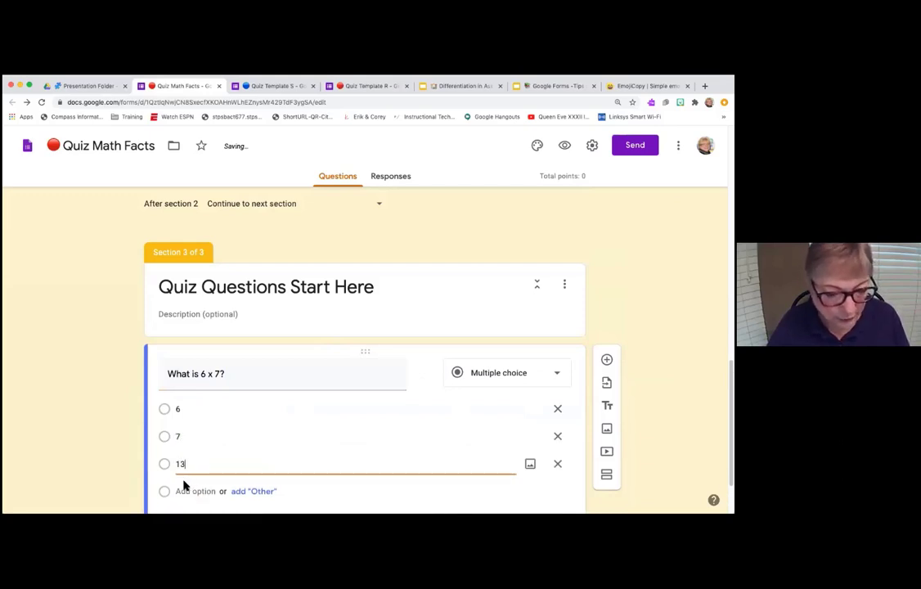
click(182, 491)
text(42)
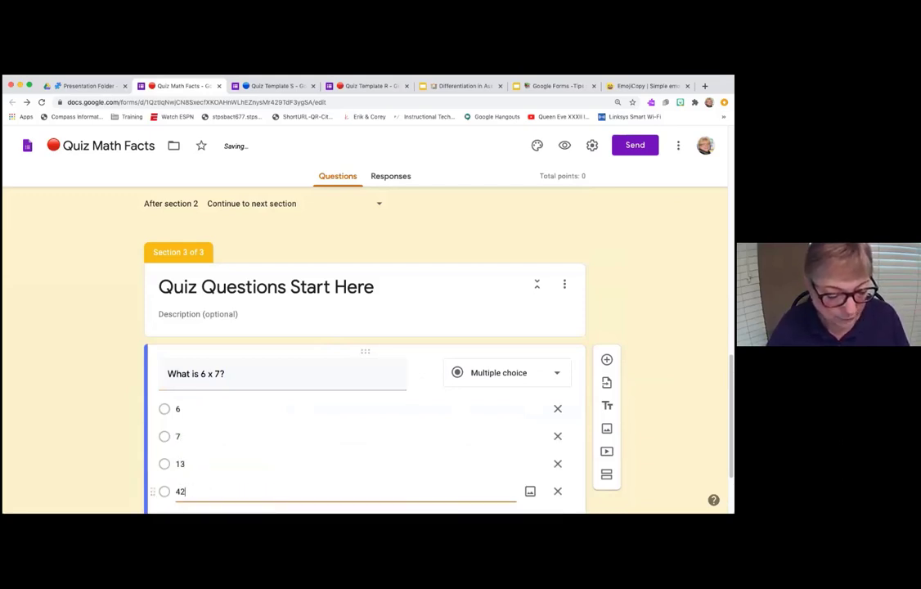
- Add answer choices 24 and 1 and make the question required
scroll(182, 491, down, 1)
click(180, 449)
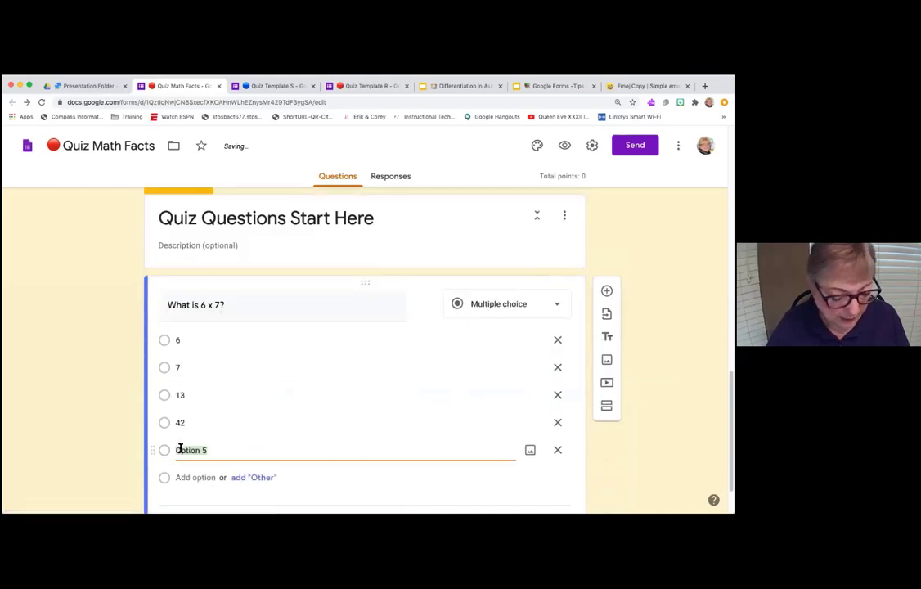
text(24)
click(187, 477)
text(1)
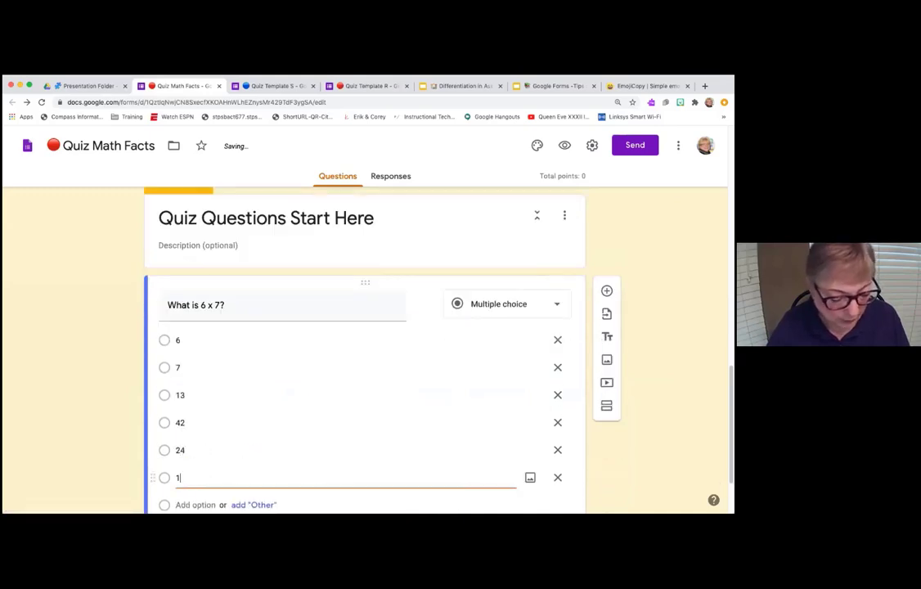
scroll(273, 437, down, 1)
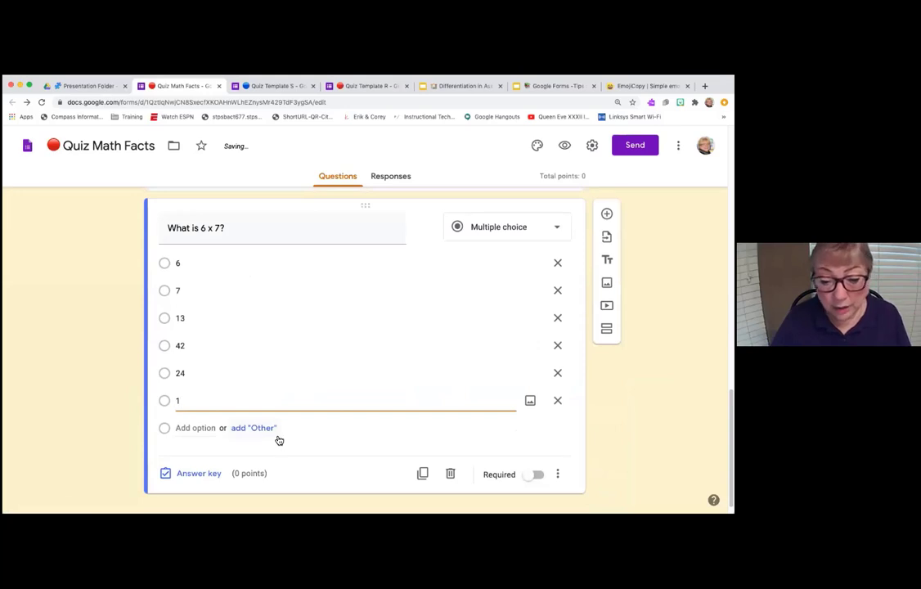
click(527, 477)
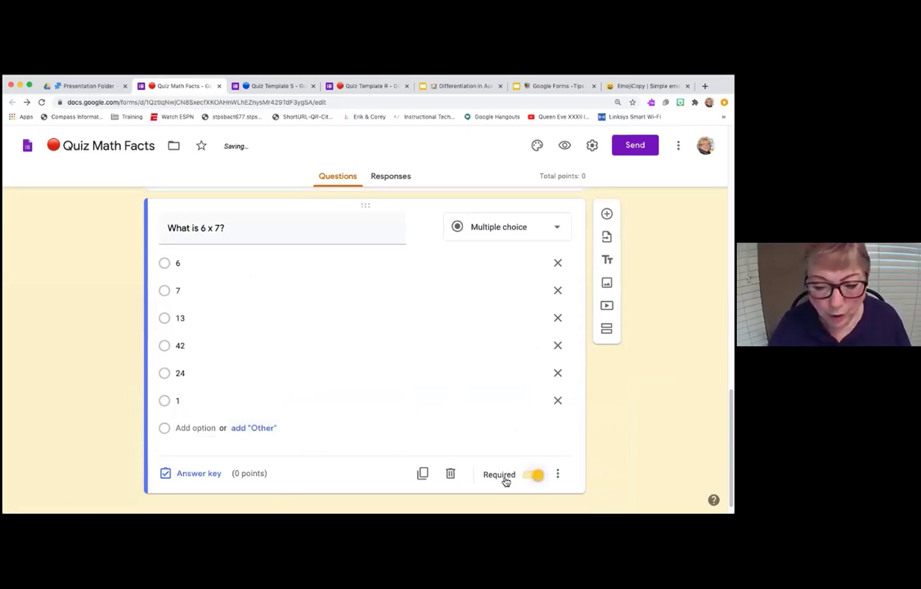
- Set 42 as the correct answer in the answer key and open the answer feedback editor
click(200, 474)
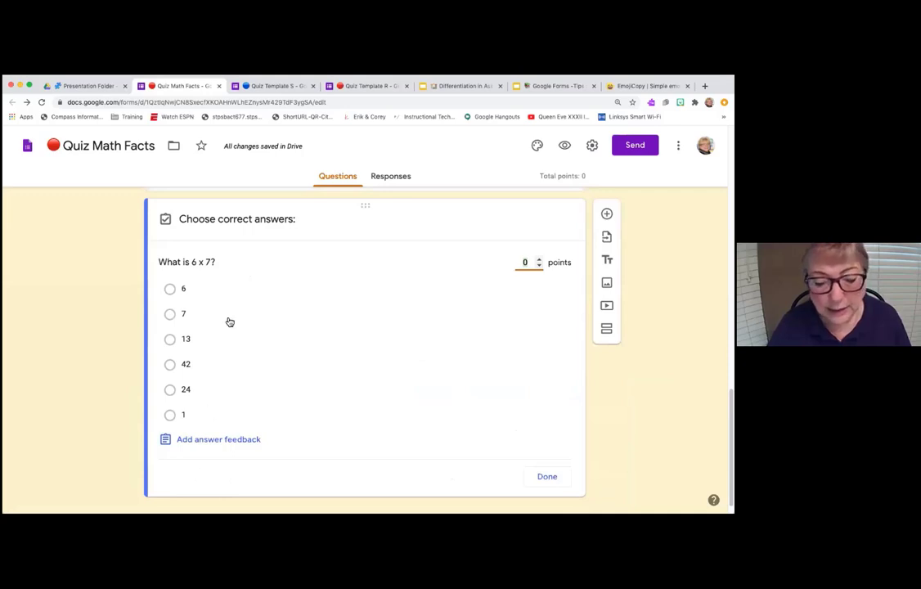
click(171, 365)
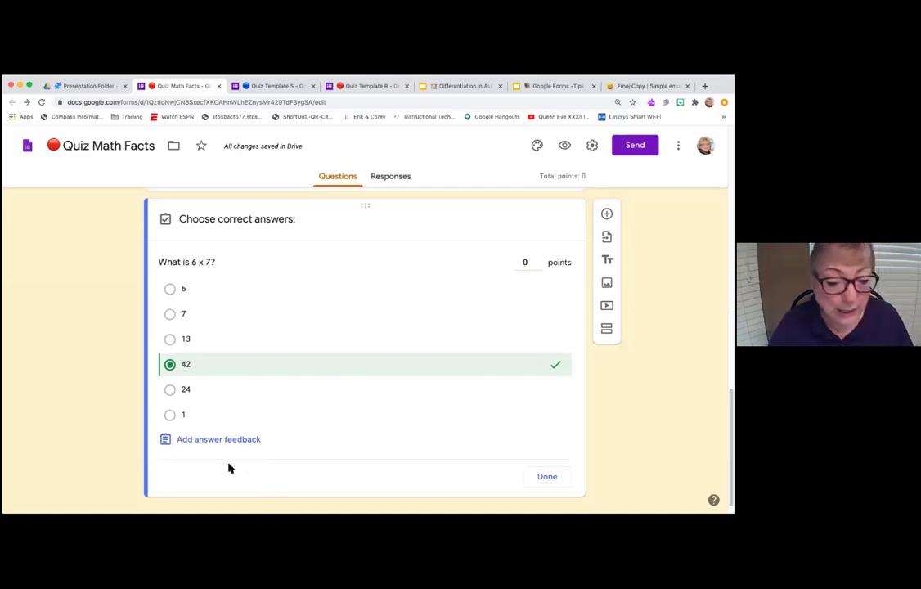
click(219, 441)
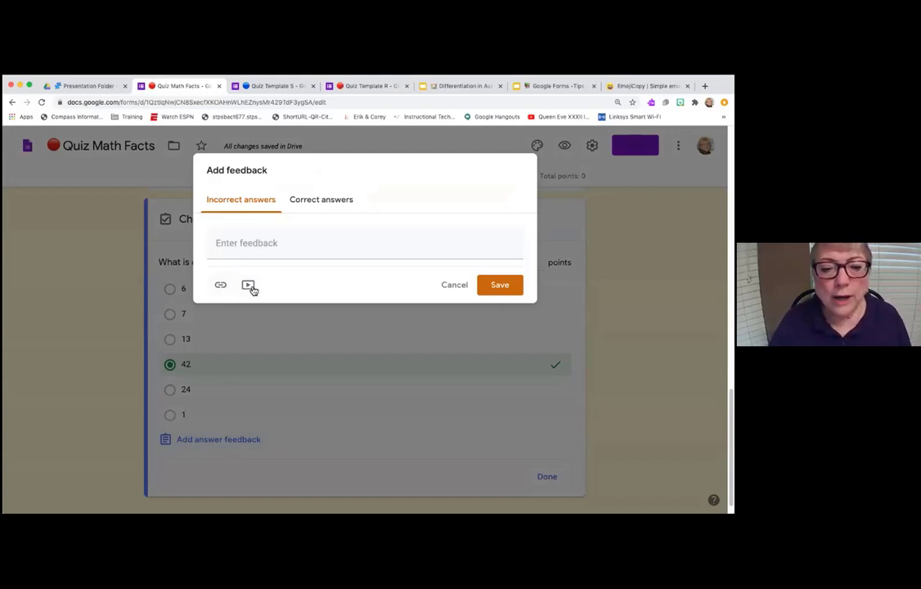
- Search YouTube for multiplication and attach 'The Fastest Way to Learn Multiplication Facts' to incorrect-answer feedback
click(249, 286)
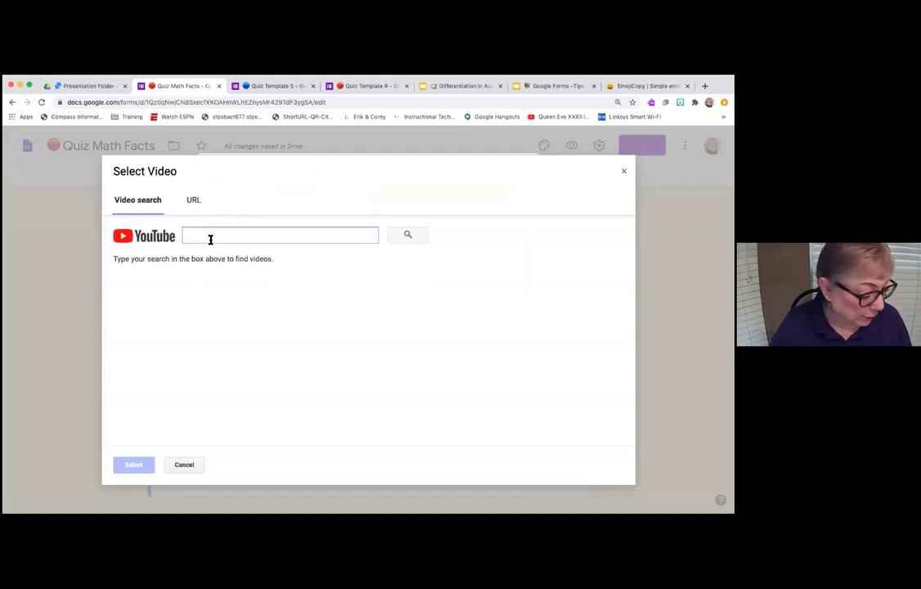
text(mul)
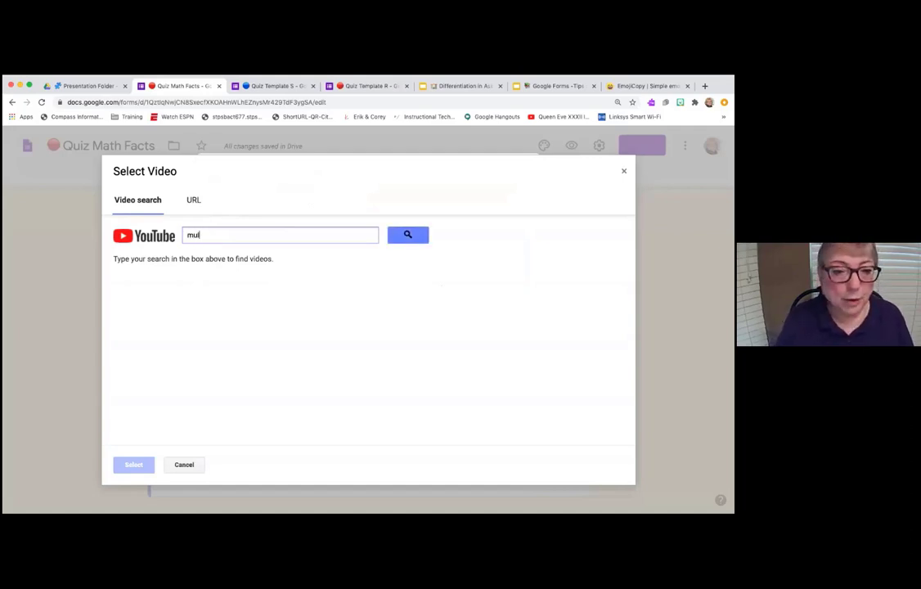
text(tiplication facts)
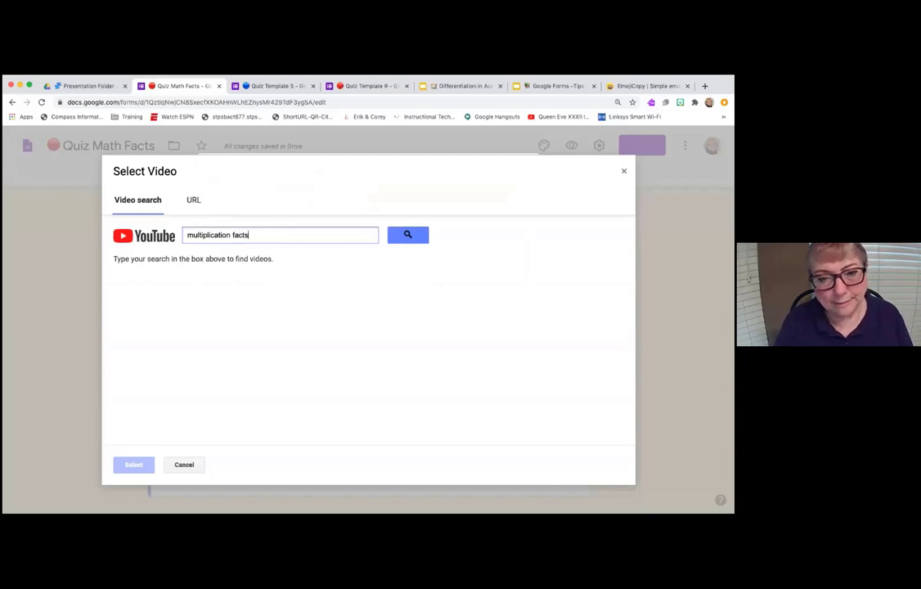
key(Return)
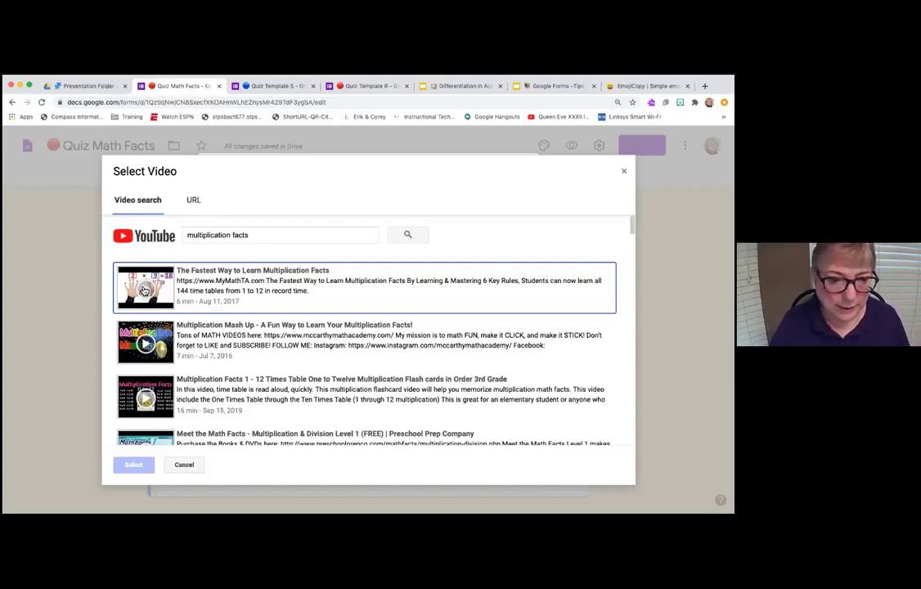
click(144, 291)
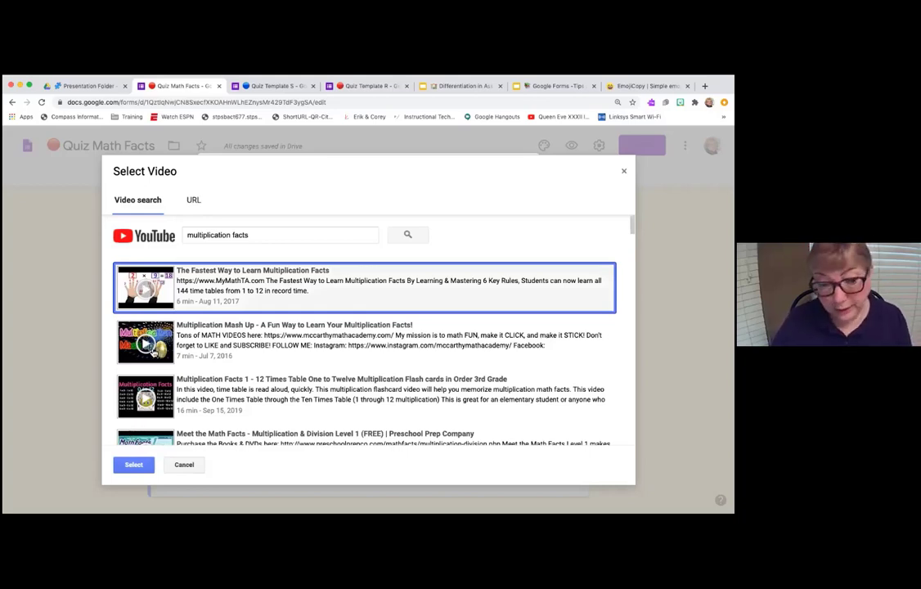
click(135, 464)
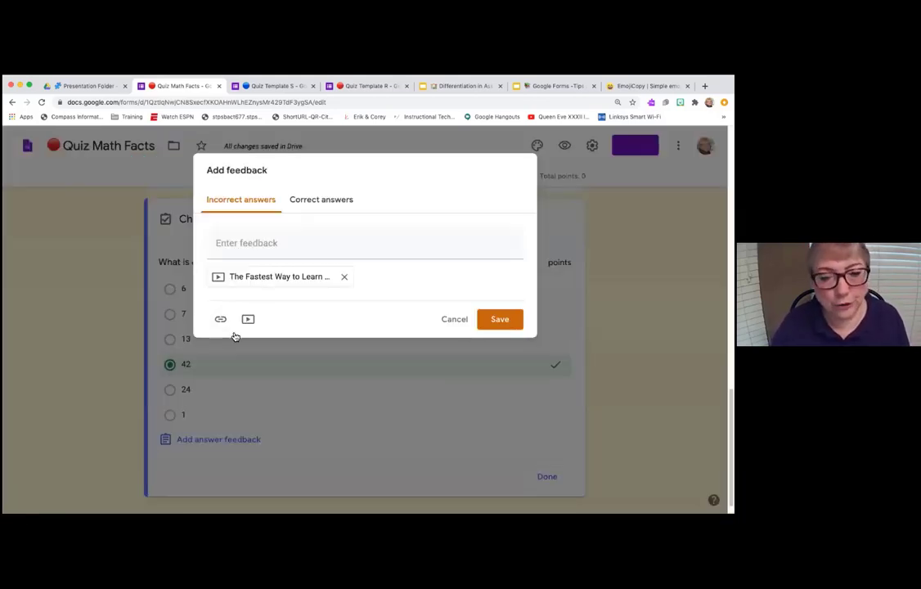
click(323, 202)
- Enter and save the correct-answer feedback 'Great! I can tell you have been studying your facts!'
click(306, 247)
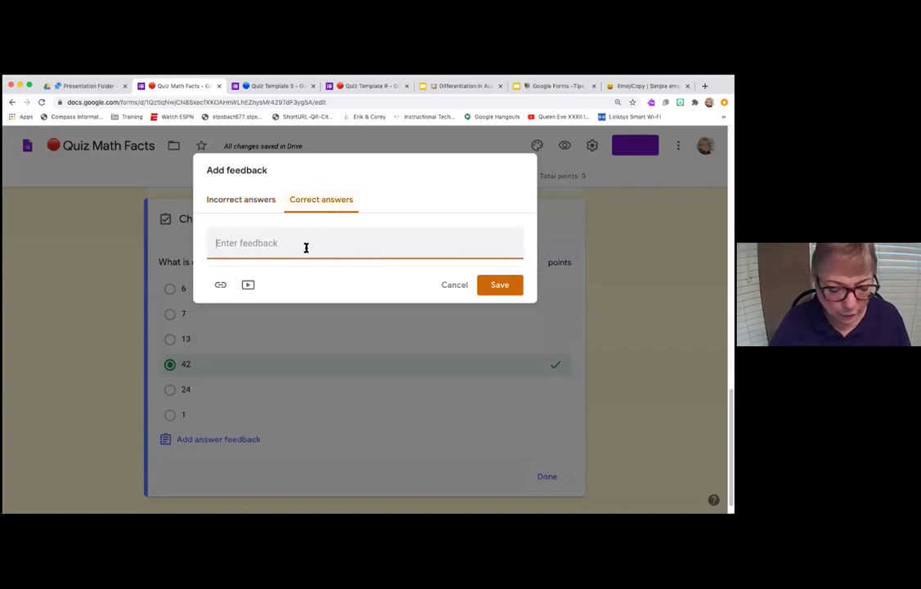
text(Great! )
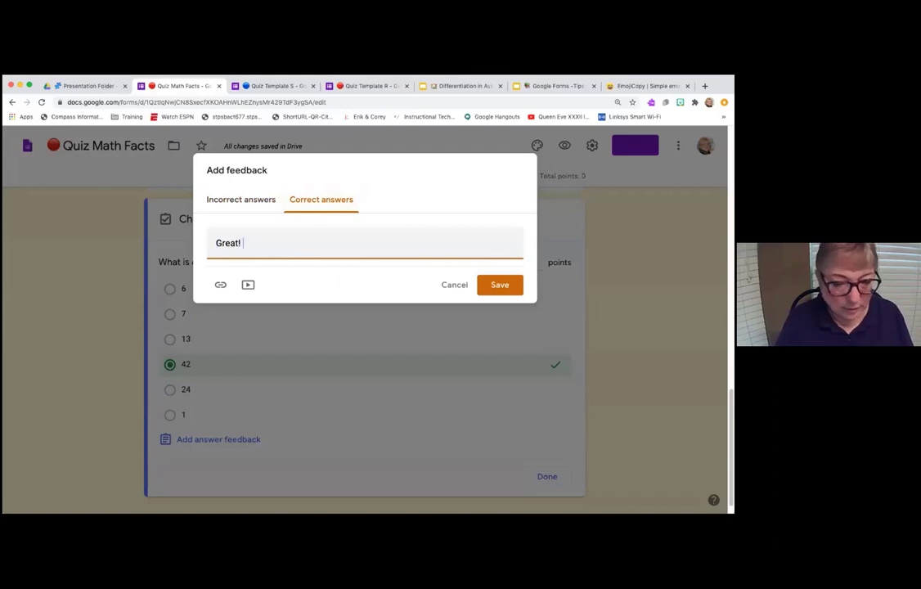
text( I can tell)
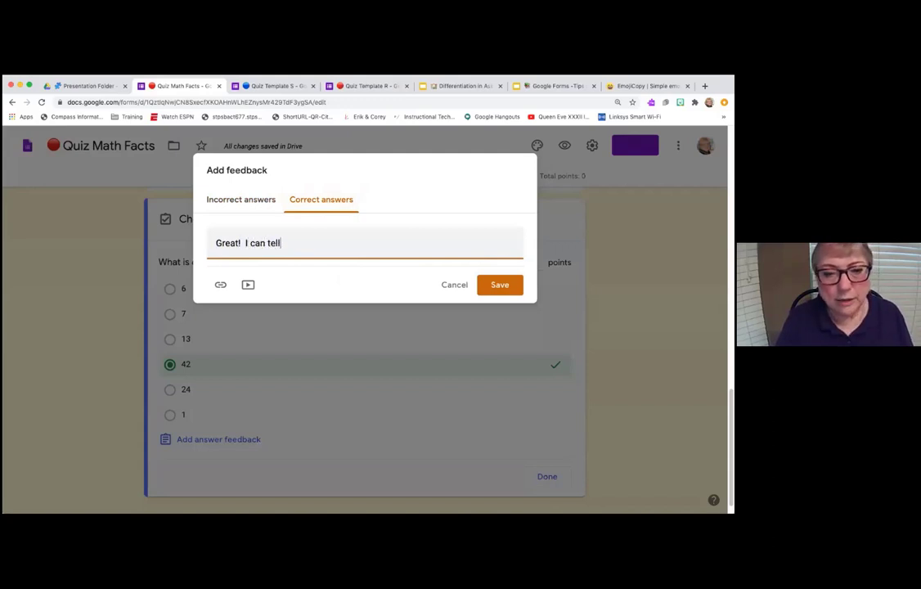
text( you have been s)
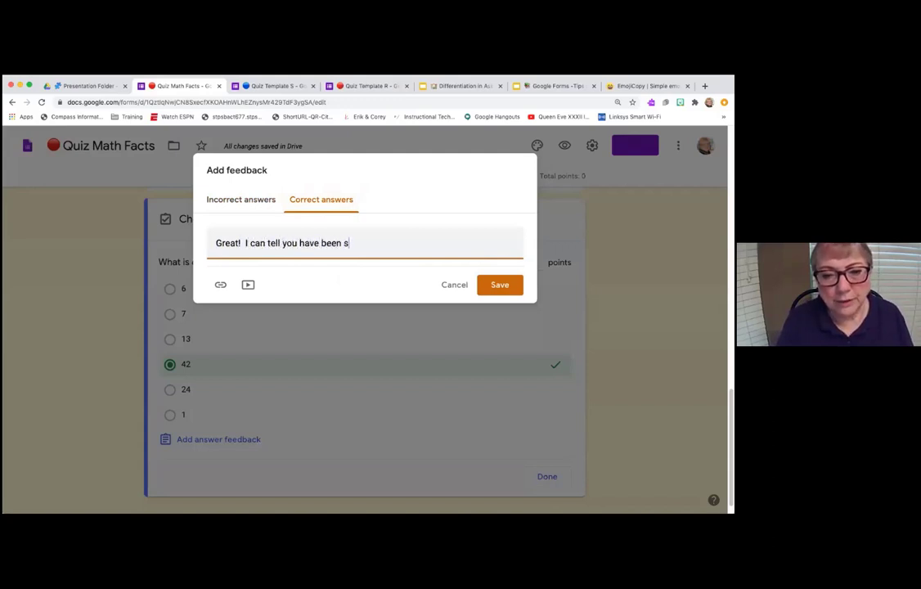
text(tudying )
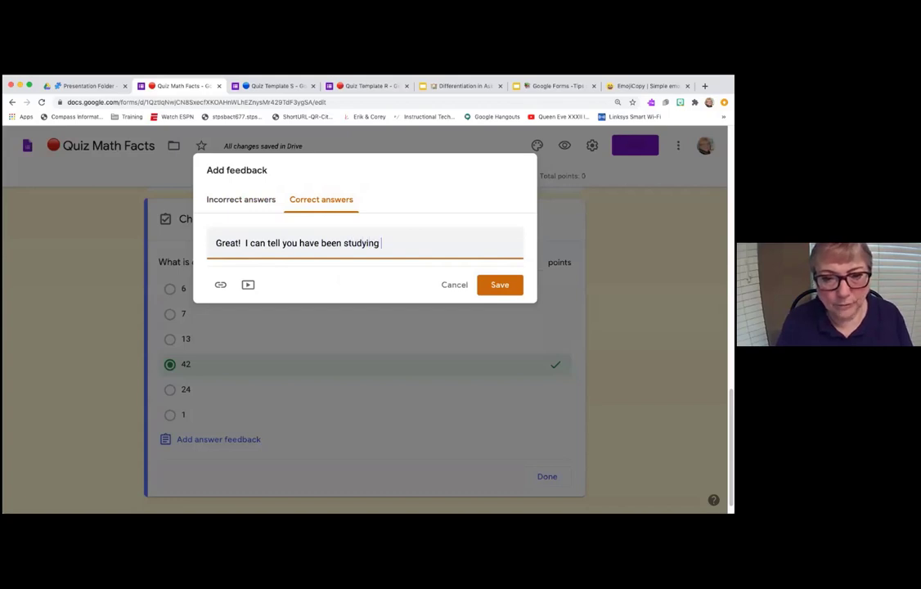
text(your facts!)
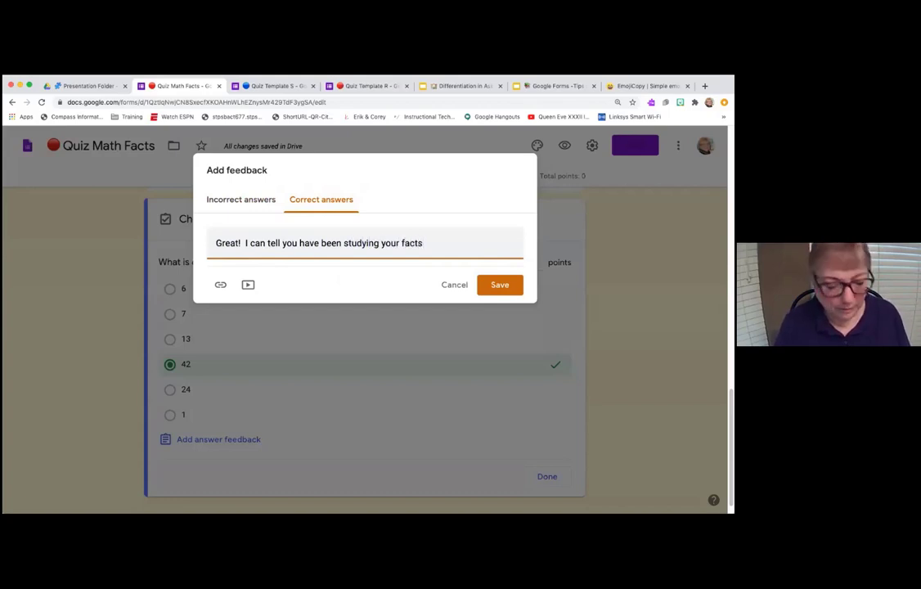
click(513, 292)
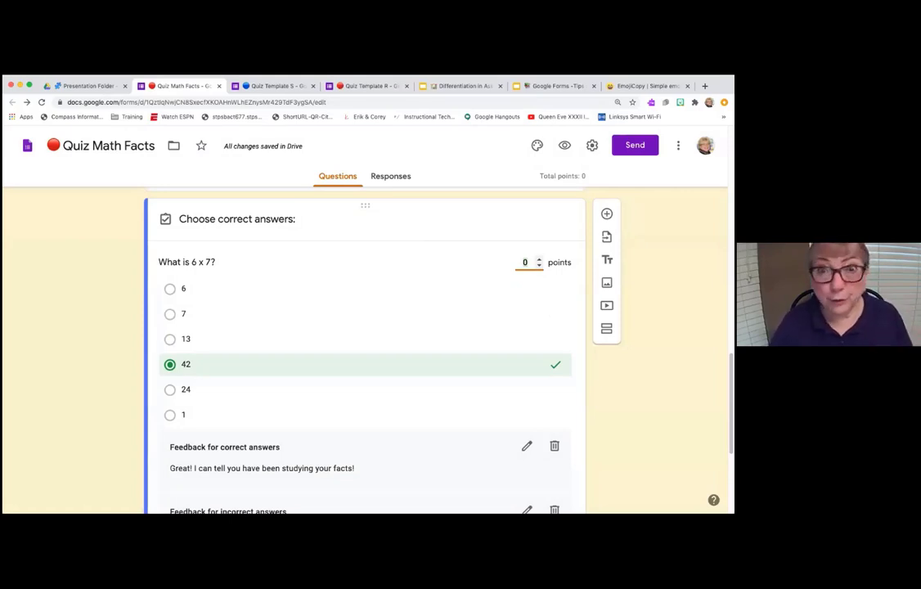
- Raise the 6 x 7 question to 5 points, then close the open form tabs
scroll(532, 262, down, 5)
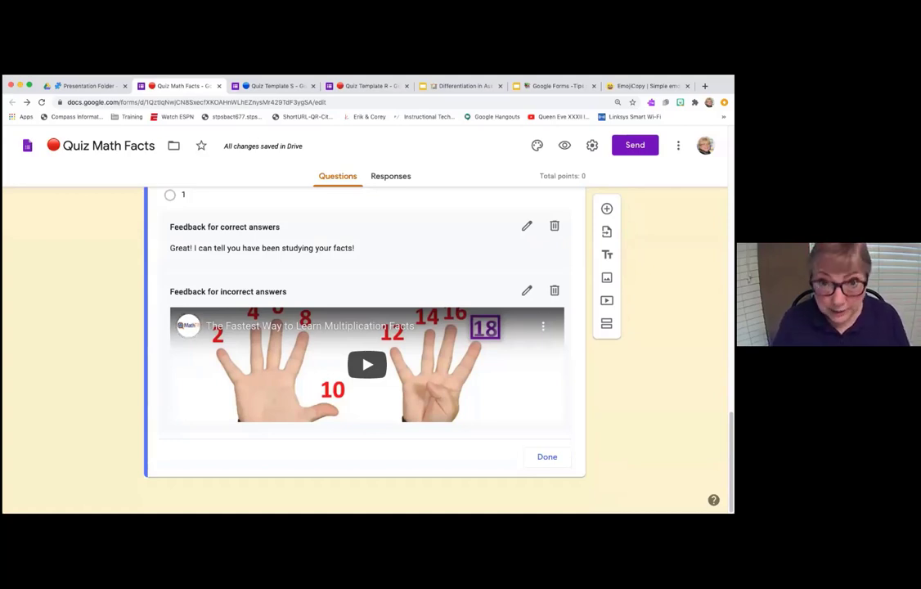
scroll(606, 208, up, 1)
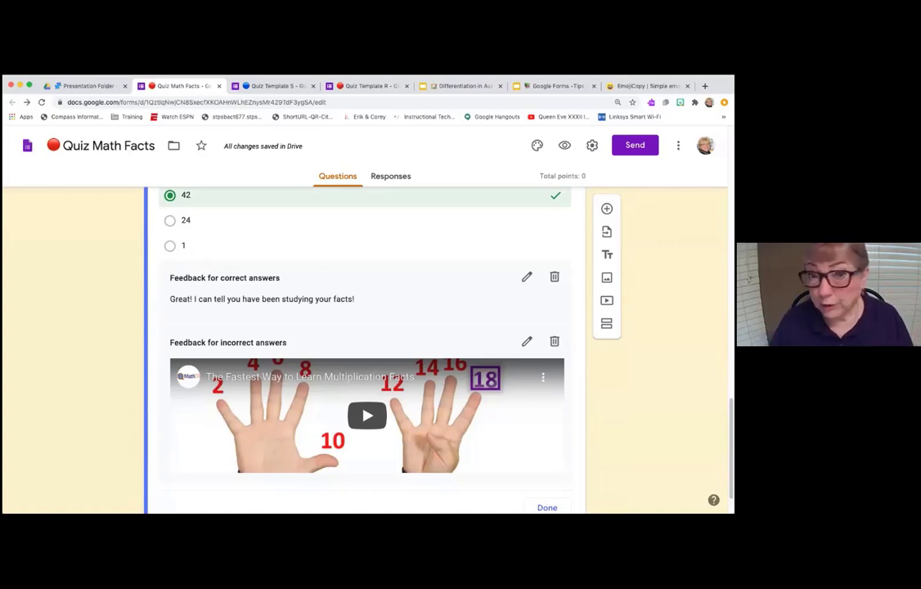
scroll(367, 343, up, 1)
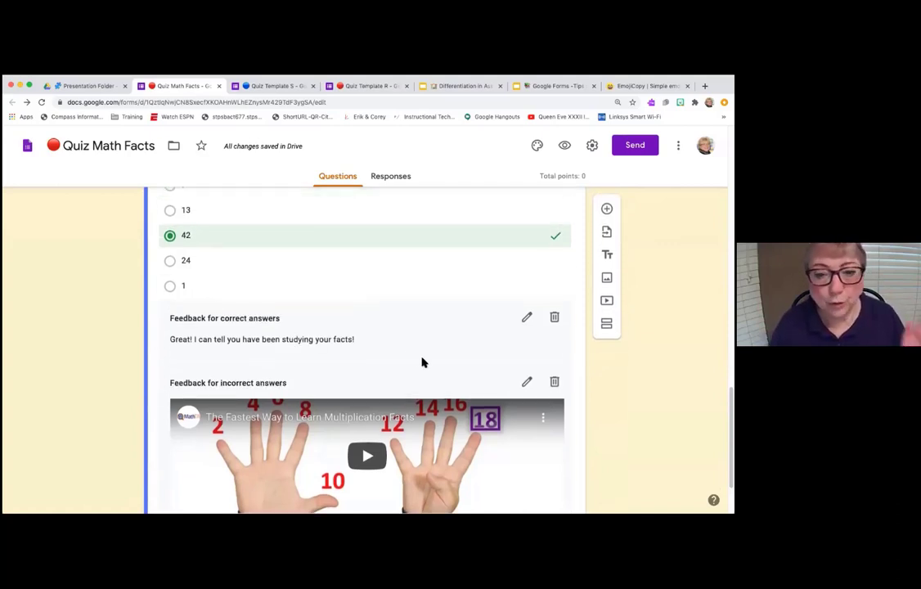
scroll(381, 342, up, 2)
scroll(381, 342, up, 1)
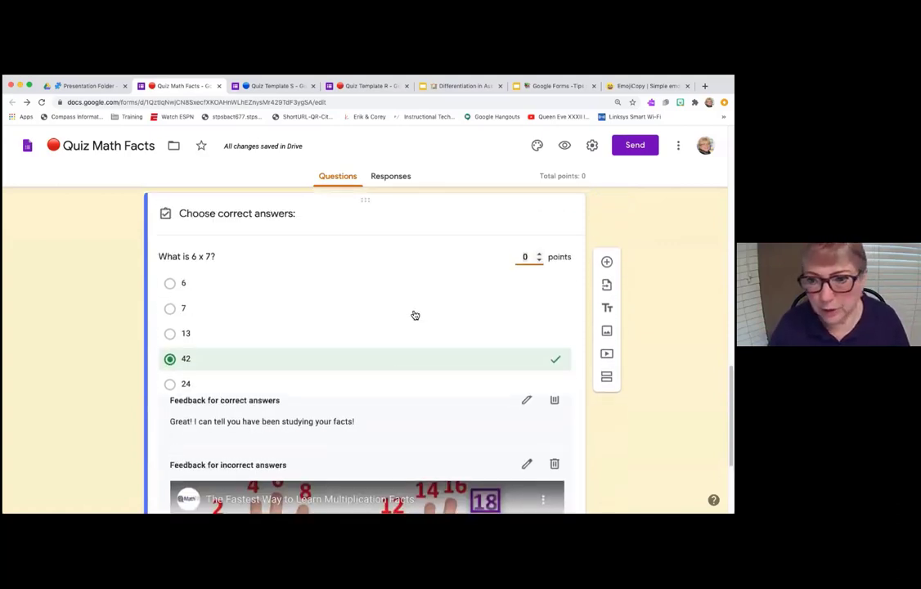
click(539, 253)
click(539, 253)
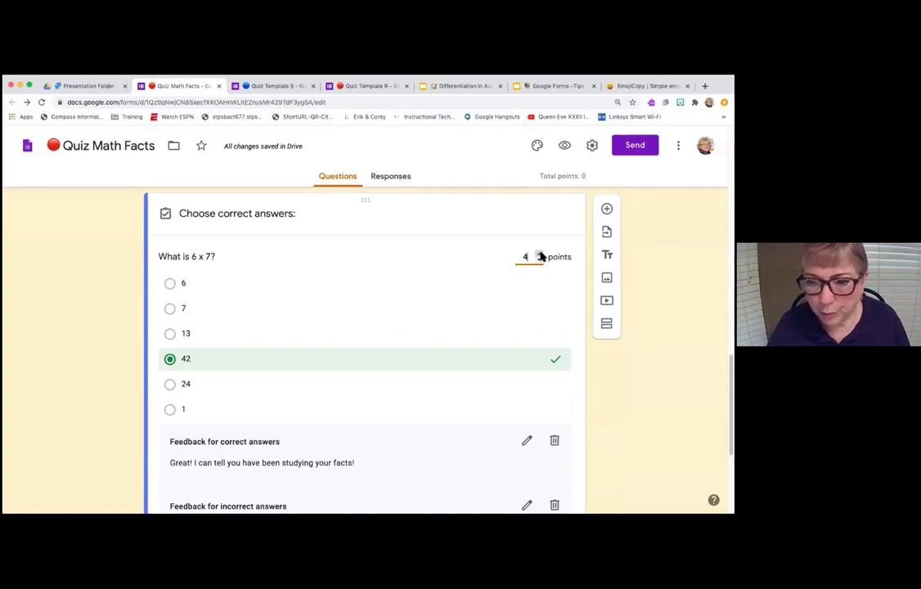
click(539, 253)
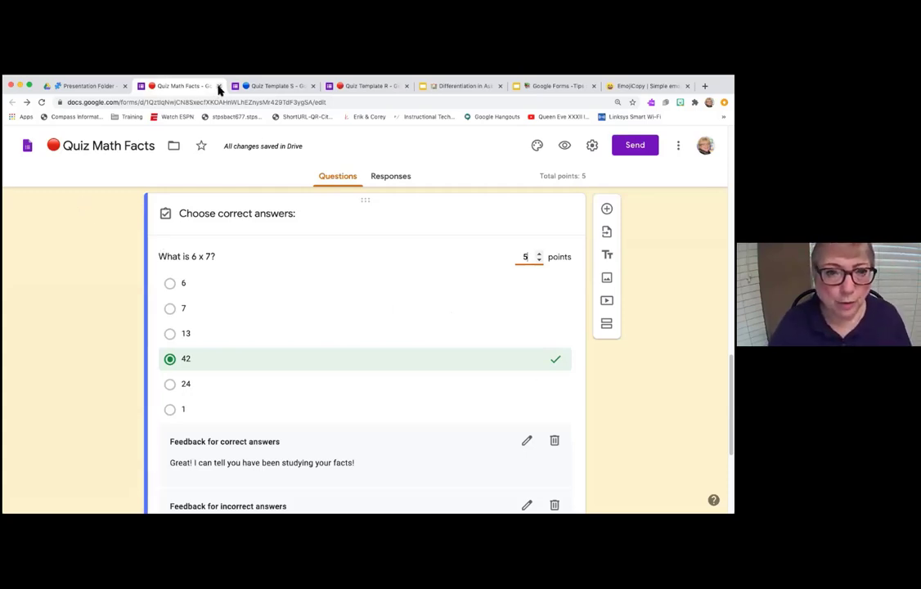
click(218, 87)
click(219, 86)
- Make a copy of Quiz Template S in the Presentation Folder
click(218, 86)
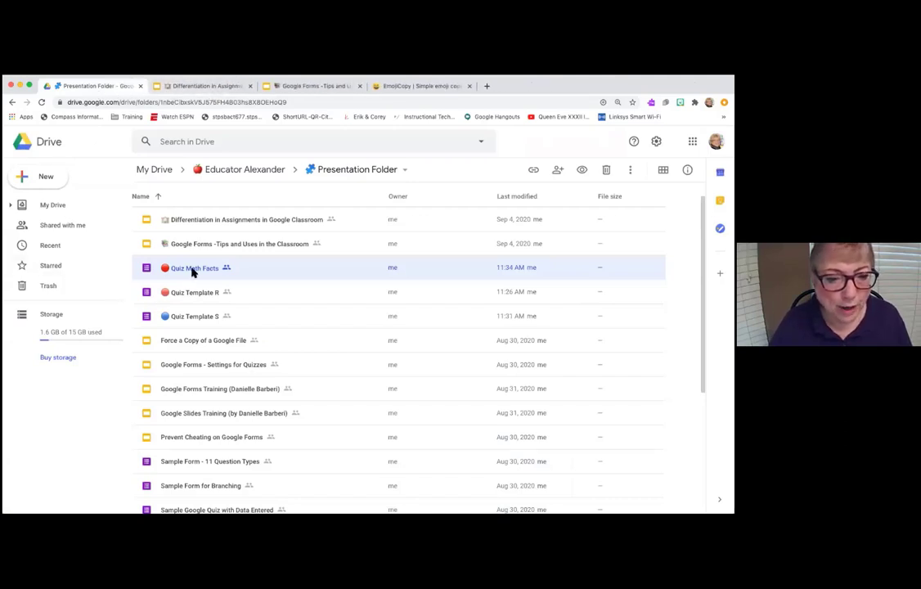
right_click(191, 318)
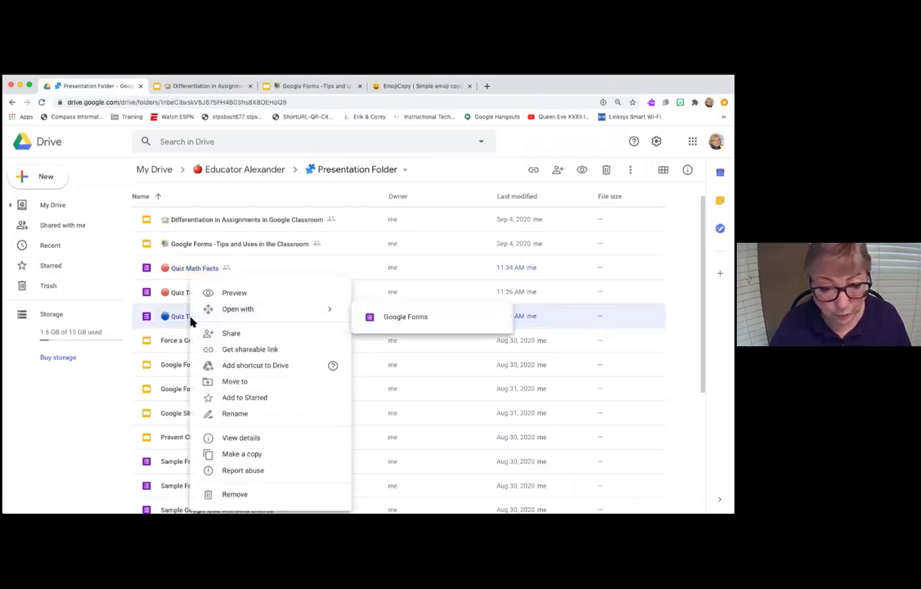
click(244, 455)
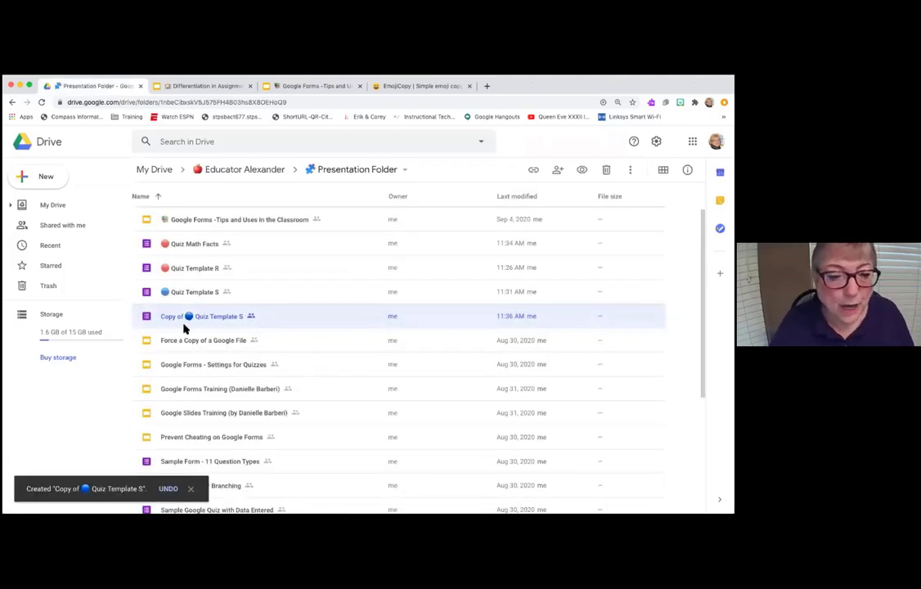
- Rename the copy to 'Quiz Math Facts'
right_click(195, 316)
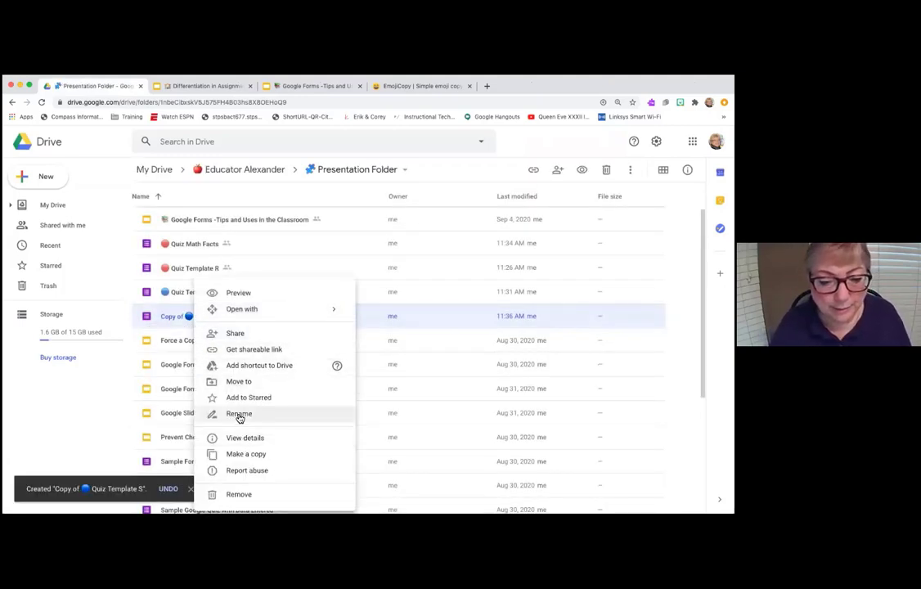
click(238, 413)
click(311, 318)
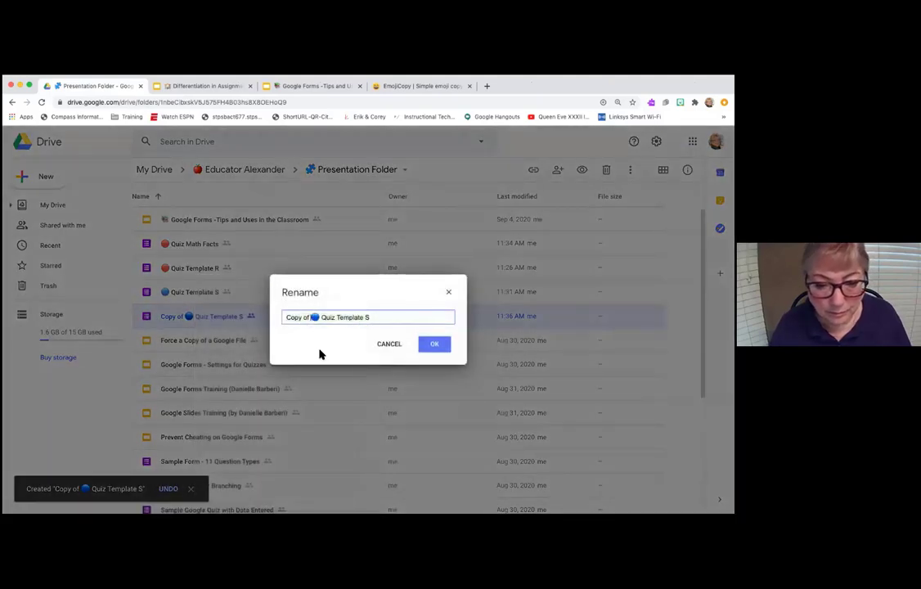
key(BackSpace)
key(BackSpace)
key(BackSpace)
key(BackSpace)
key(BackSpace)
key(BackSpace)
key(BackSpace)
key(BackSpace)
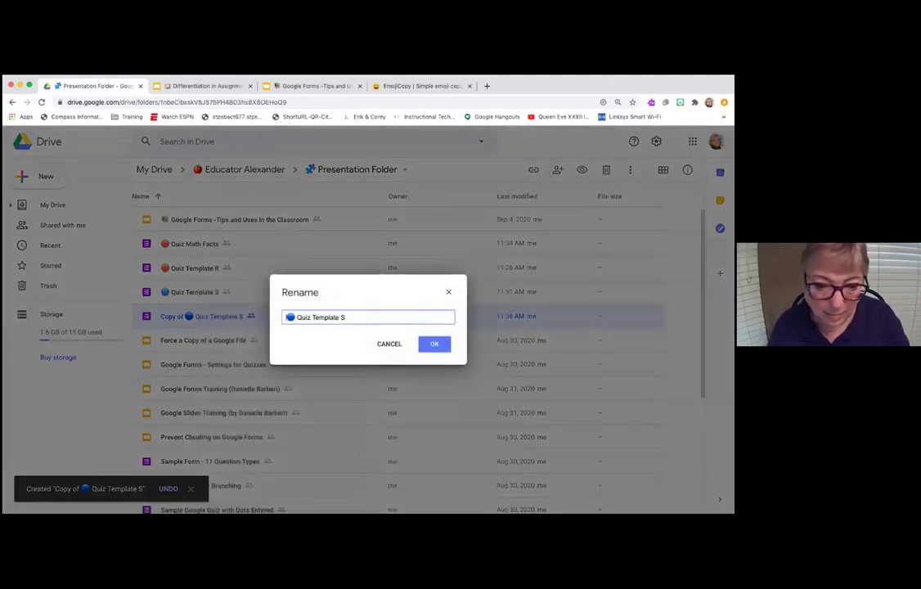
drag(311, 318, 349, 321)
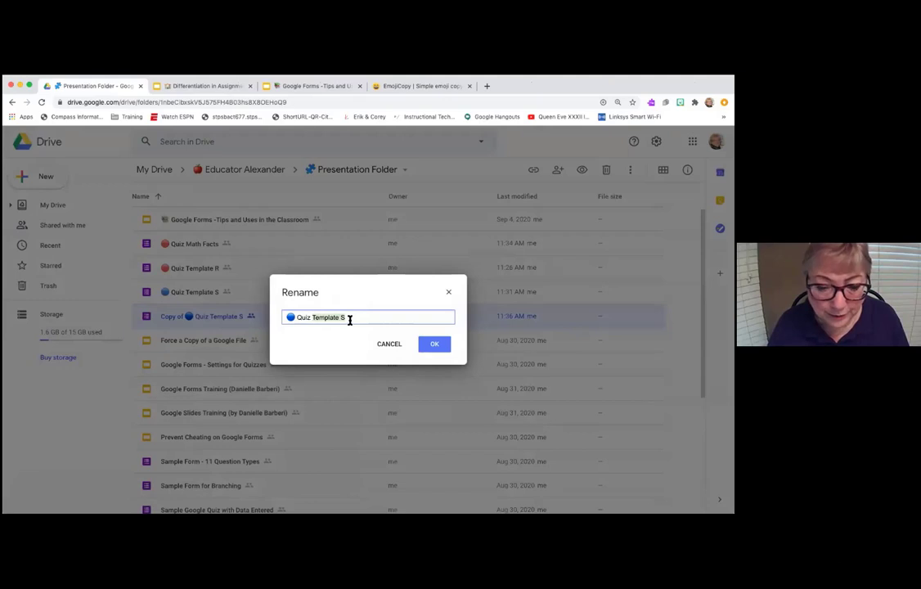
text(Math Facts)
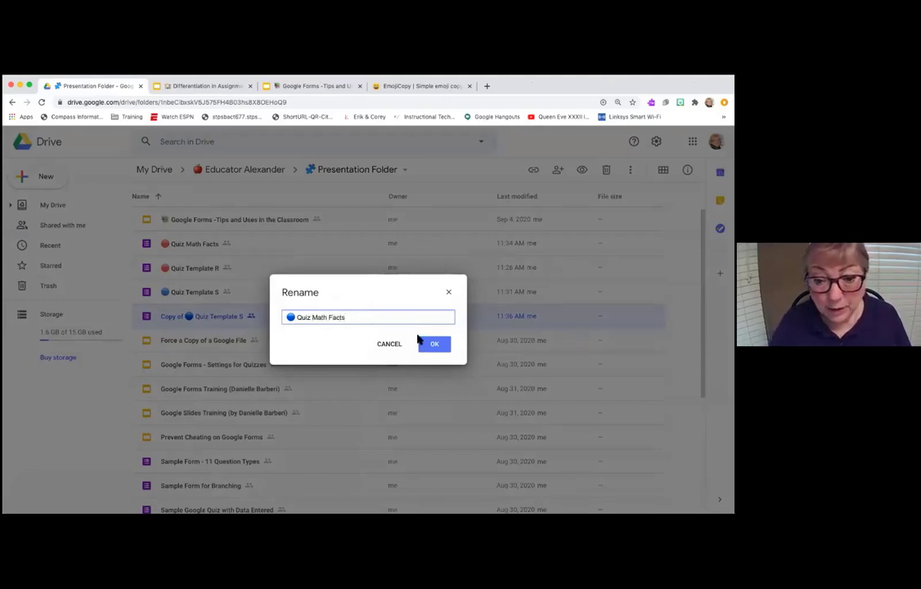
click(440, 350)
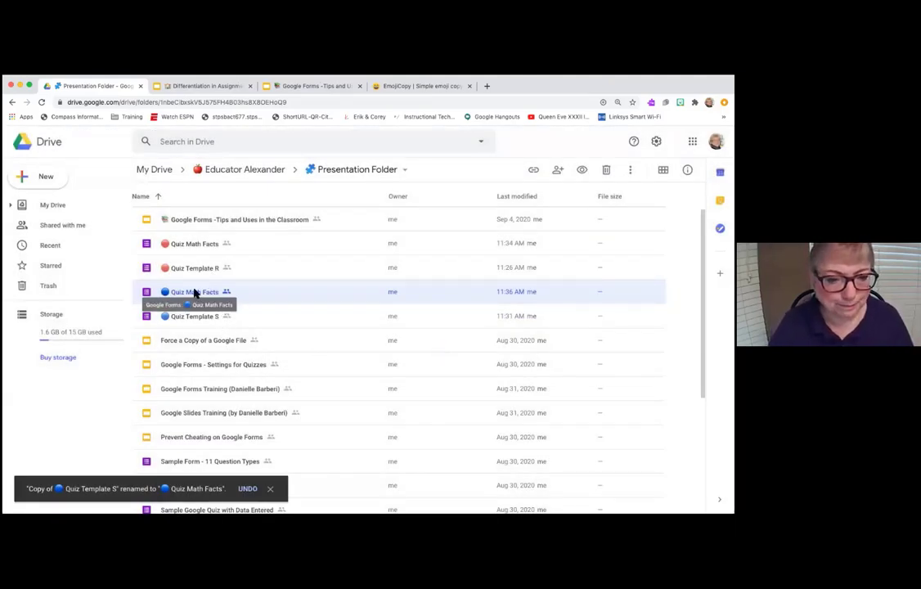
- Open the Quiz Math Facts copy and change its form title from Template S to Math Facts
double_click(196, 292)
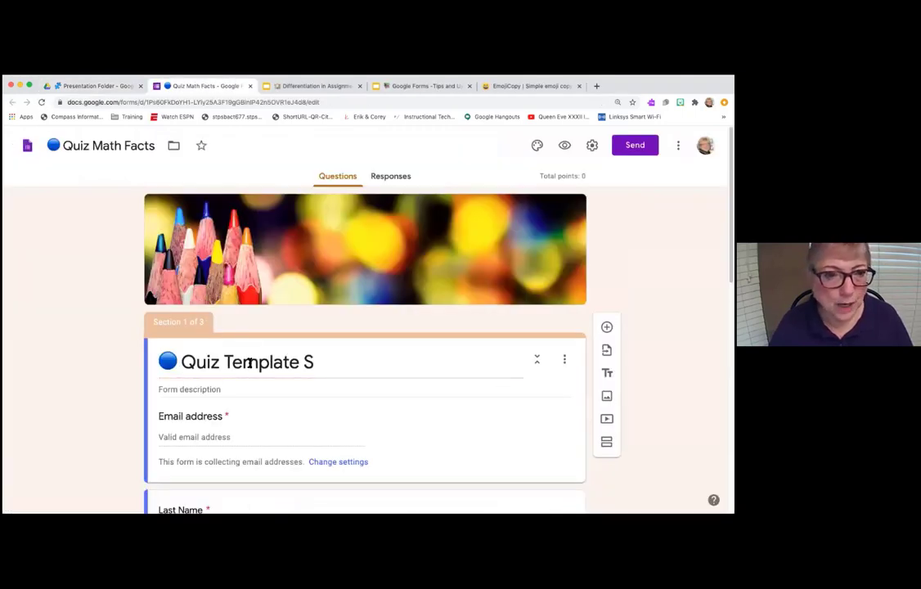
triple_click(230, 367)
click(191, 361)
drag(224, 361, 340, 350)
text(Math Facts)
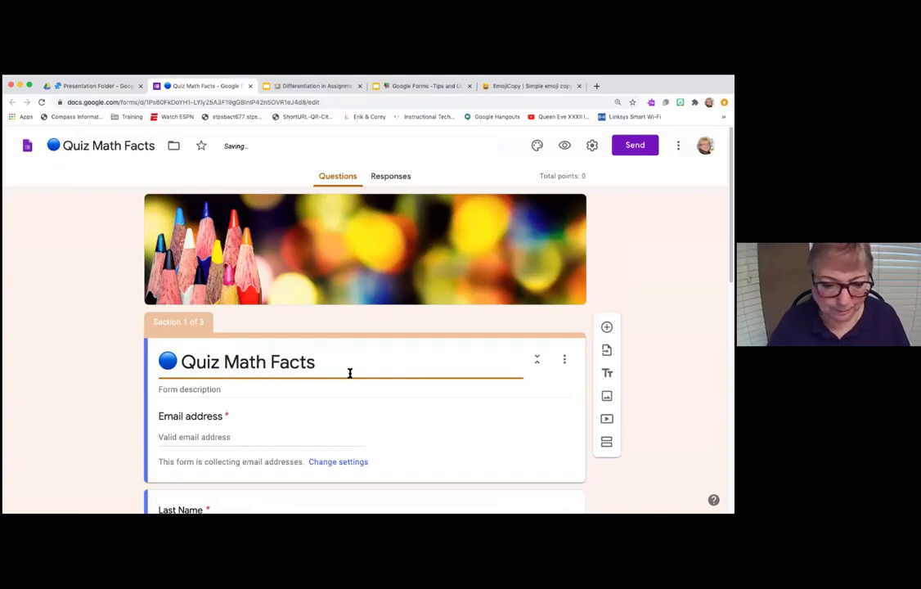
- Scroll down to section 3 and select its title text
scroll(350, 372, down, 10)
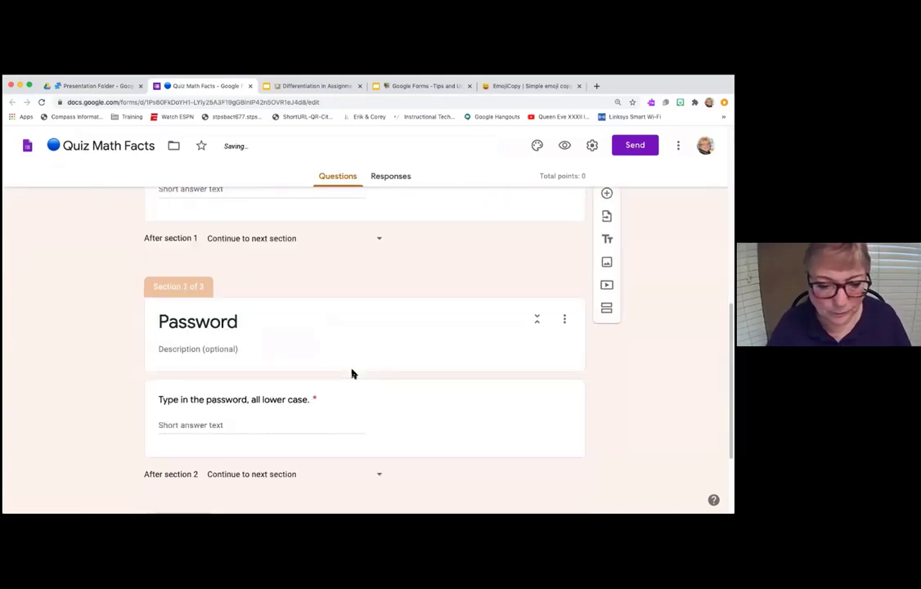
scroll(353, 372, up, 3)
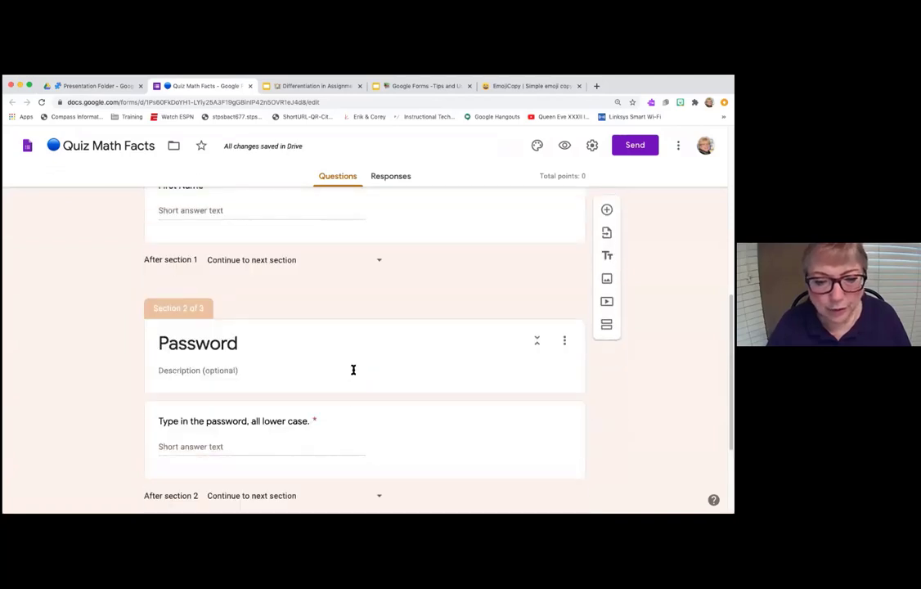
scroll(353, 372, down, 3)
scroll(393, 255, up, 1)
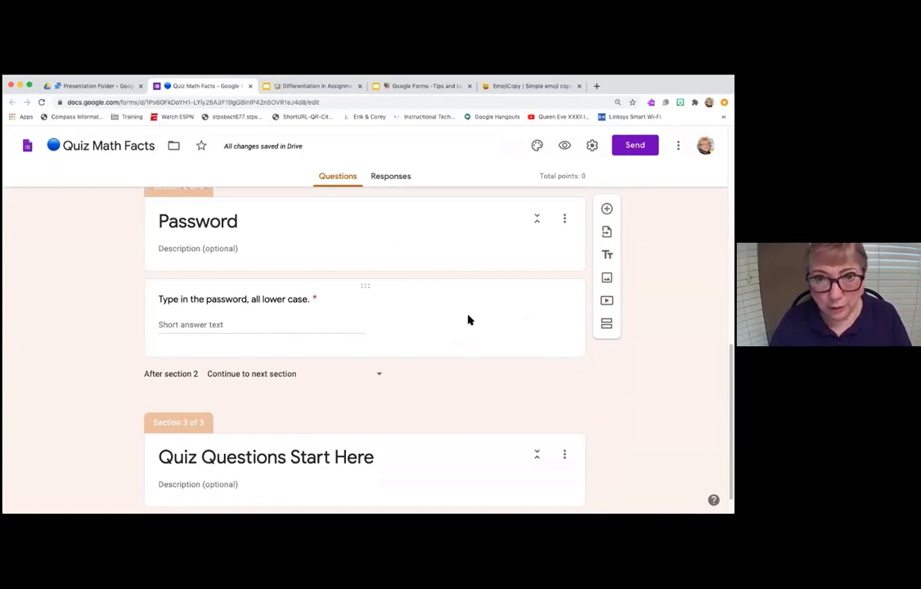
scroll(462, 327, down, 1)
triple_click(453, 440)
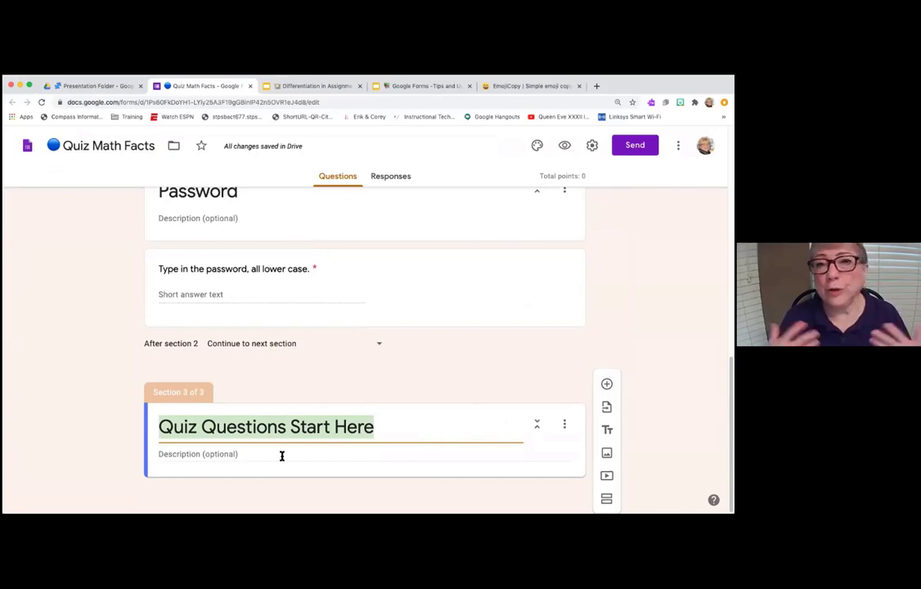
- Add the question 'What is 2 + 3?' to section 3 with choices 2 and 3
click(606, 384)
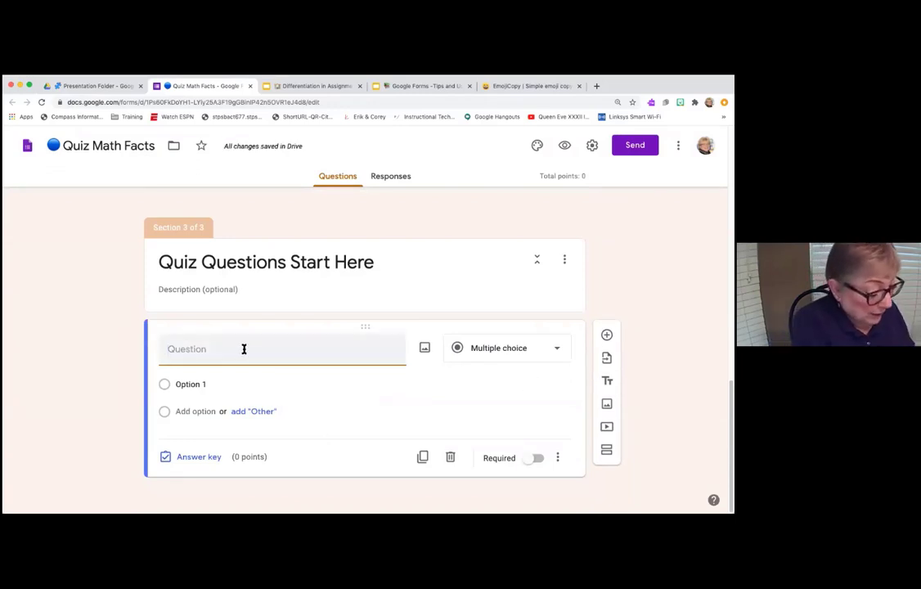
text(What)
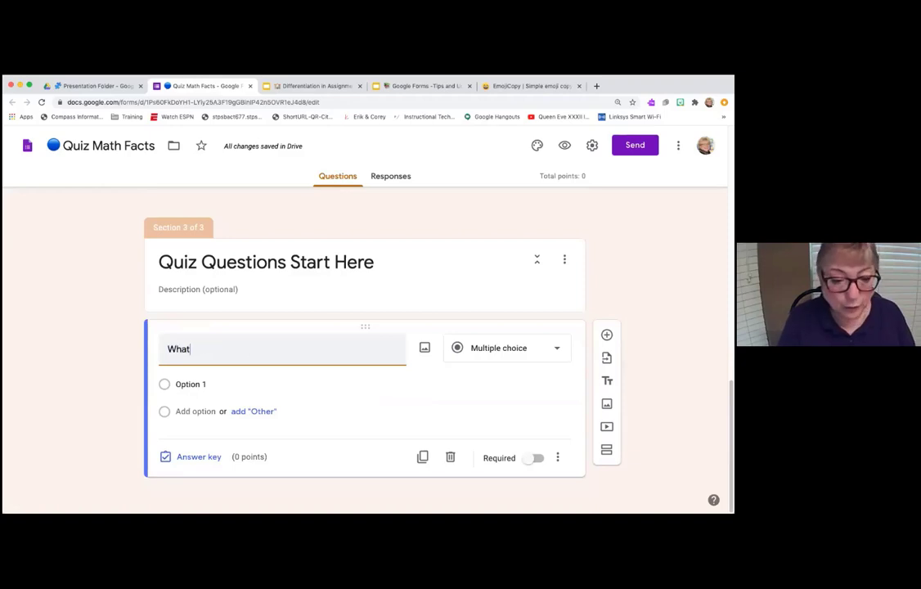
text( is 2)
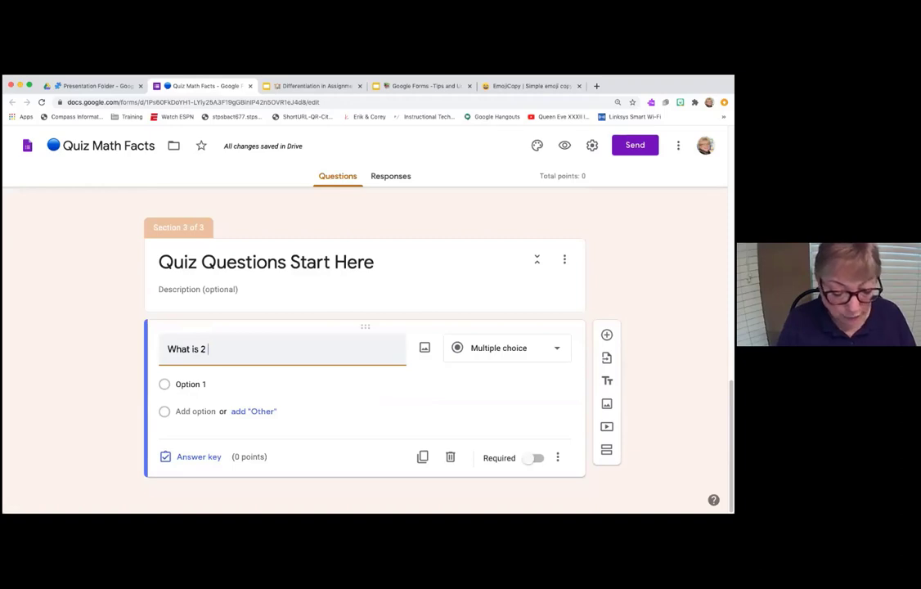
text( x )
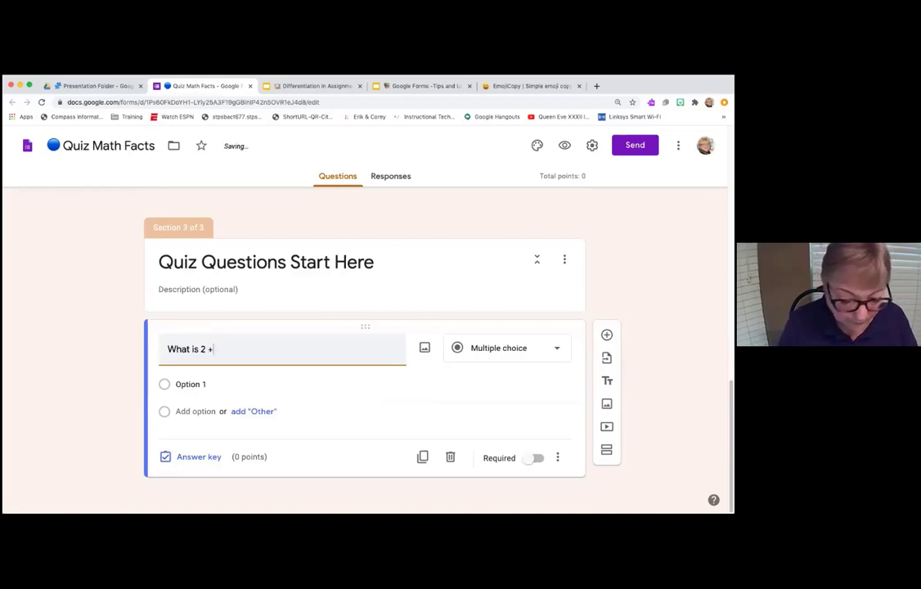
text(3?)
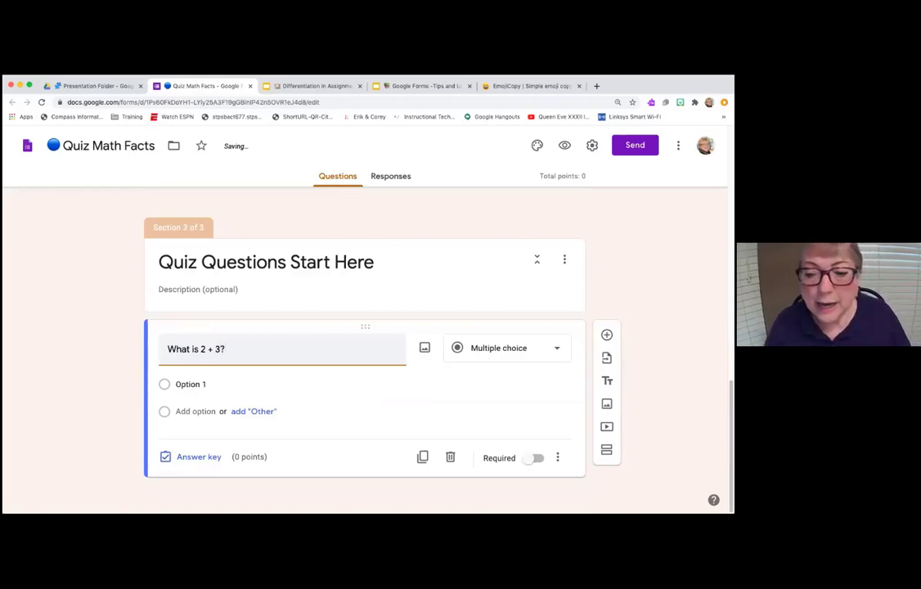
click(242, 397)
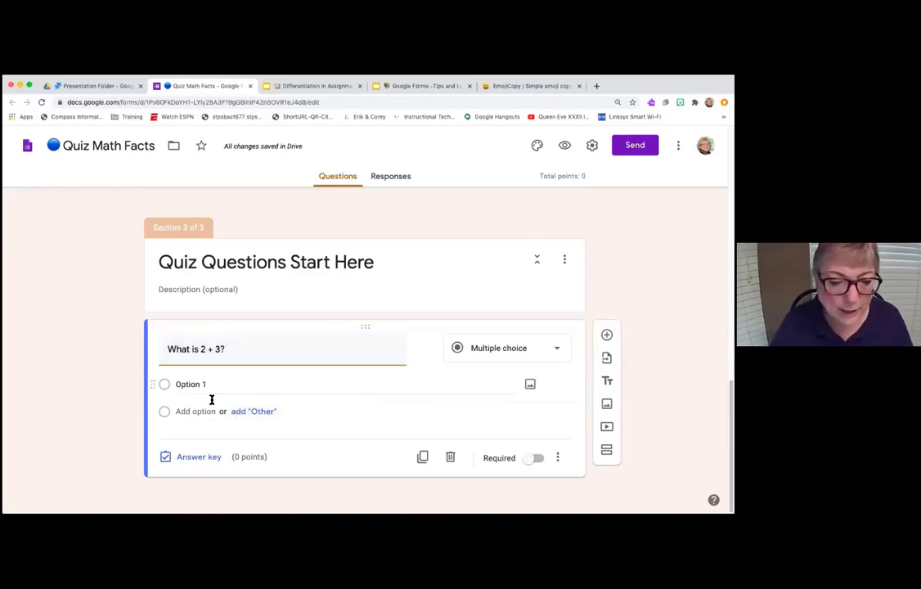
text(2)
click(188, 410)
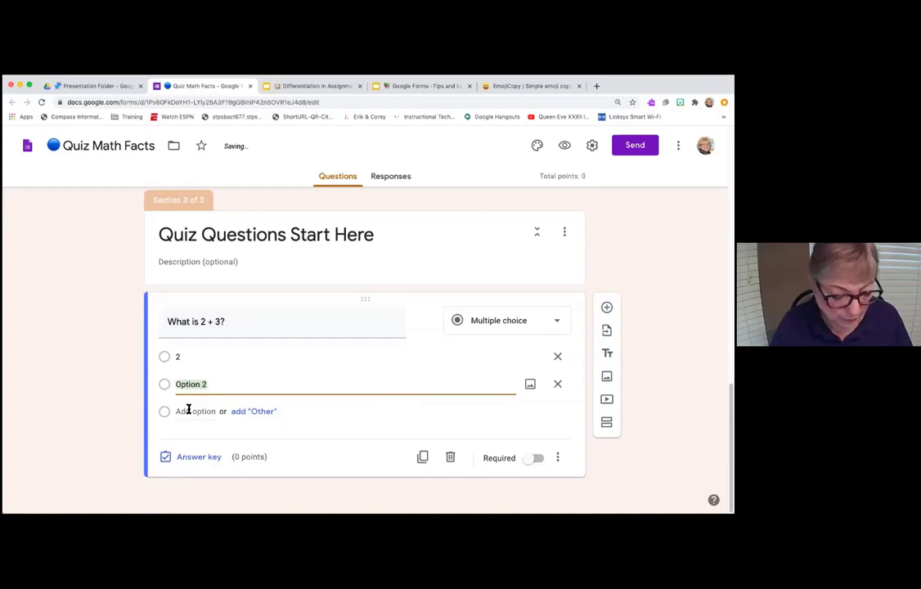
text(3)
- Add the remaining answer choices 5, 6 and 10
click(188, 410)
text(5)
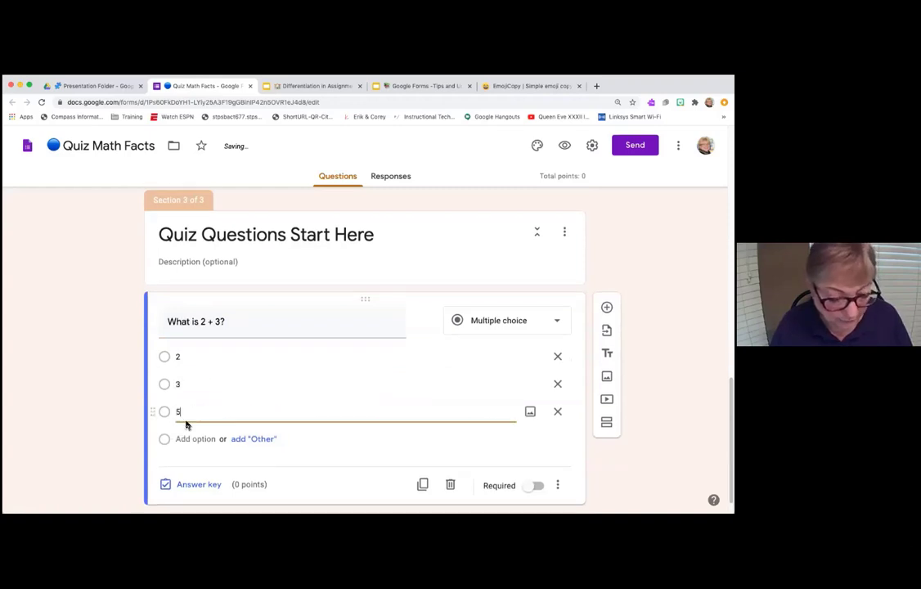
click(185, 438)
text(6)
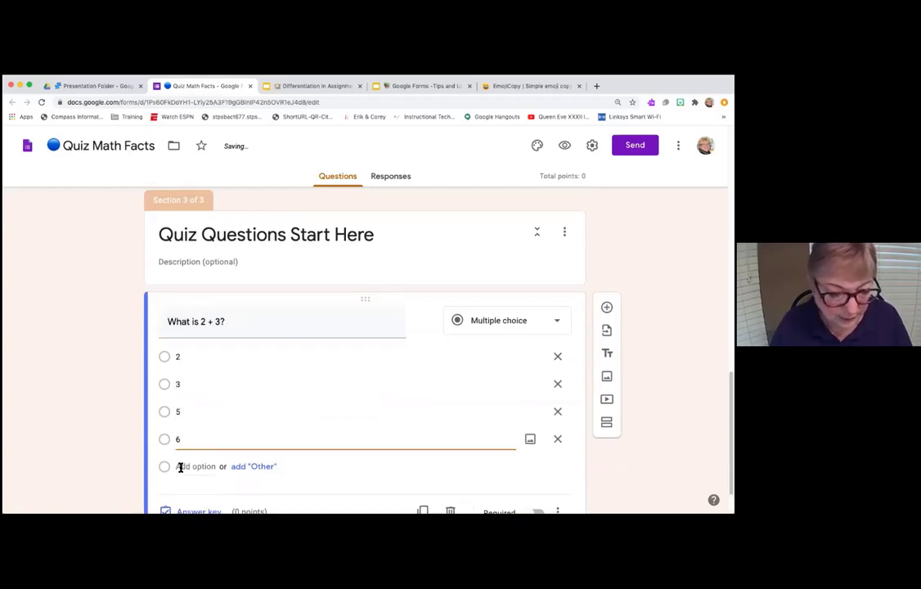
click(181, 465)
text(10)
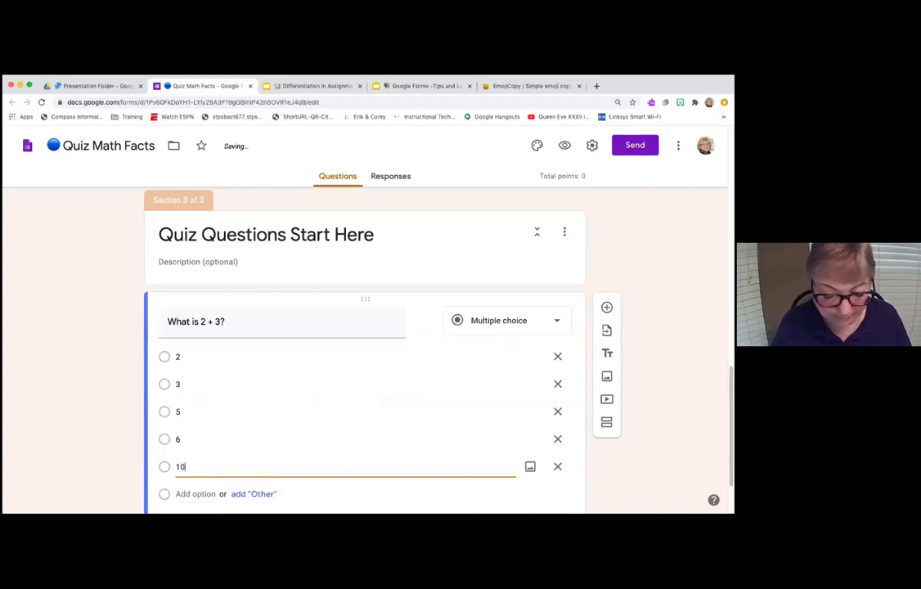
scroll(253, 487, down, 2)
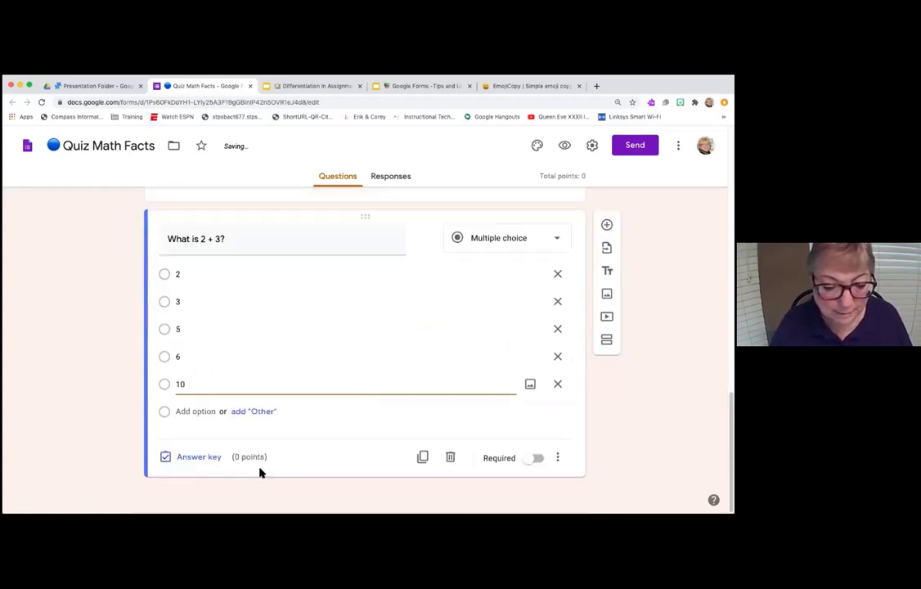
- In the answer key, set the question to 5 points and mark 5 as correct
click(194, 458)
click(540, 270)
click(540, 270)
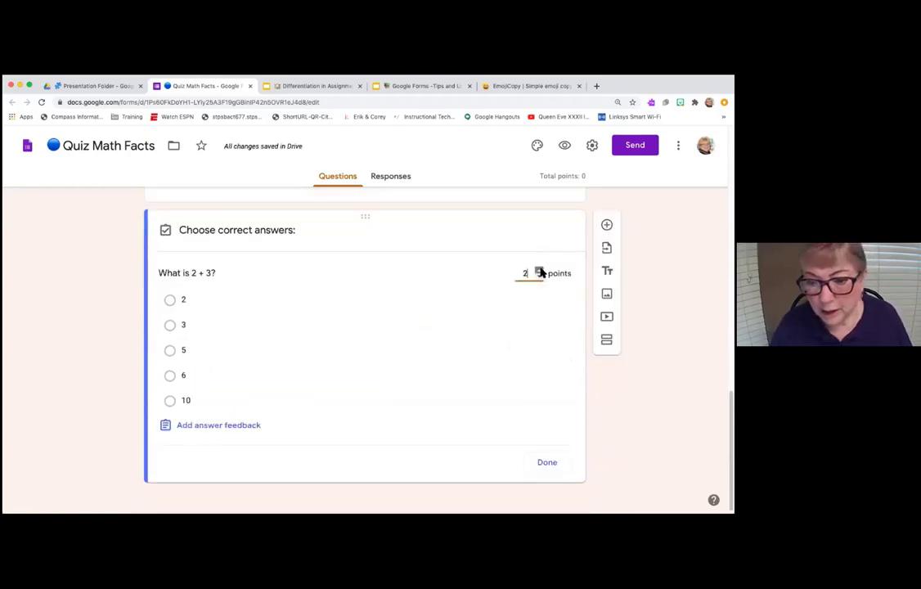
click(540, 270)
click(539, 270)
click(540, 270)
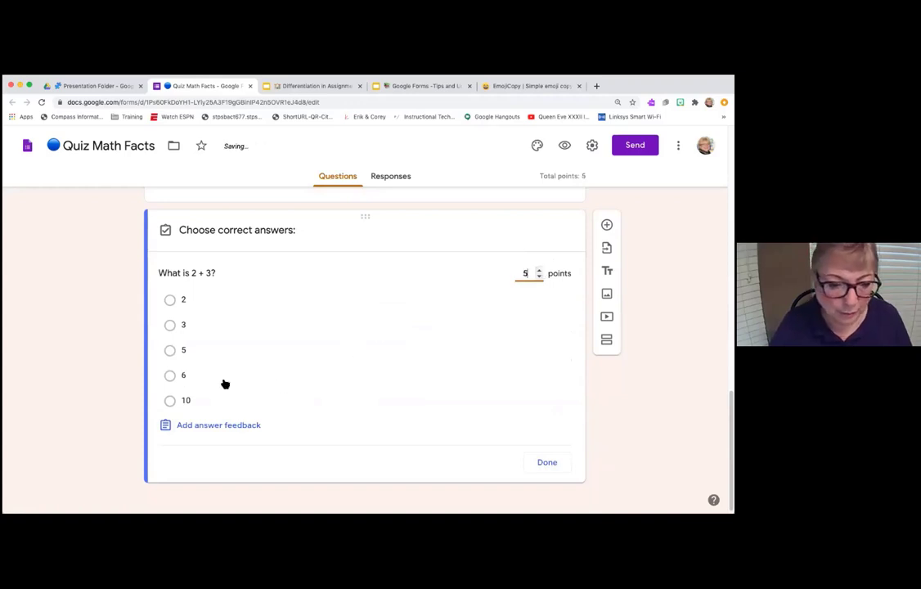
click(170, 350)
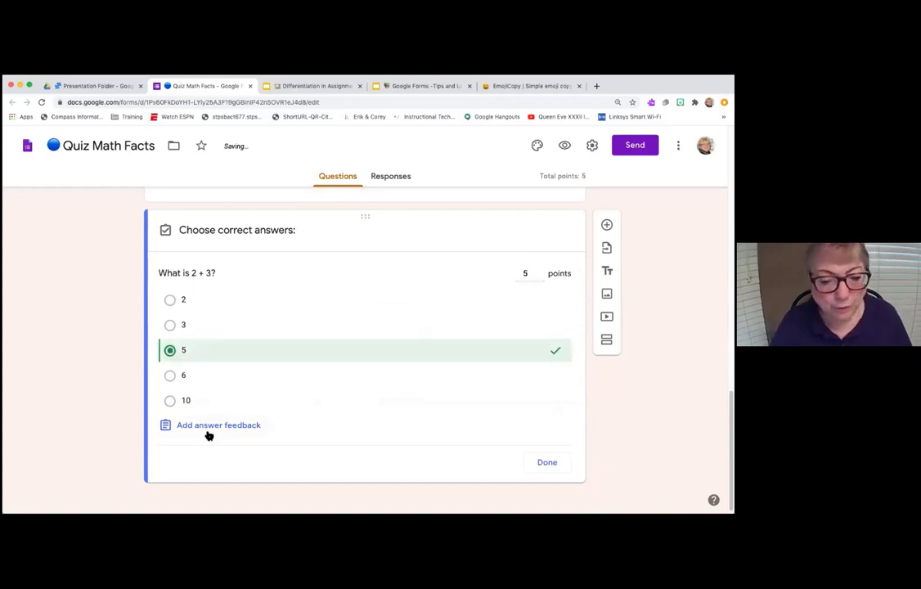
- Attach the first 'addition facts' YouTube video as feedback for incorrect answers
click(208, 427)
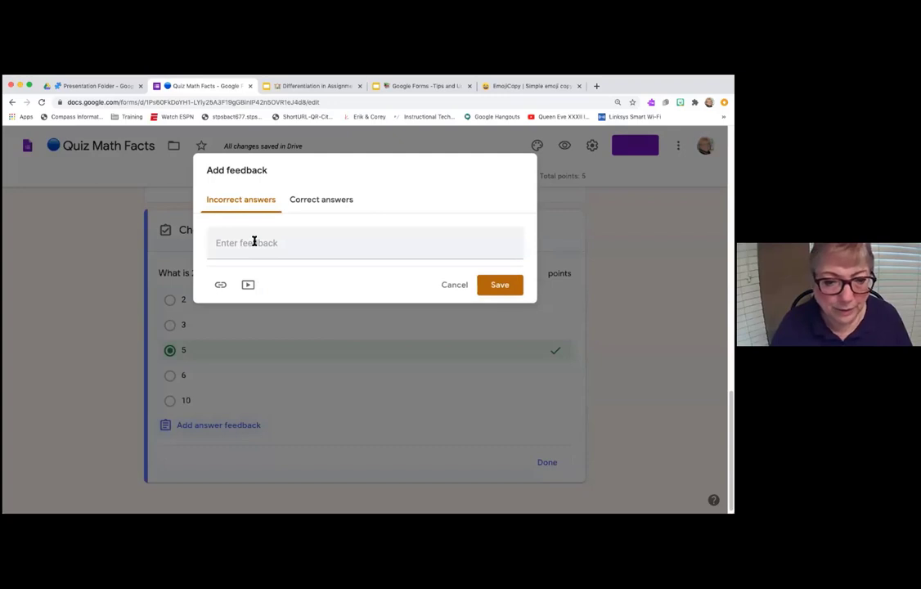
click(248, 285)
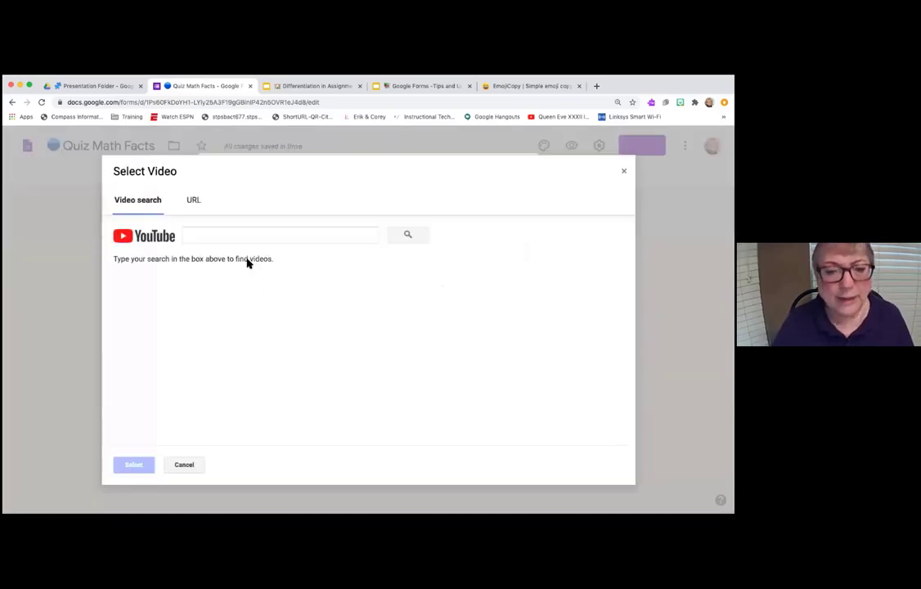
click(232, 241)
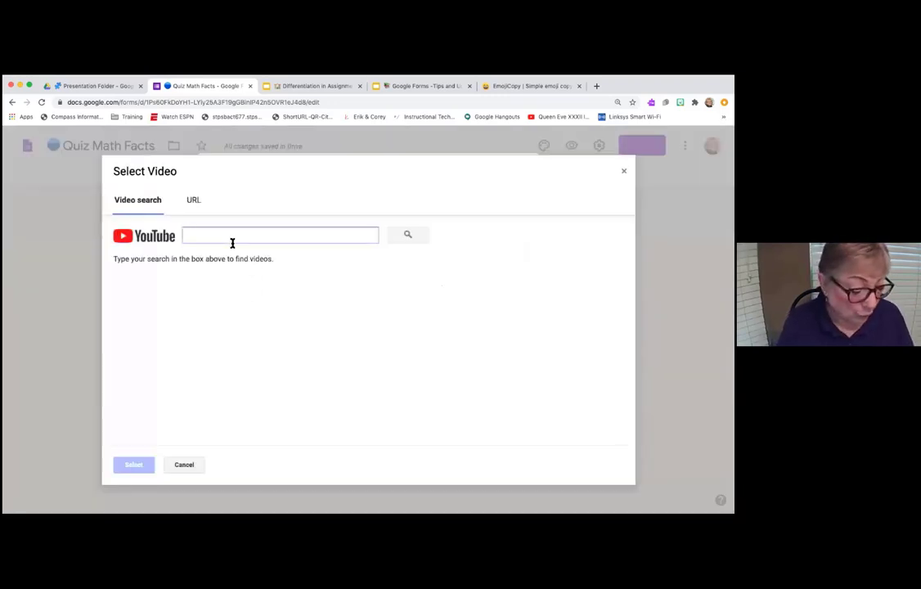
text(additio)
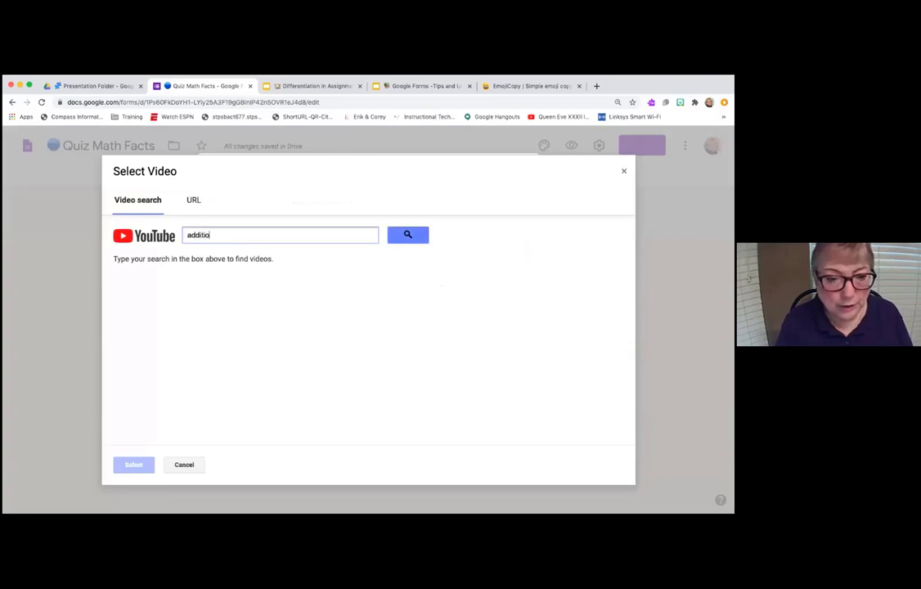
text(n facts)
key(Return)
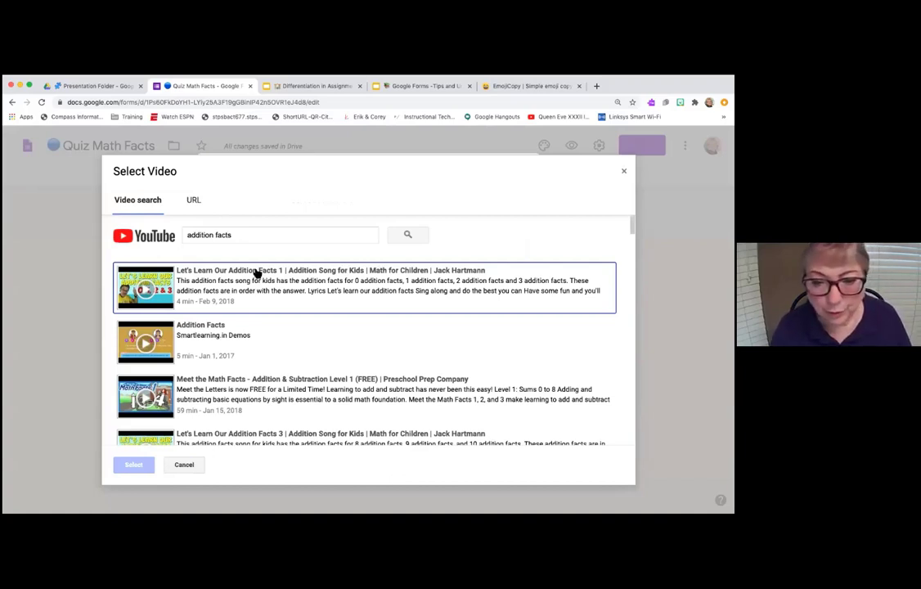
click(138, 288)
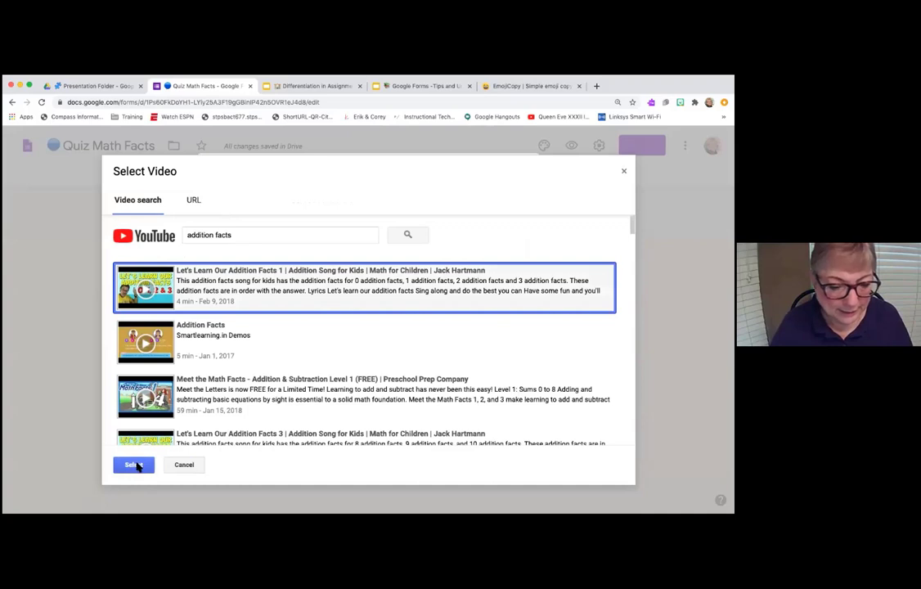
click(134, 465)
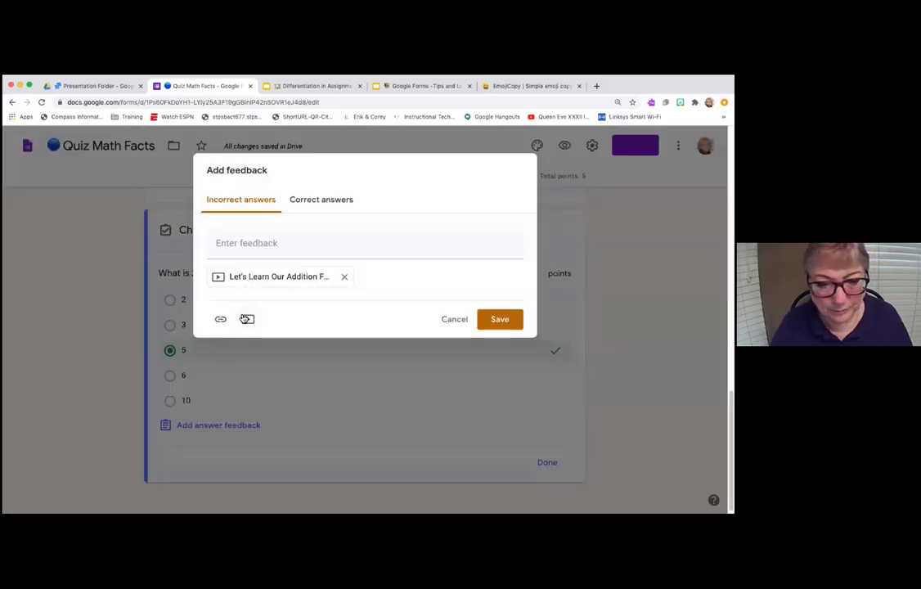
- Add 'Great! You are doing wonderful' as correct-answer feedback and save both feedbacks
click(315, 206)
click(289, 245)
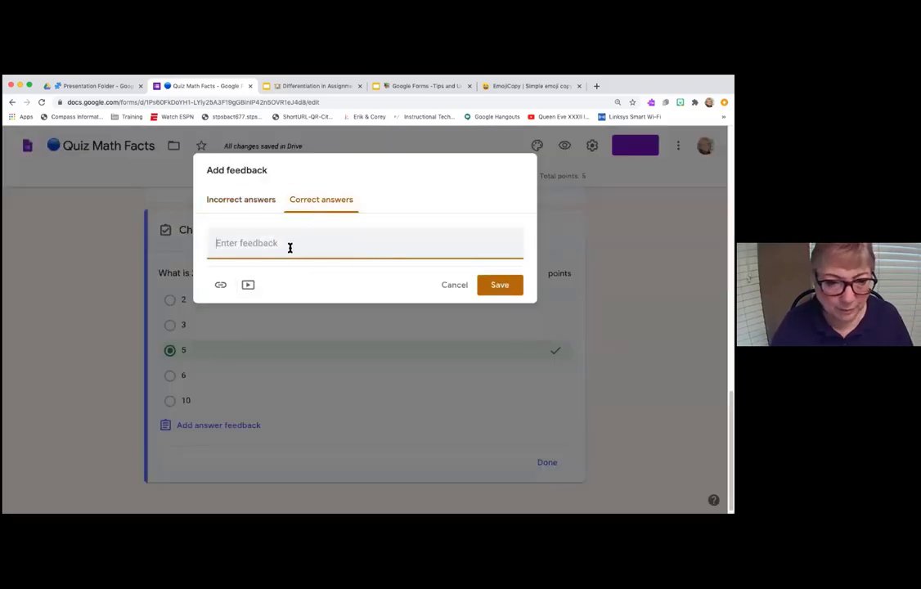
text(G)
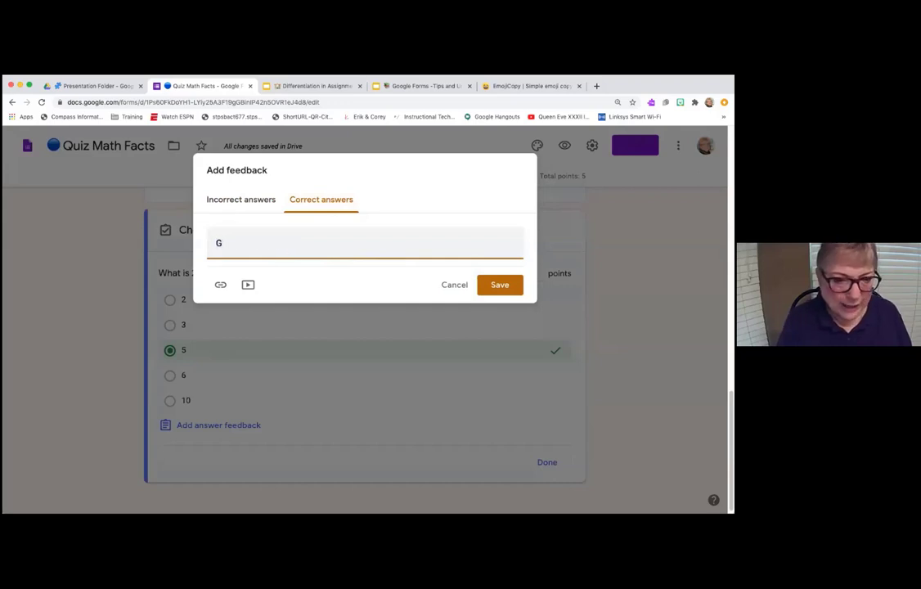
text(reat)
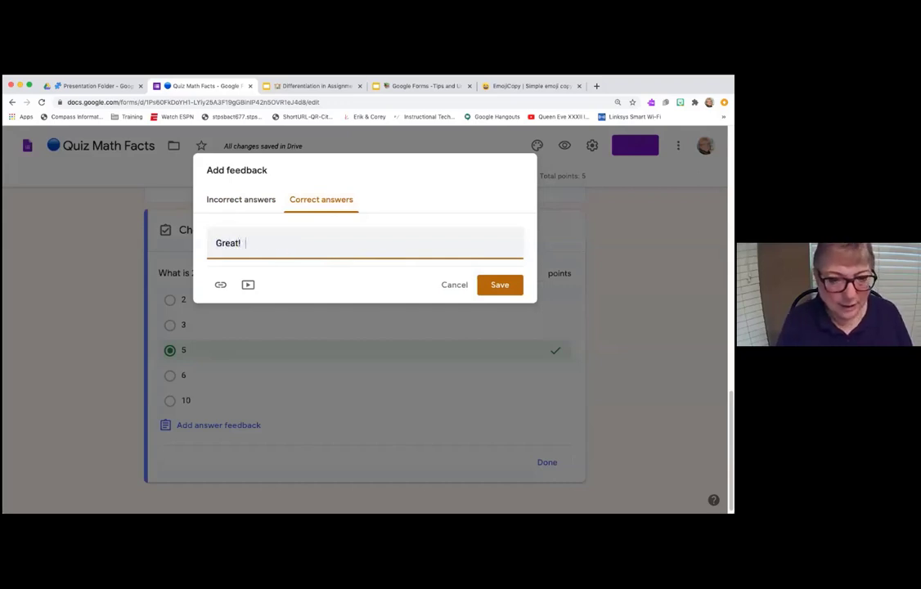
text(!  You are )
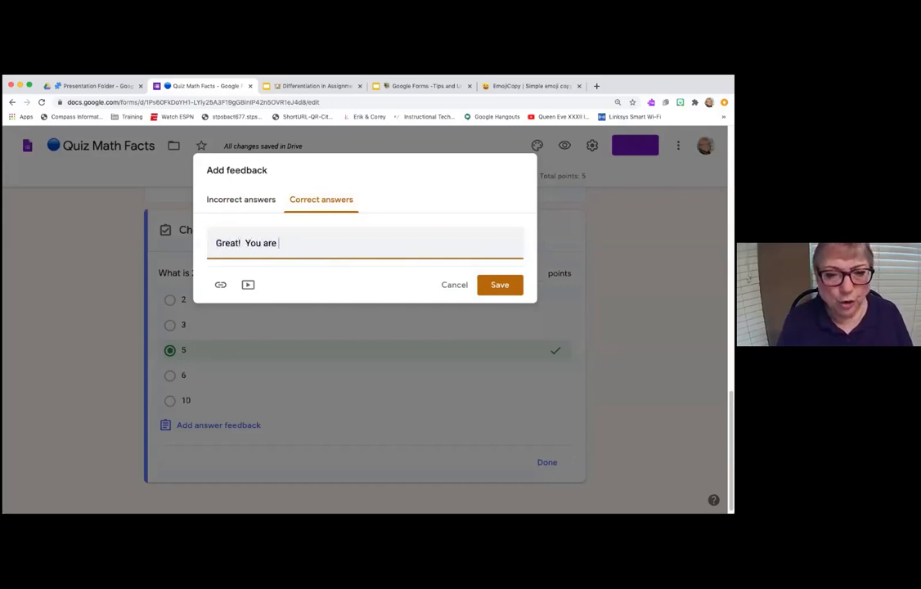
text(doing wonderful)
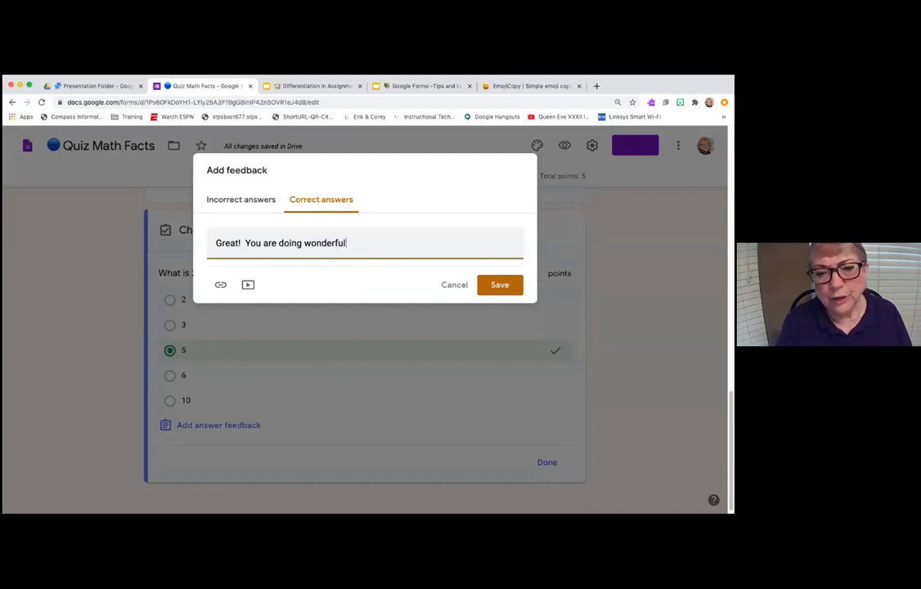
click(488, 285)
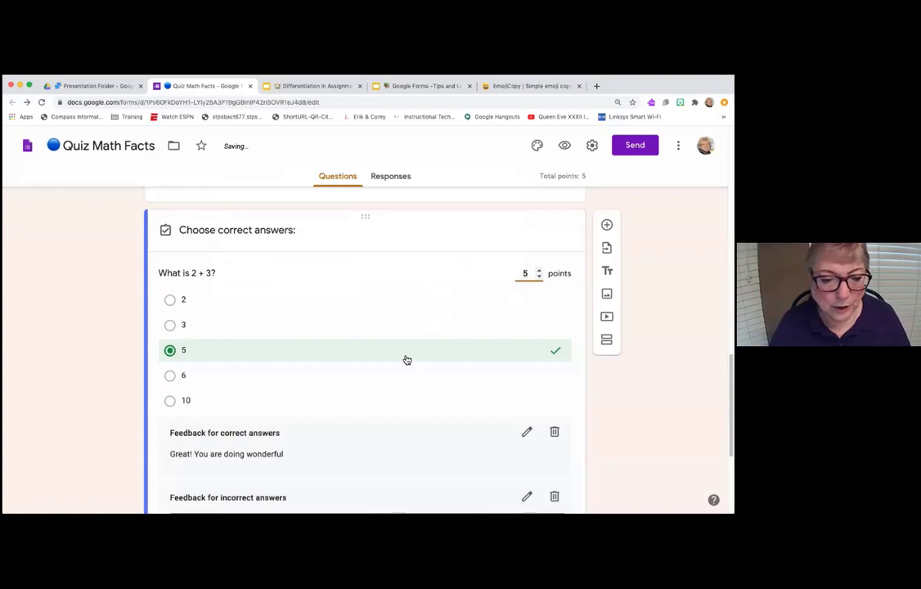
- Review the saved feedback, then close the EmojiCopy and Quiz Math Facts tabs
scroll(344, 368, down, 1)
scroll(278, 387, down, 1)
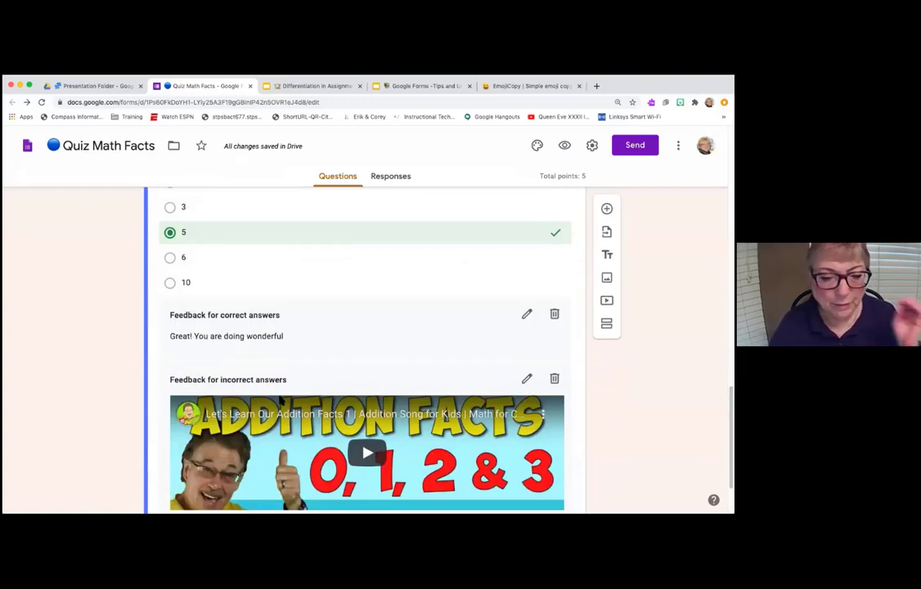
scroll(283, 391, down, 1)
scroll(291, 400, up, 2)
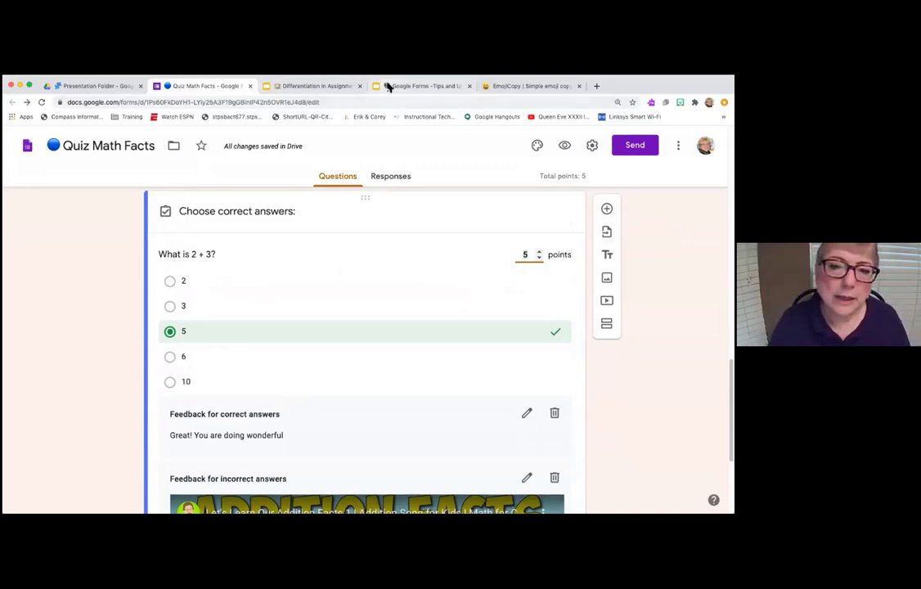
click(579, 86)
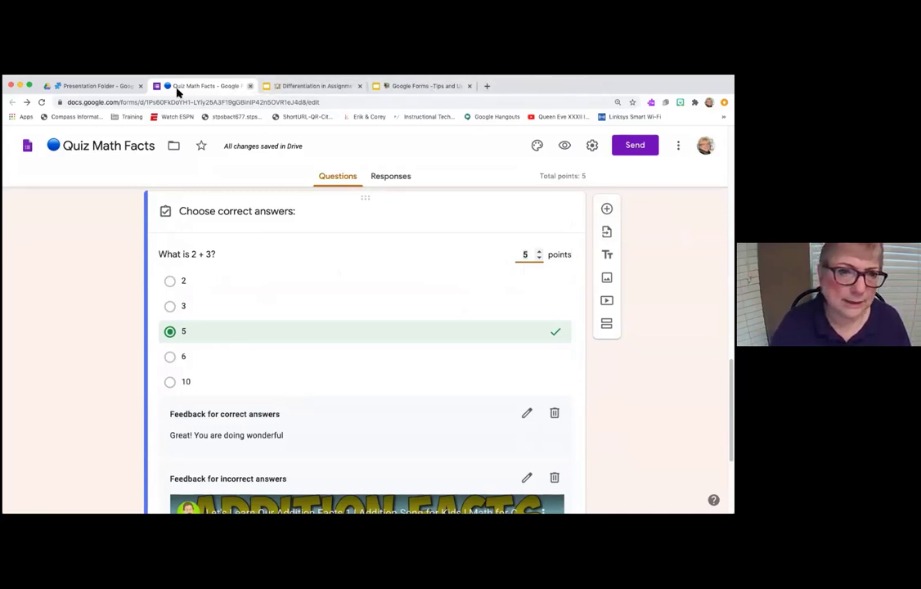
click(250, 86)
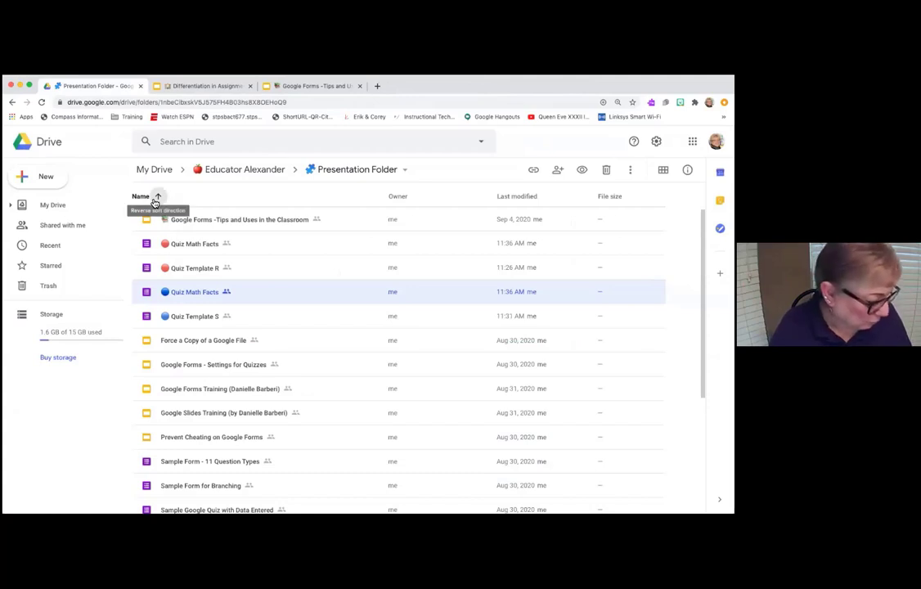
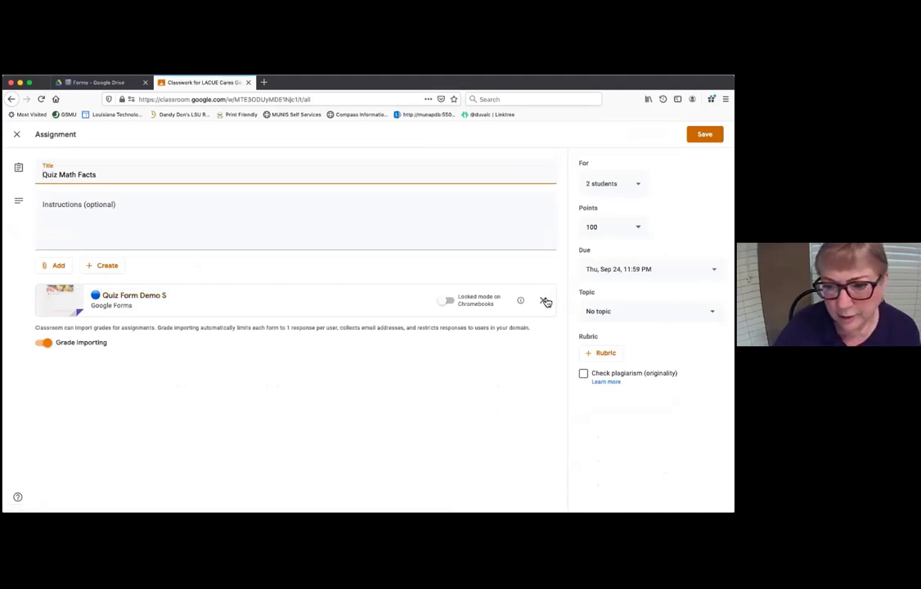
- Back in Classwork, delete the top Quiz Math Facts assignment and then the remaining one
click(16, 134)
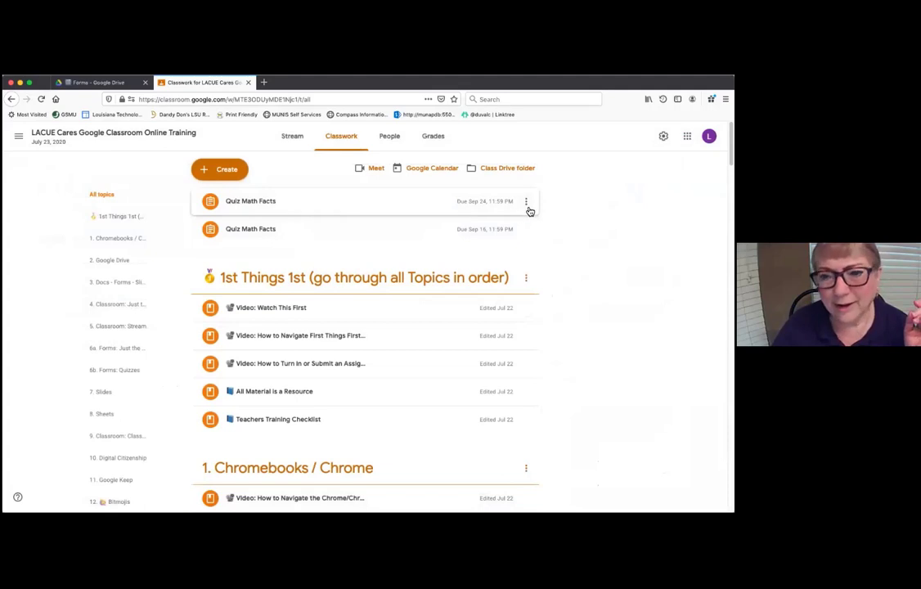
click(526, 202)
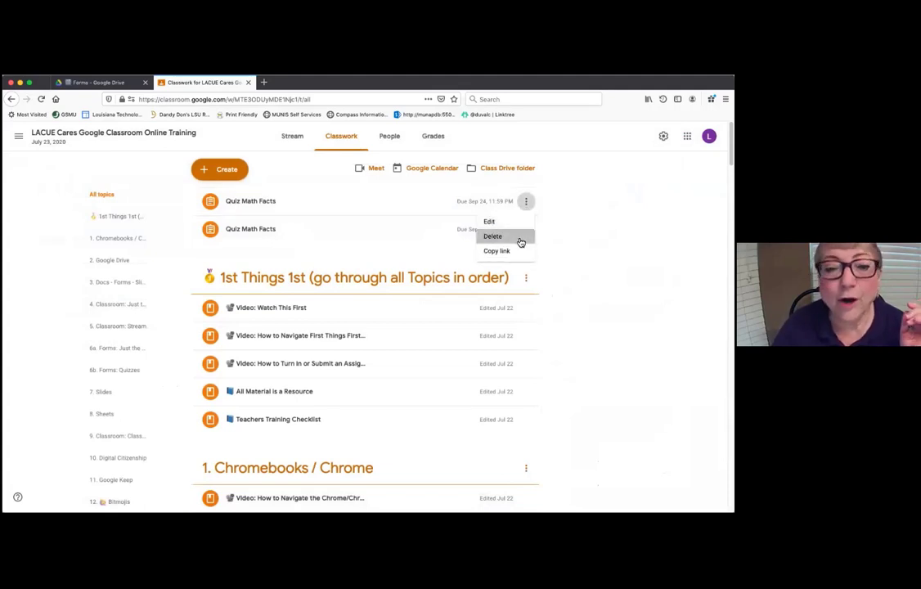
click(520, 243)
click(422, 340)
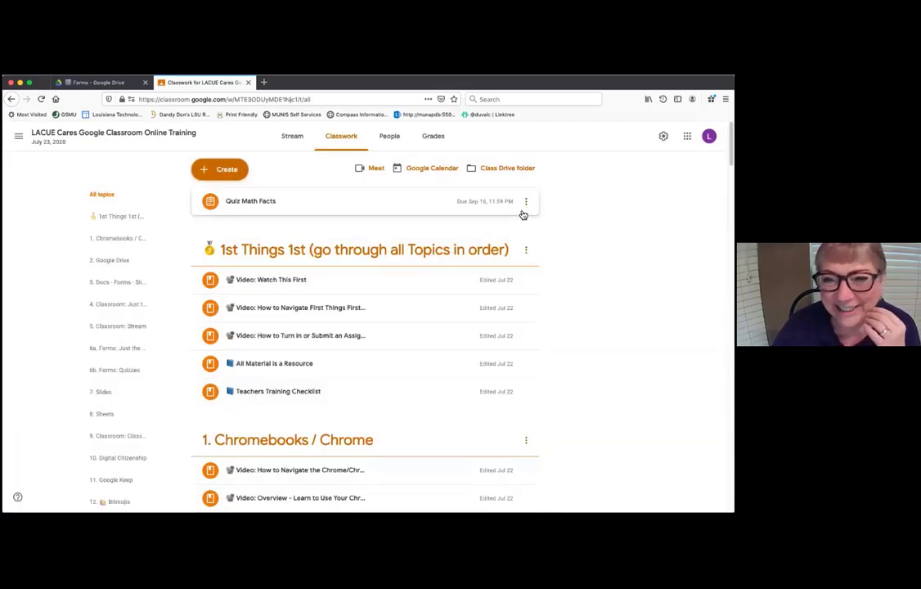
click(526, 203)
click(505, 242)
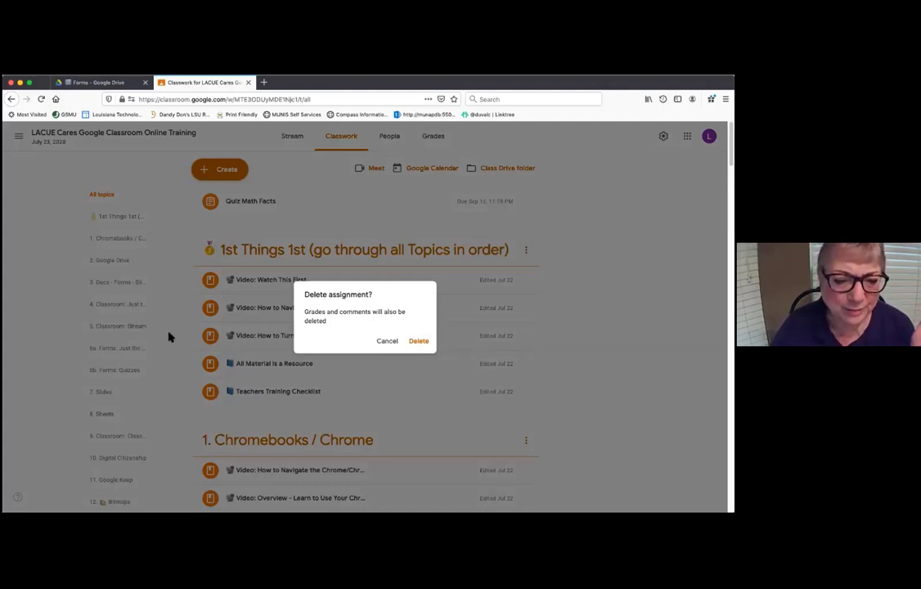
click(420, 347)
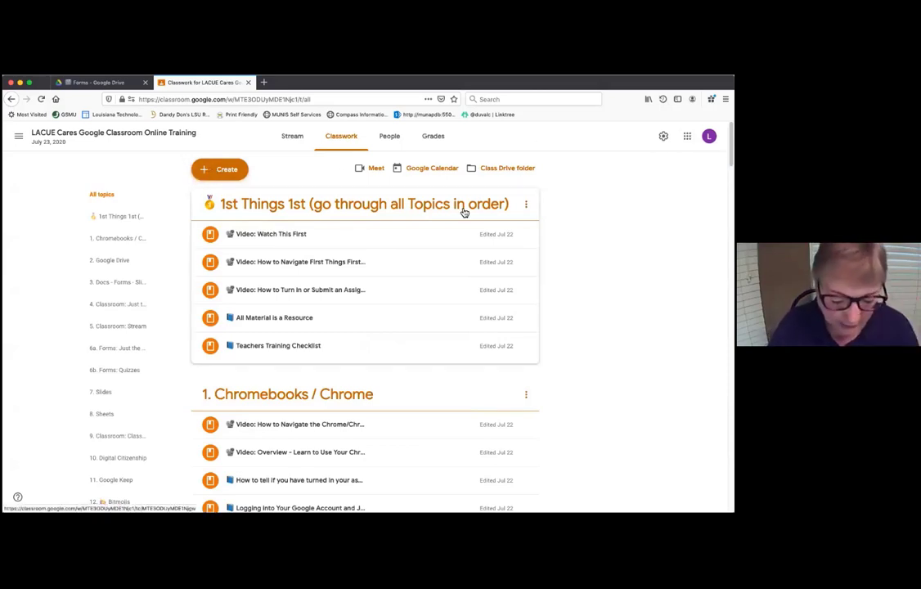
- Create a new assignment and insert yesterday's Quiz Math Facts form from Google Drive
click(219, 171)
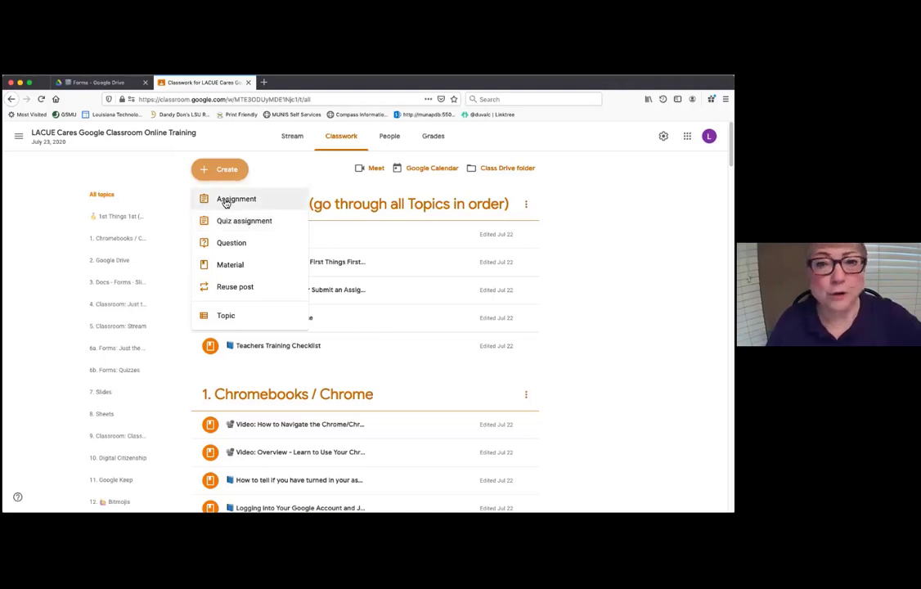
click(226, 201)
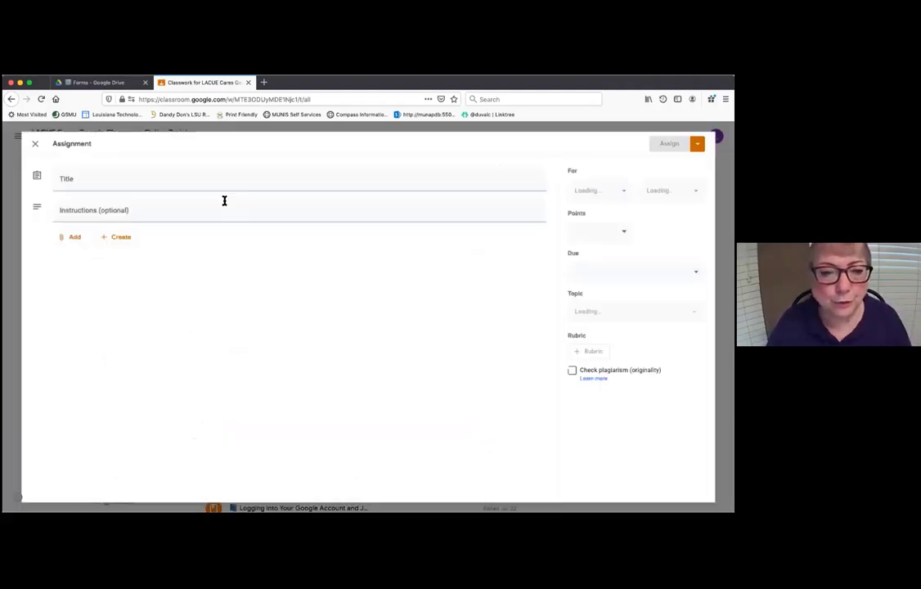
click(58, 265)
click(64, 291)
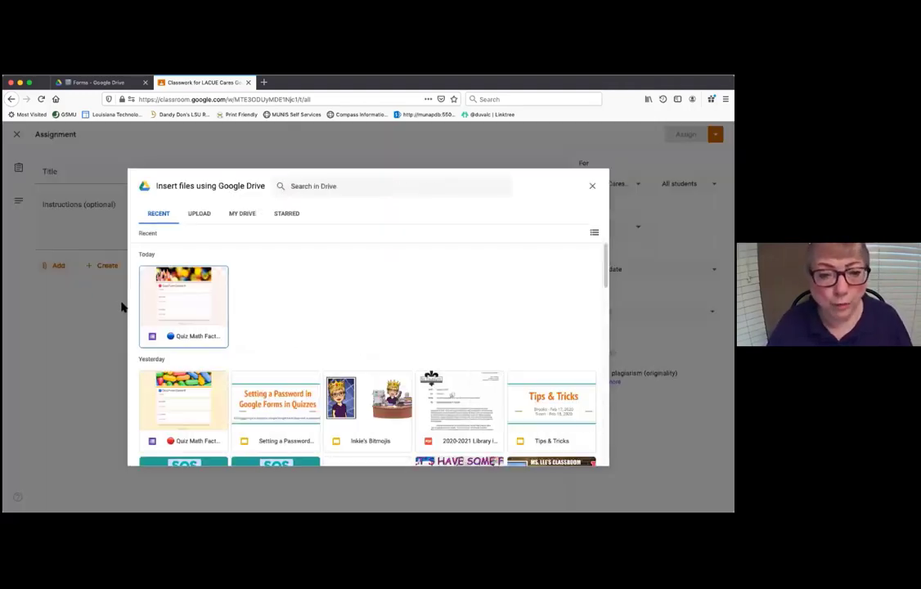
click(184, 417)
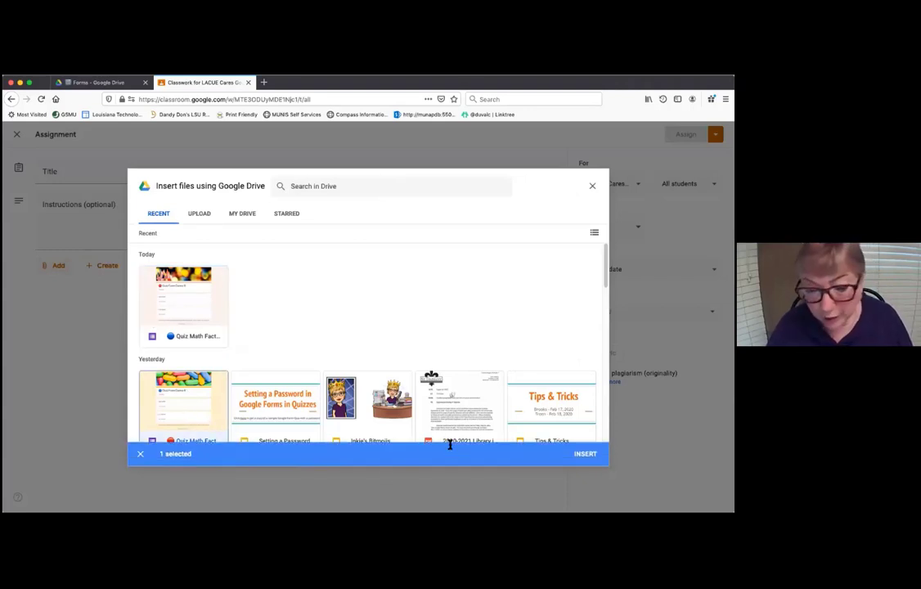
click(587, 454)
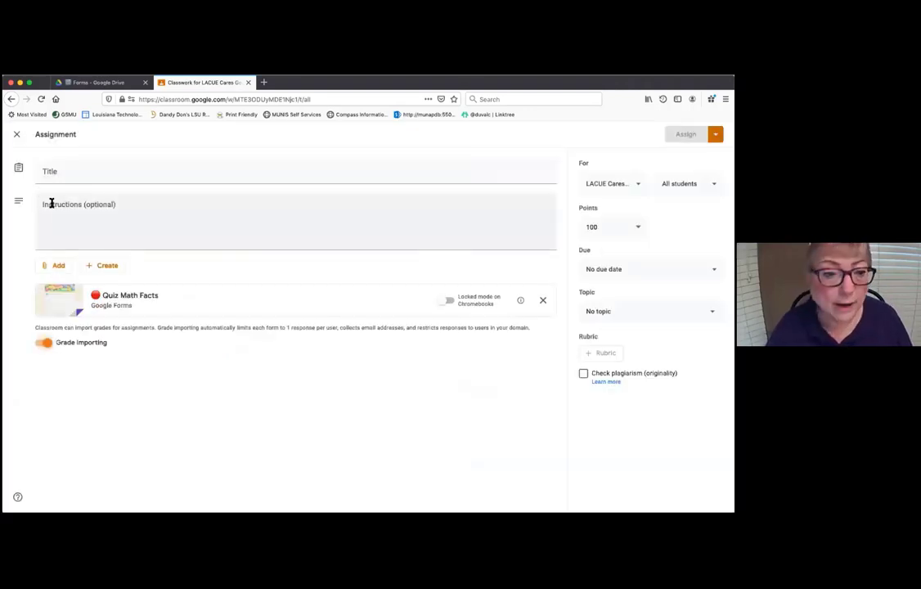
- Title the assignment 'Quiz Math Facts' and assign it to four selected students, not All students
click(63, 175)
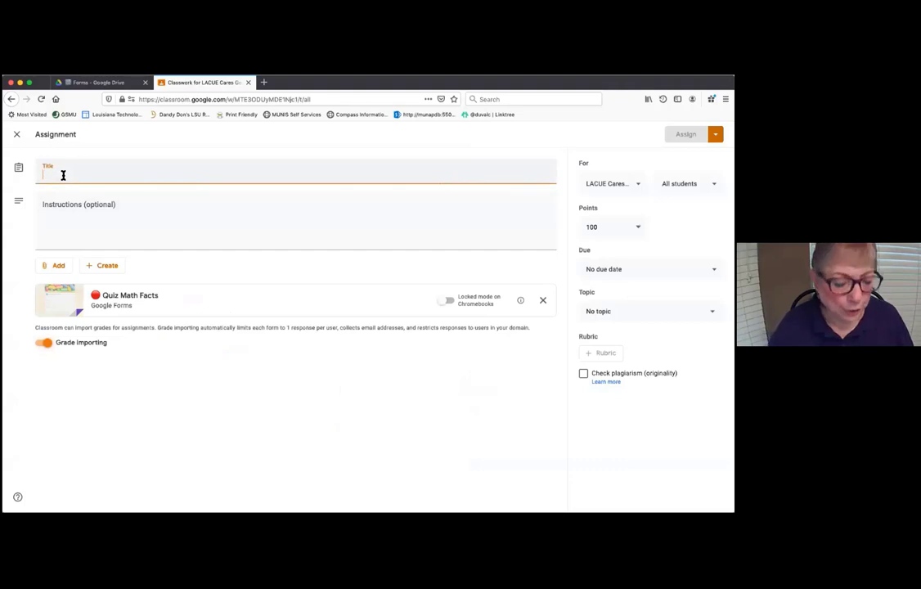
text(Quiz )
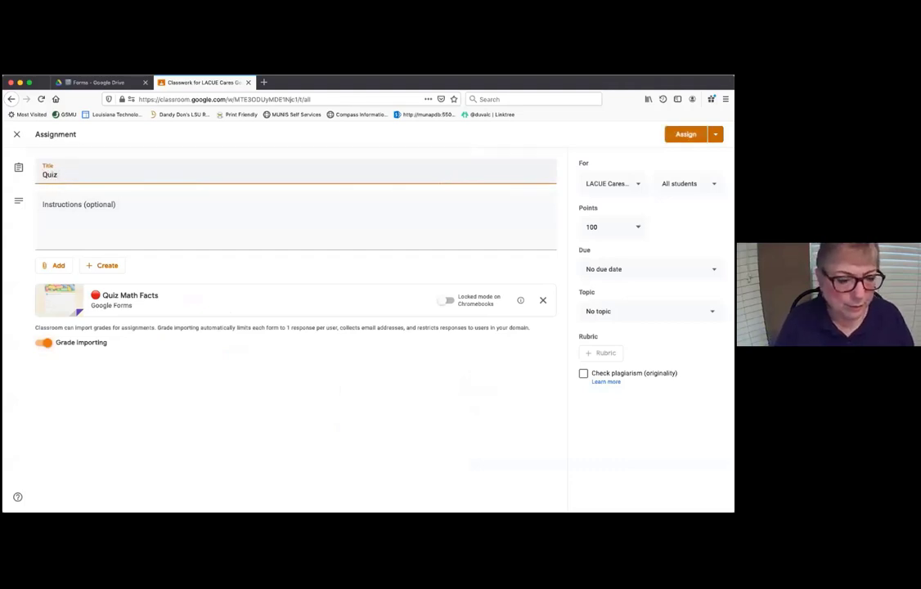
text(Math Facts)
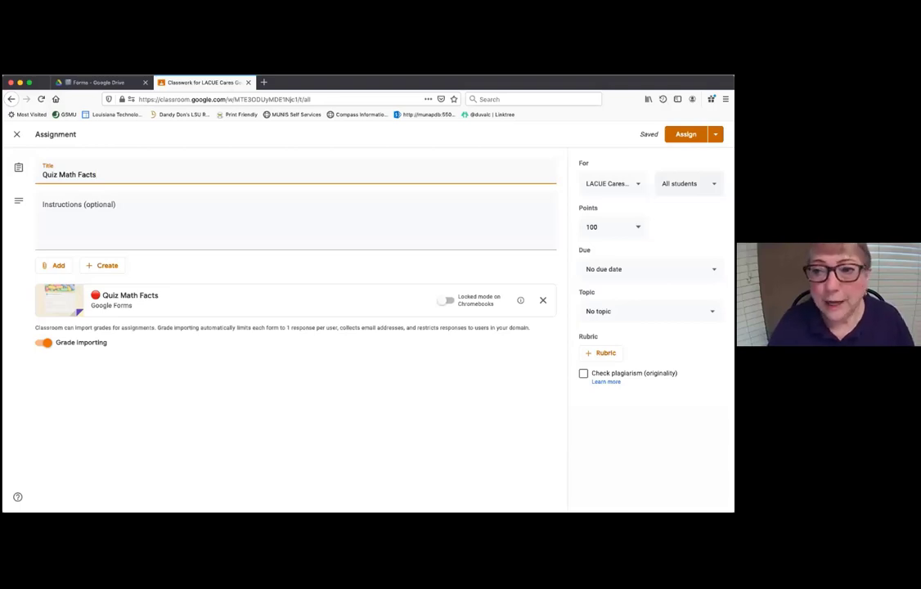
click(687, 183)
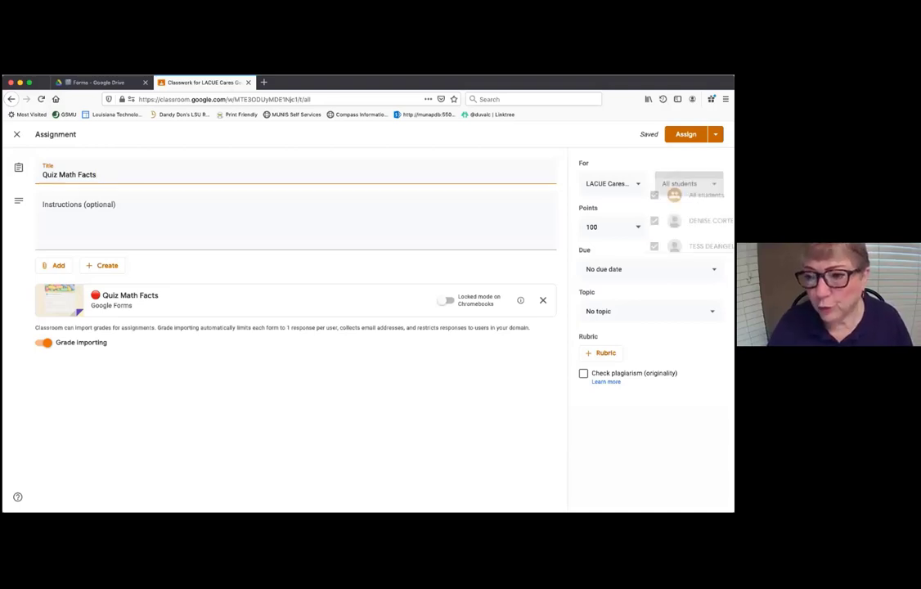
click(623, 213)
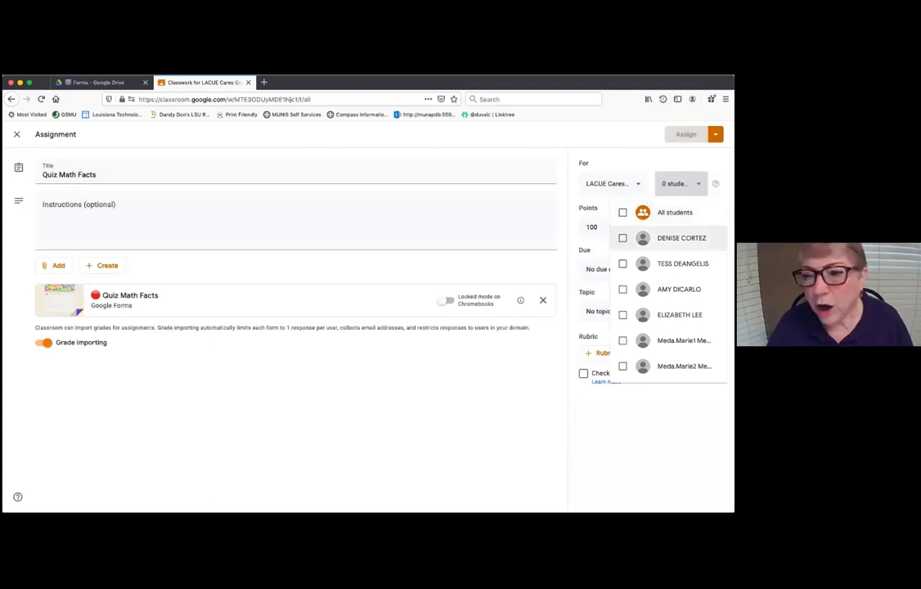
click(623, 238)
click(624, 263)
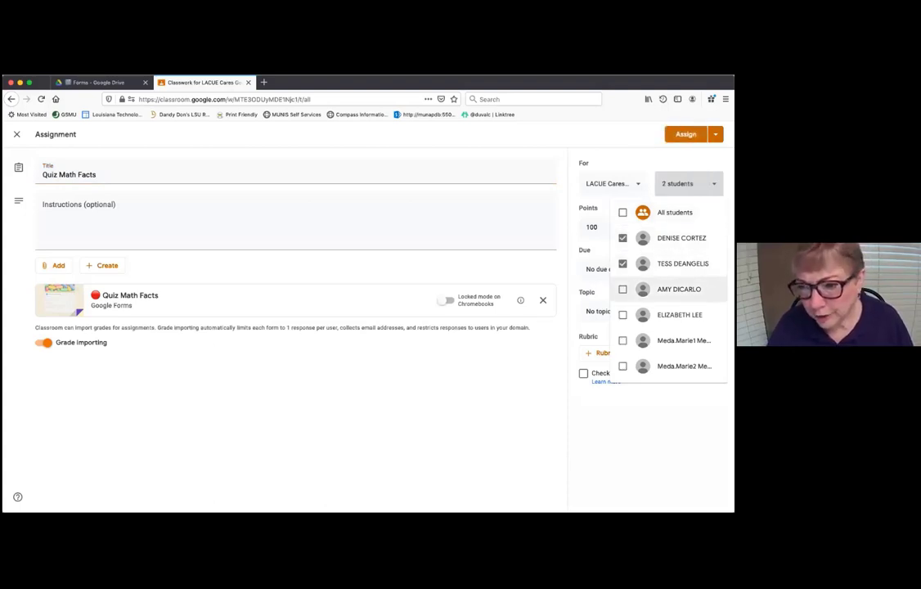
click(624, 289)
click(623, 315)
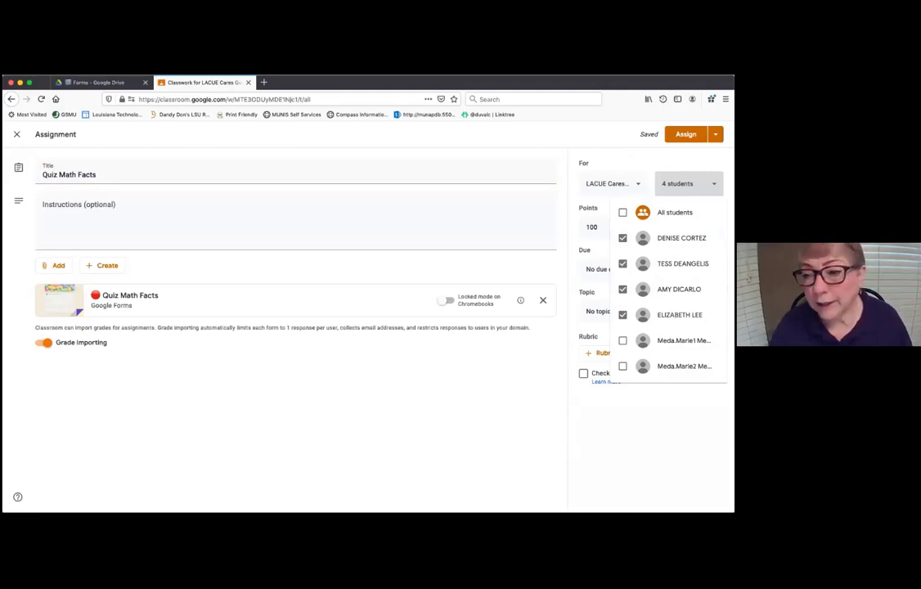
click(416, 370)
- Set the due date to Sep 10, 11:59 PM and assign the quiz
click(650, 269)
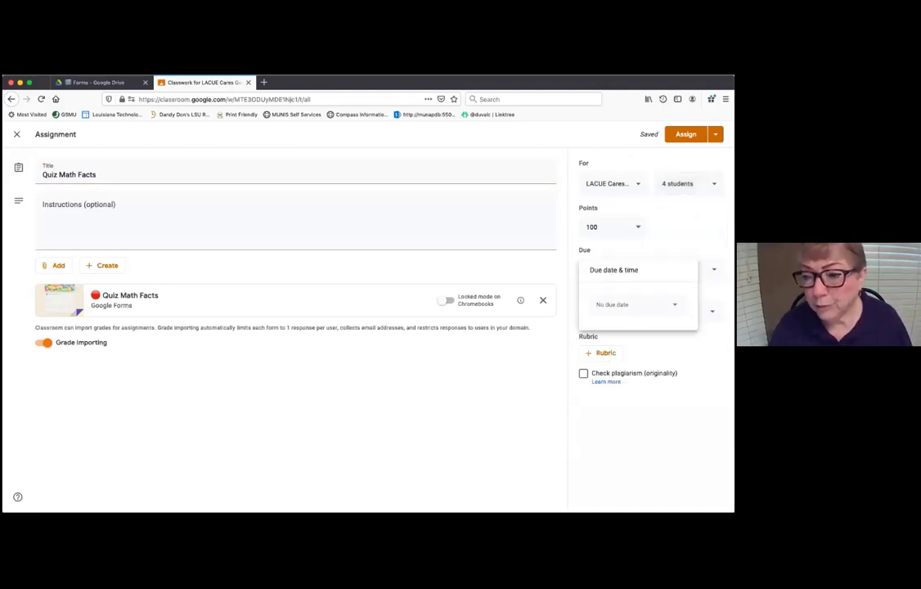
click(613, 304)
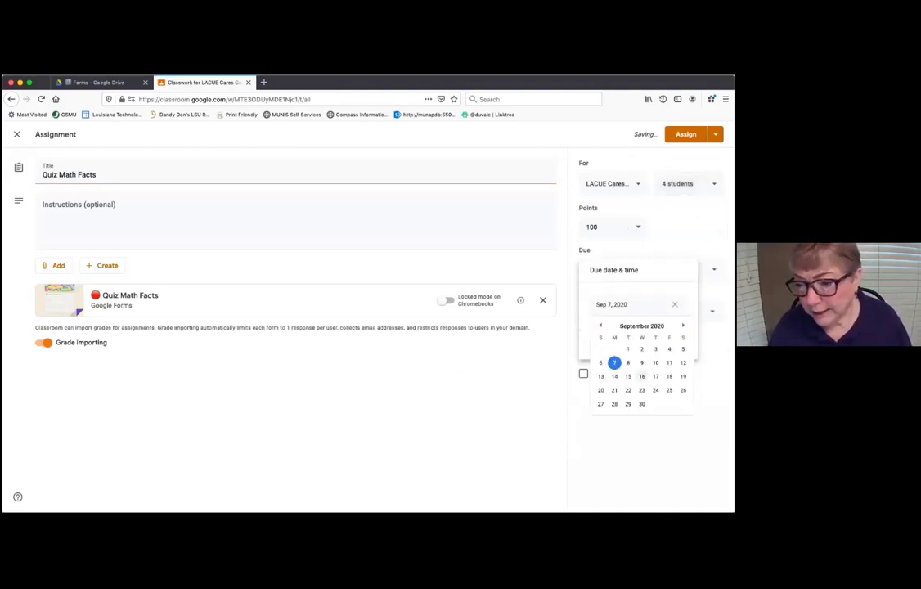
click(655, 362)
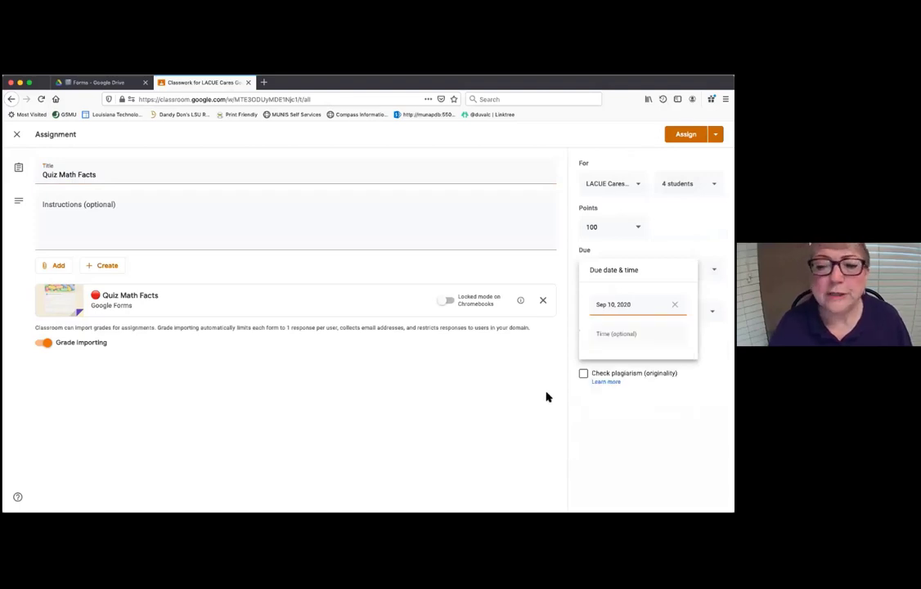
key(Return)
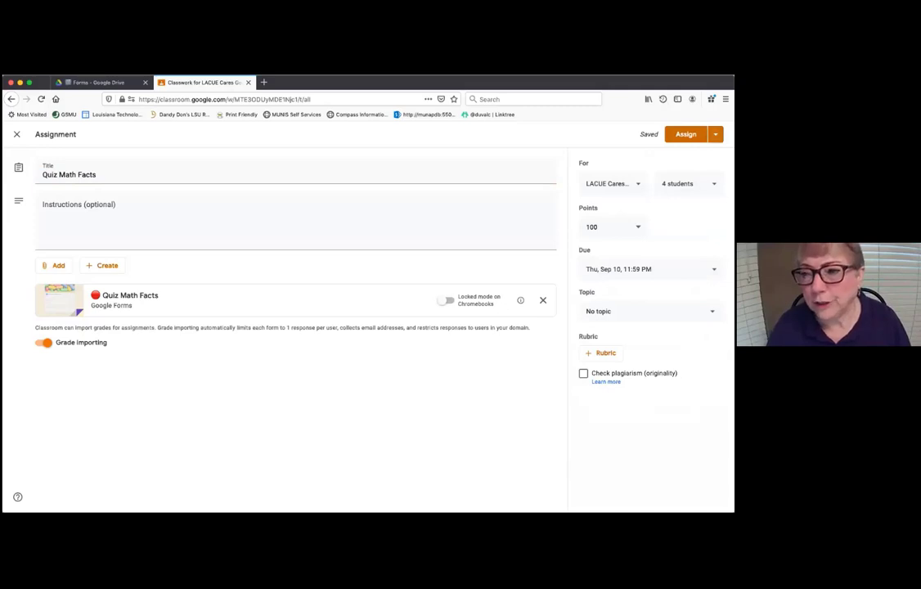
click(716, 134)
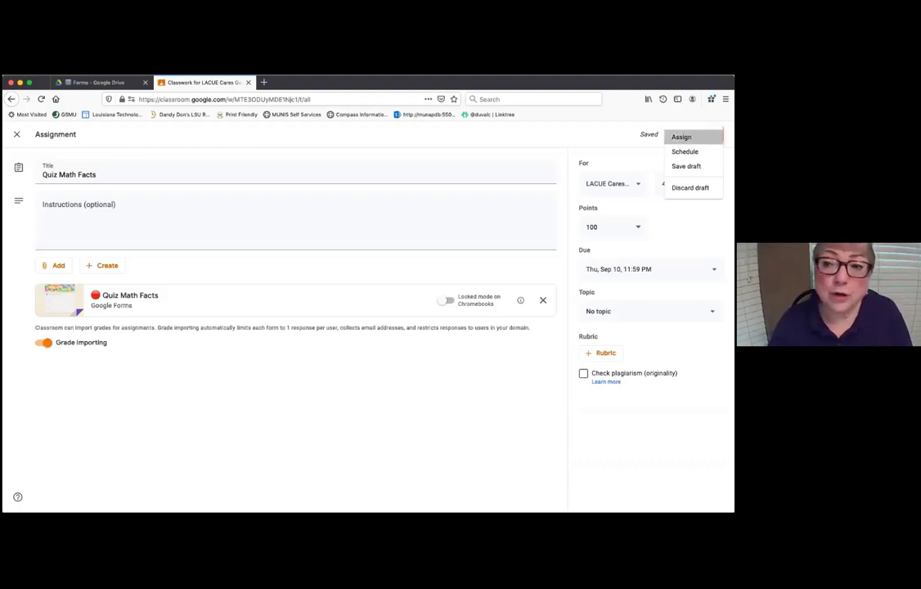
click(681, 137)
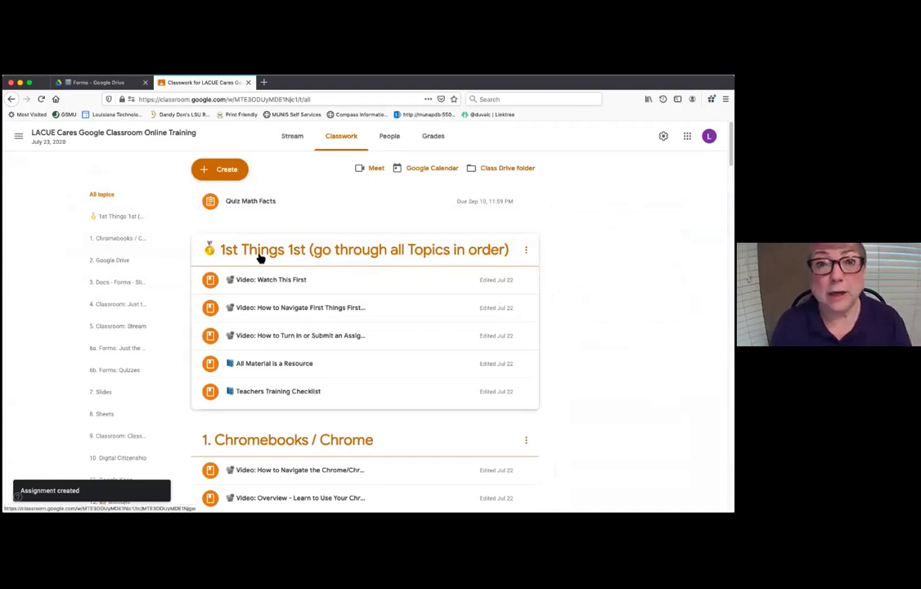
- Start another assignment titled 'Quiz Math Facts' and insert the blue Quiz Math Facts form from Drive
click(226, 171)
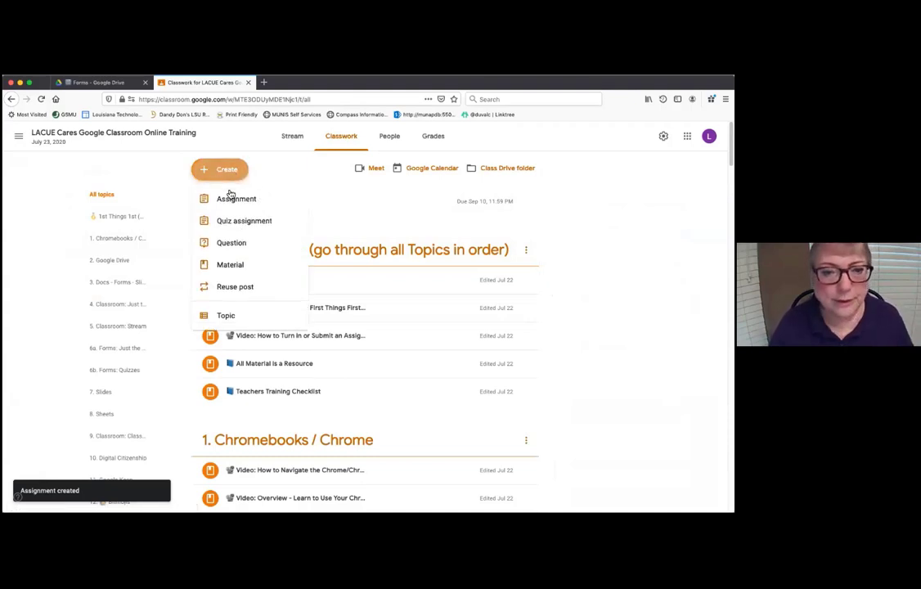
click(234, 201)
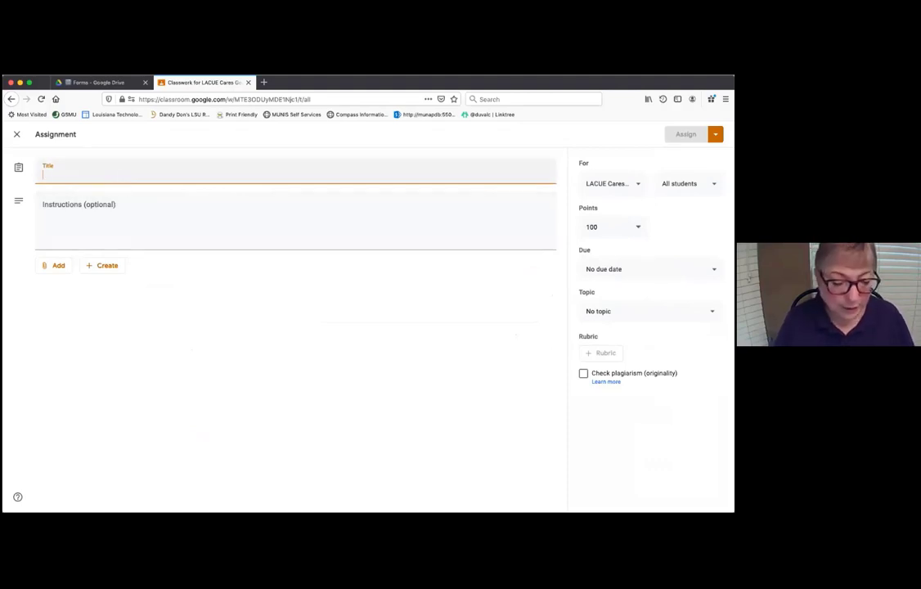
text(Quiz Math Facts)
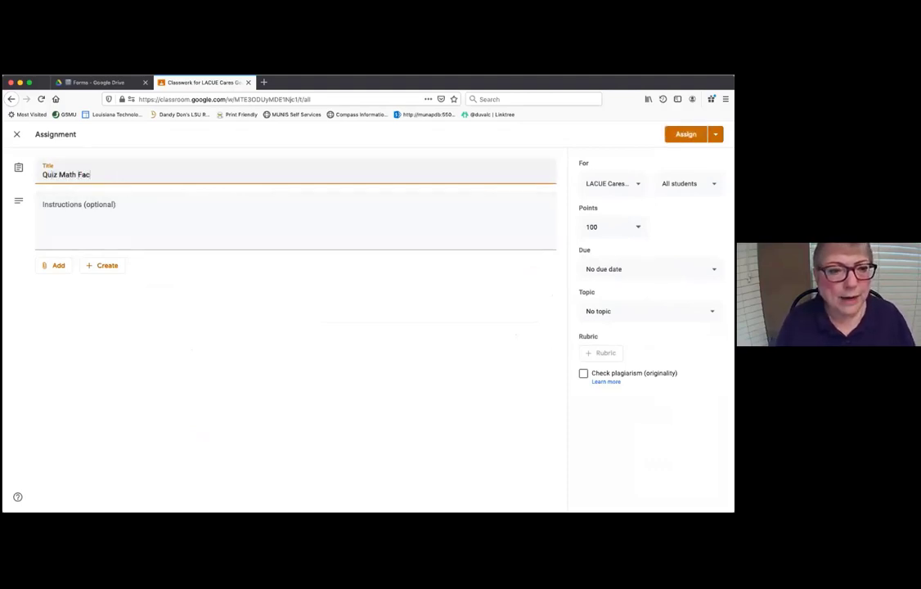
click(60, 265)
click(69, 284)
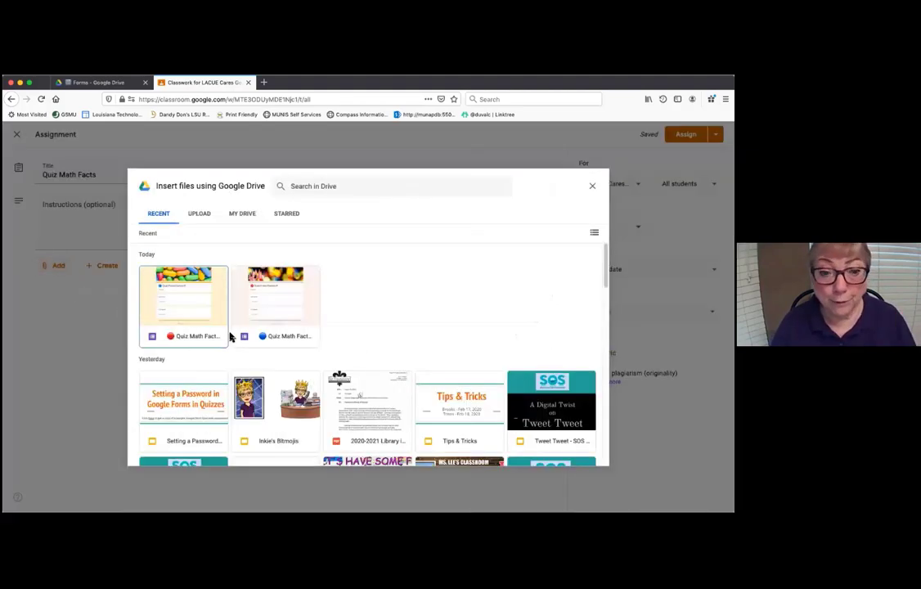
click(268, 302)
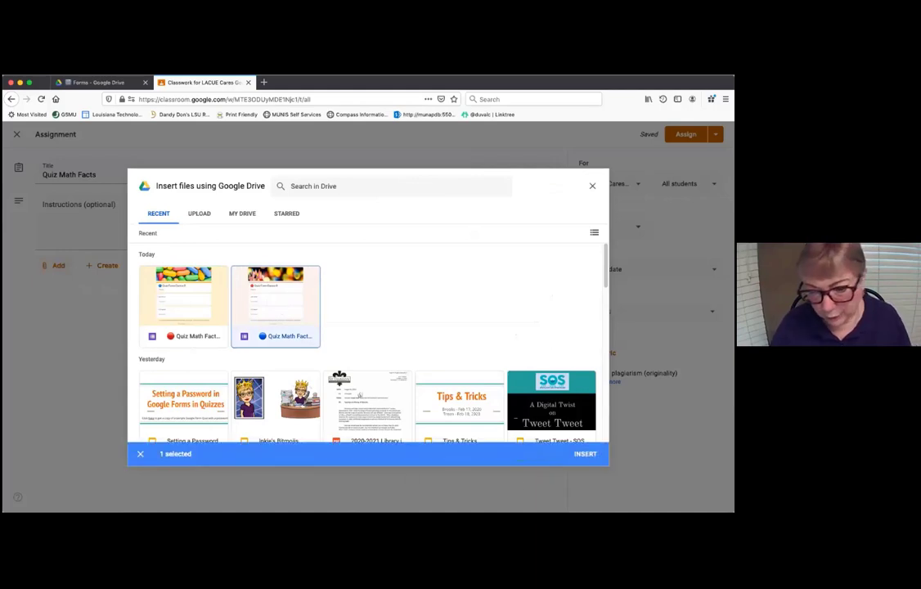
click(584, 455)
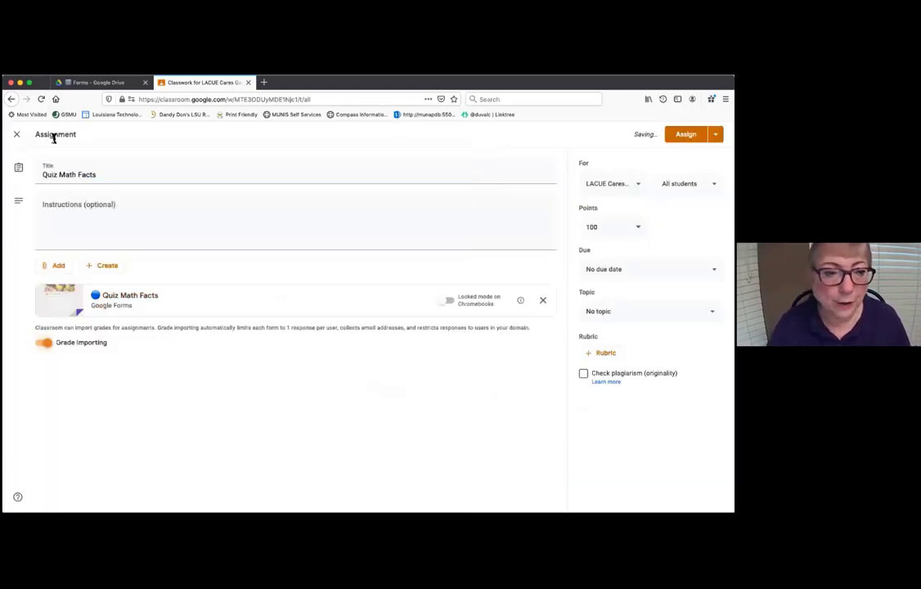
click(43, 176)
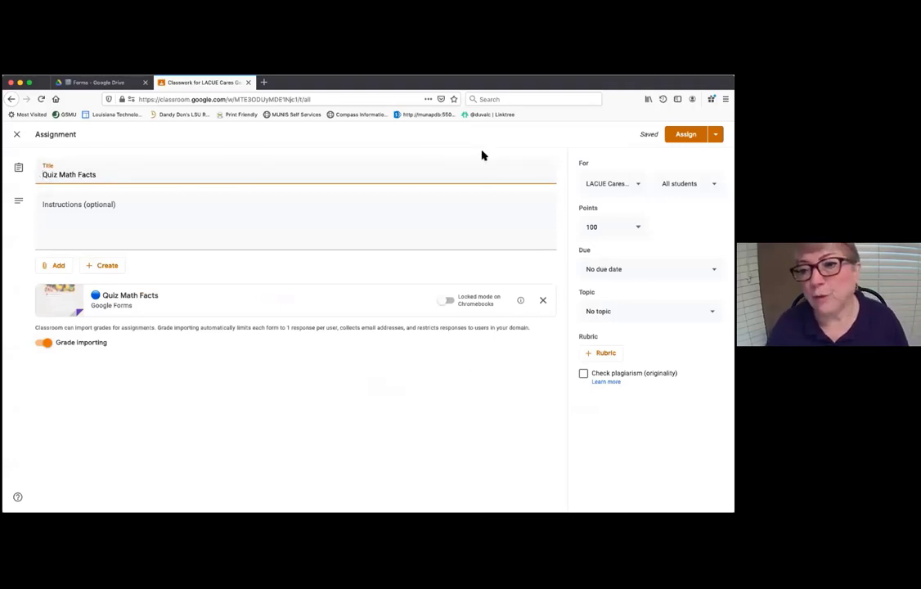
- Uncheck All students and select only the two demo student accounts
click(687, 183)
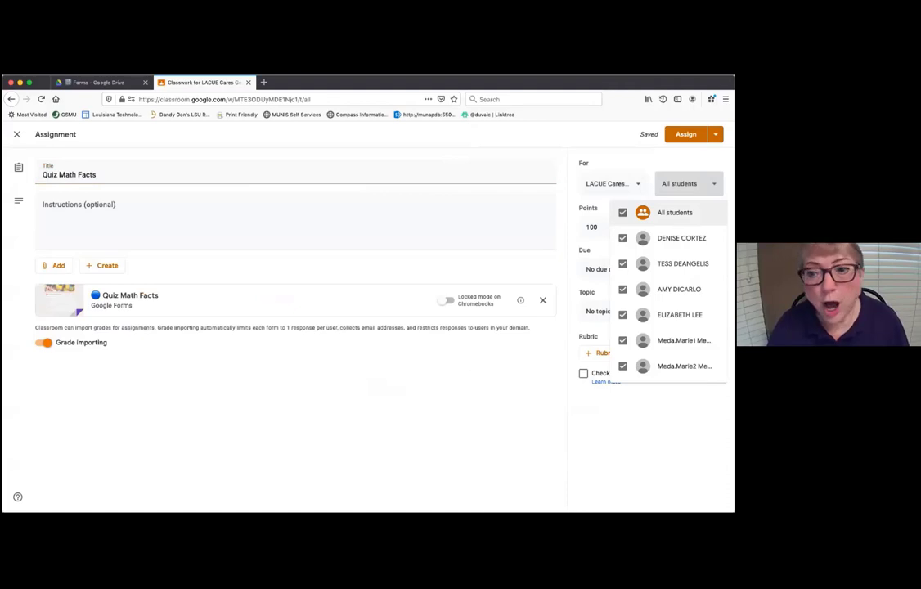
click(674, 212)
click(683, 340)
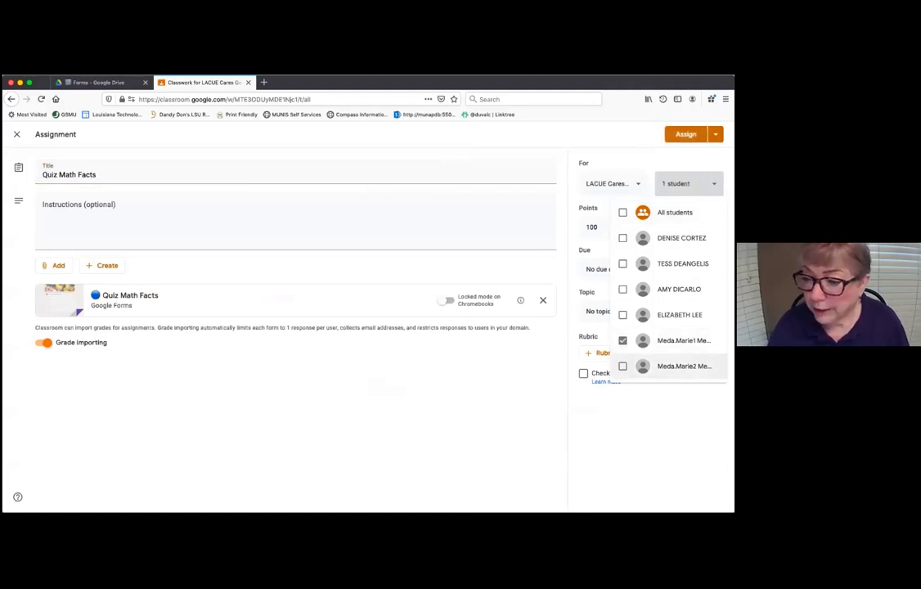
click(683, 366)
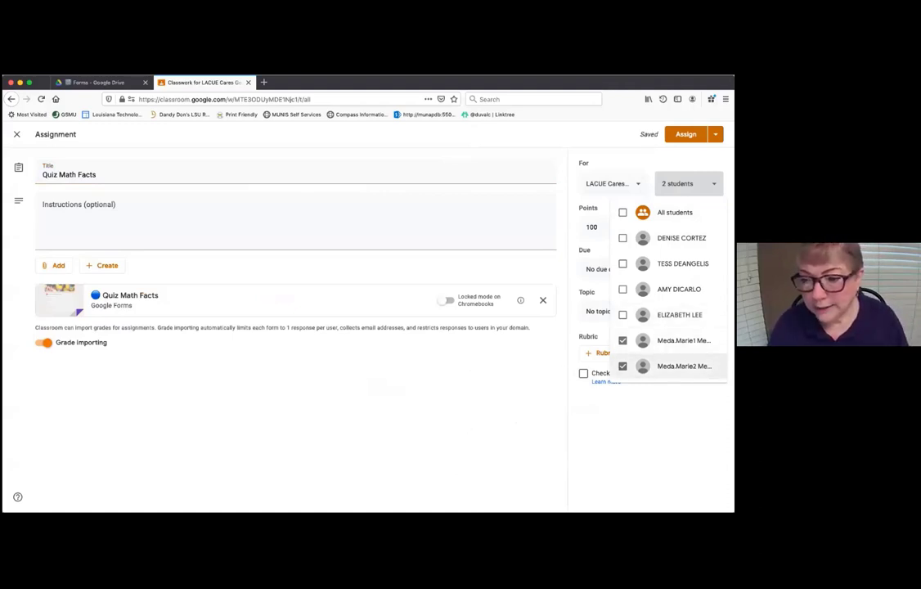
click(601, 423)
- Set the due date to Wed, Sep 16 at 11:59 PM
click(650, 269)
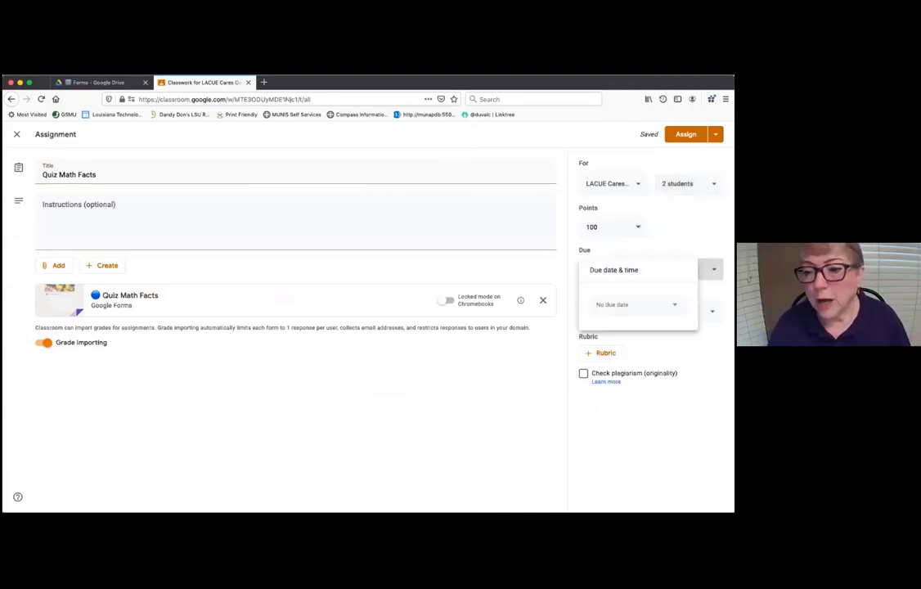
click(636, 305)
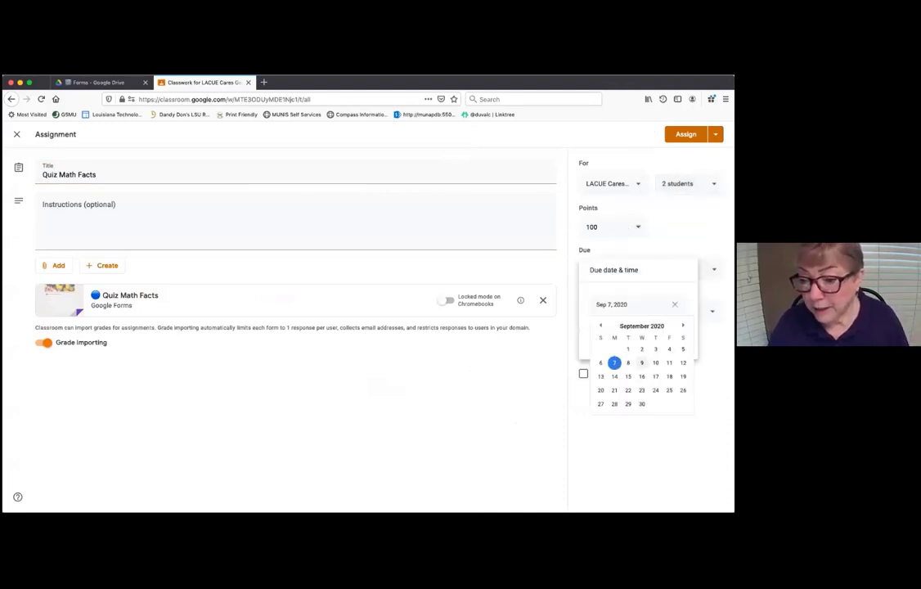
click(641, 376)
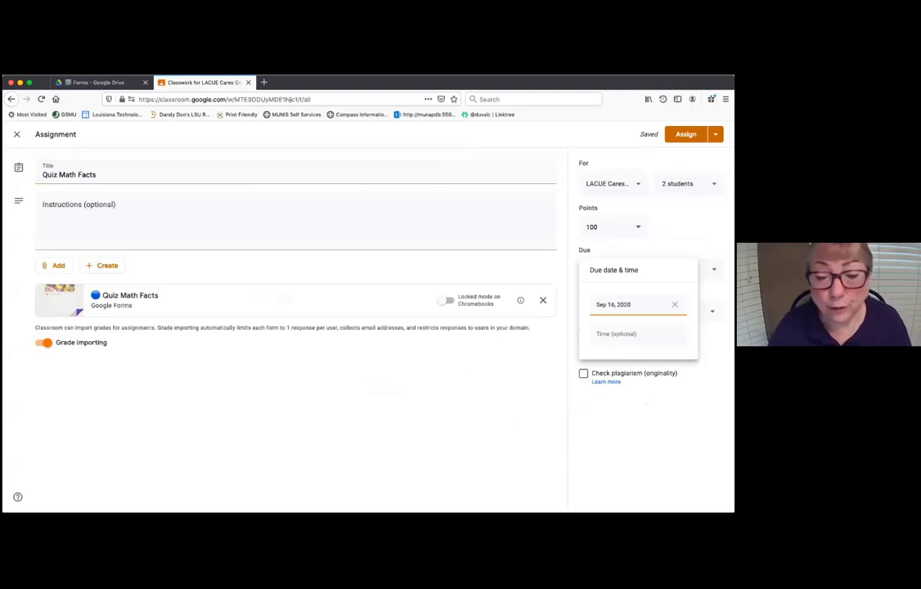
click(622, 333)
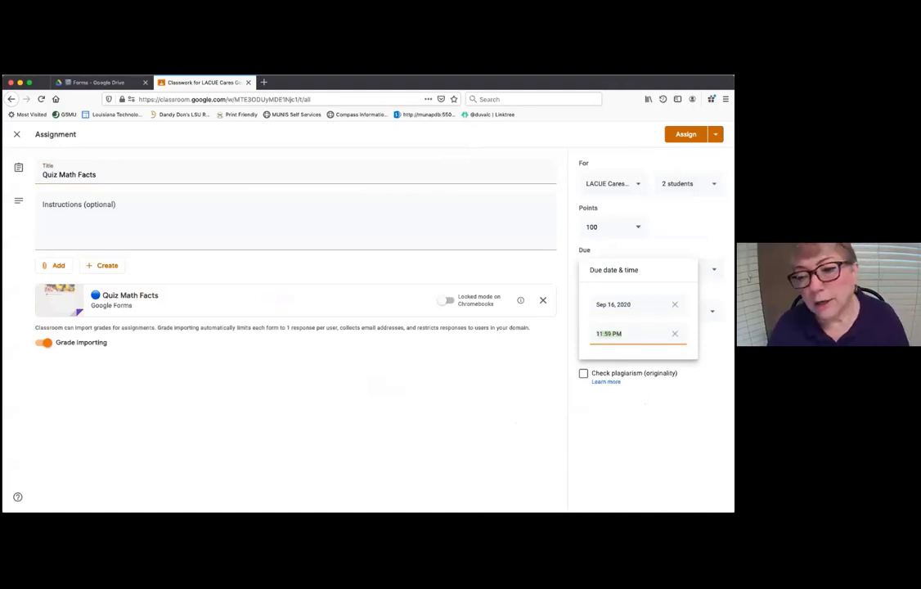
click(551, 234)
- Set the assignment to 15 points and keep the topic as No topic
click(596, 228)
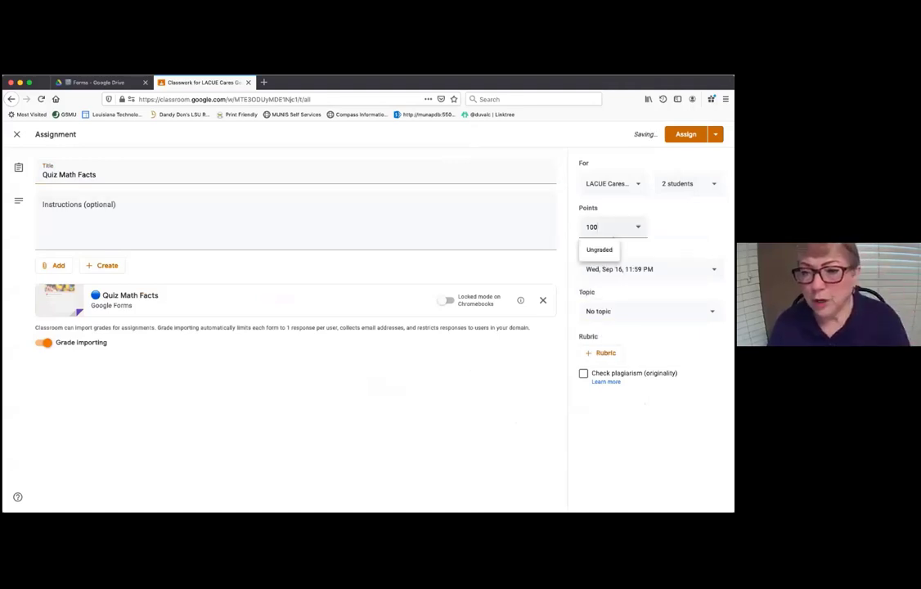
text(15)
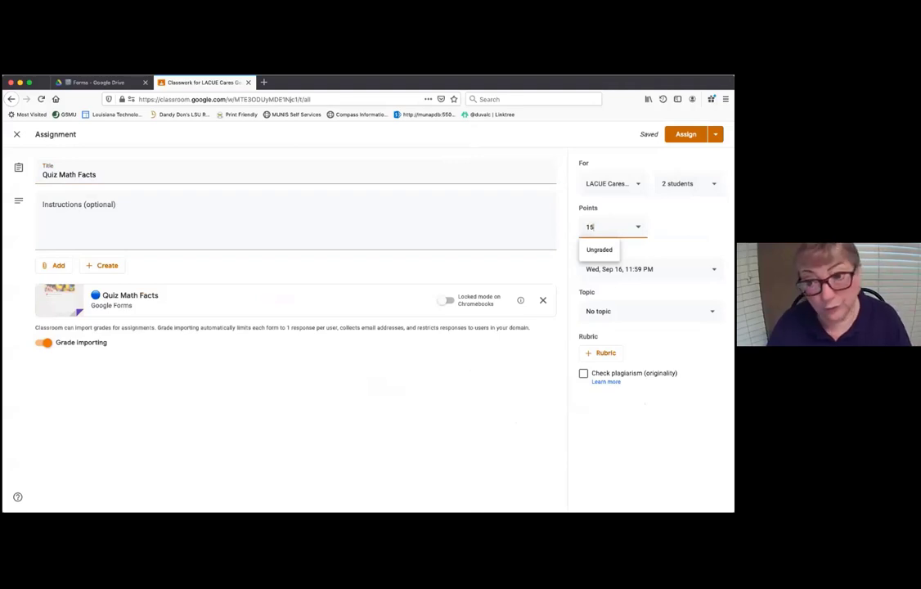
click(686, 229)
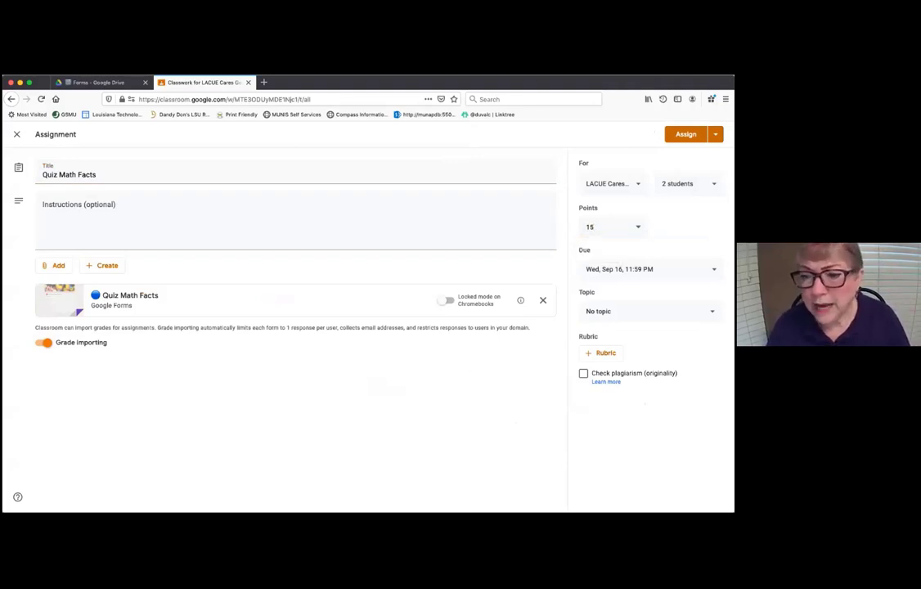
click(650, 311)
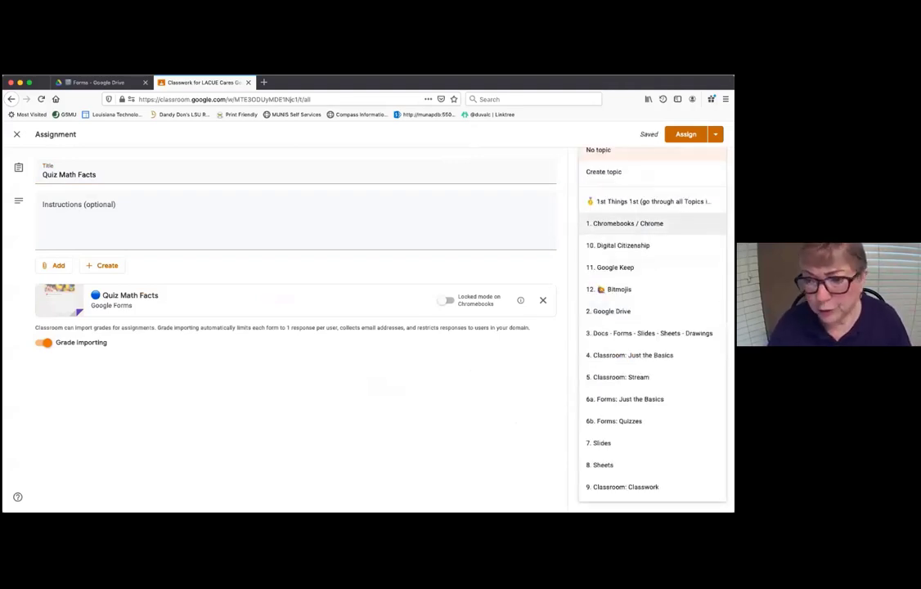
click(496, 433)
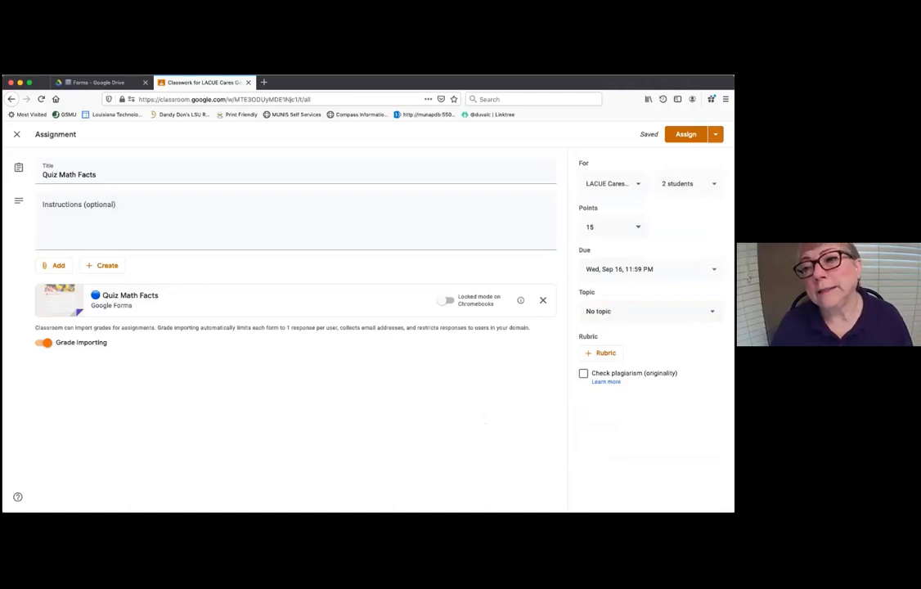
click(716, 134)
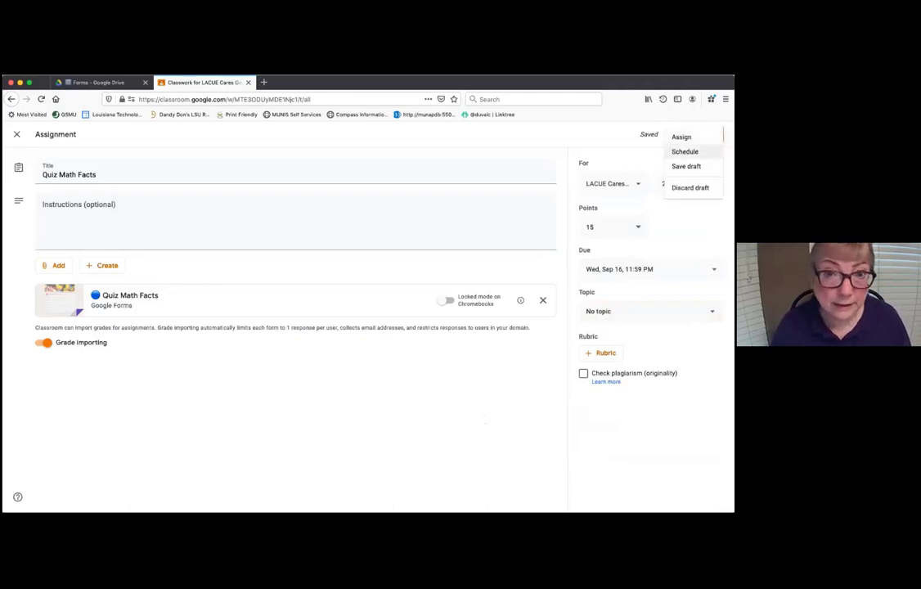
- Assign the quiz to the two students, then reopen the Sep 16 Quiz Math Facts for editing
click(561, 141)
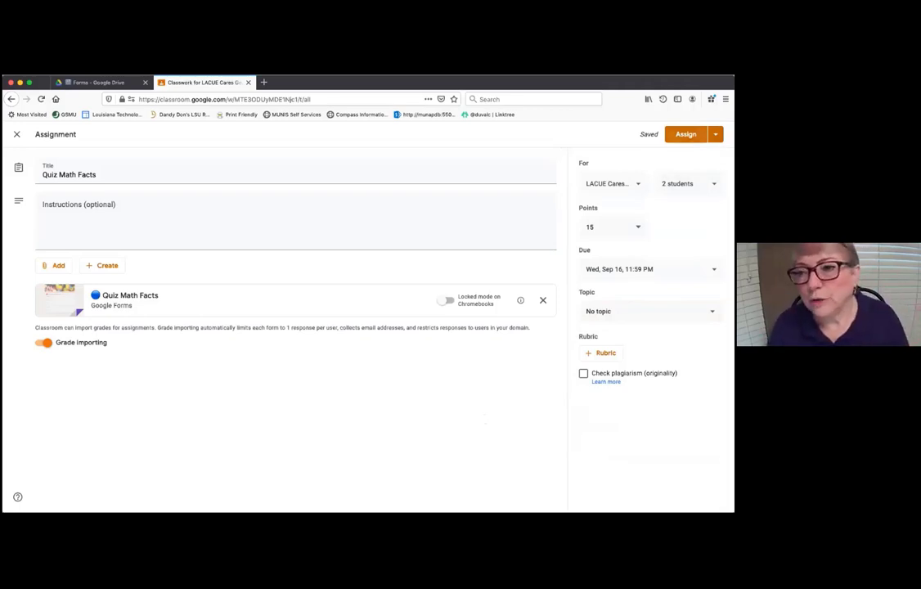
click(685, 134)
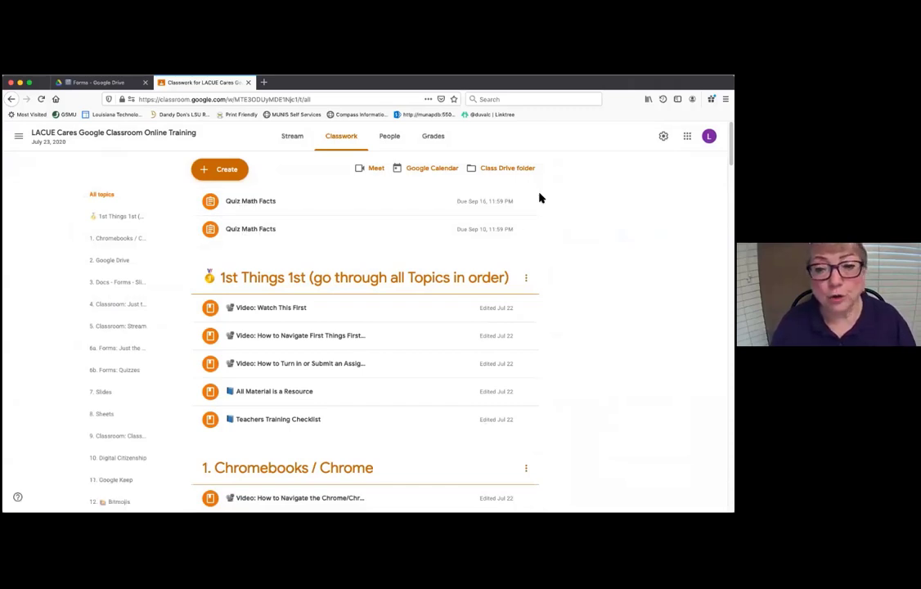
click(527, 201)
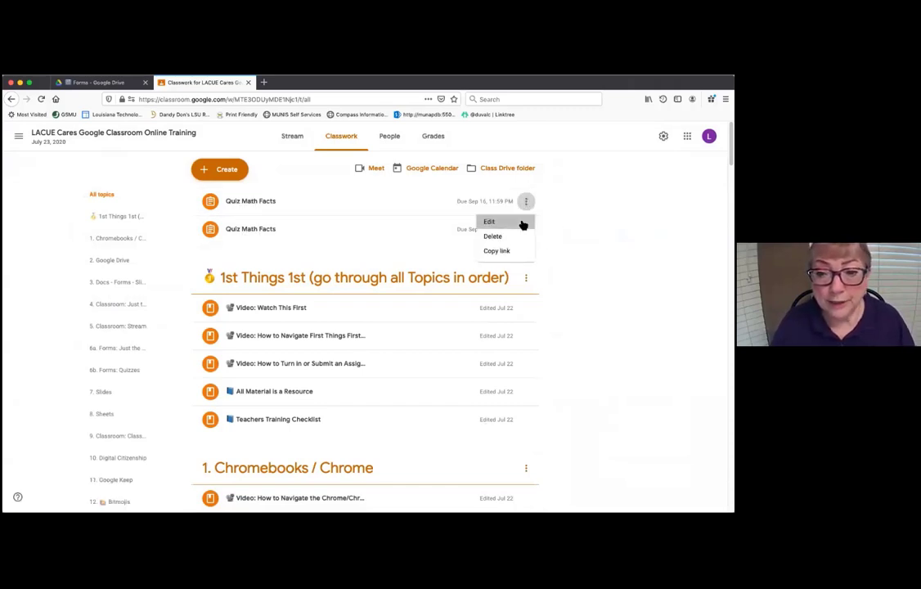
click(522, 222)
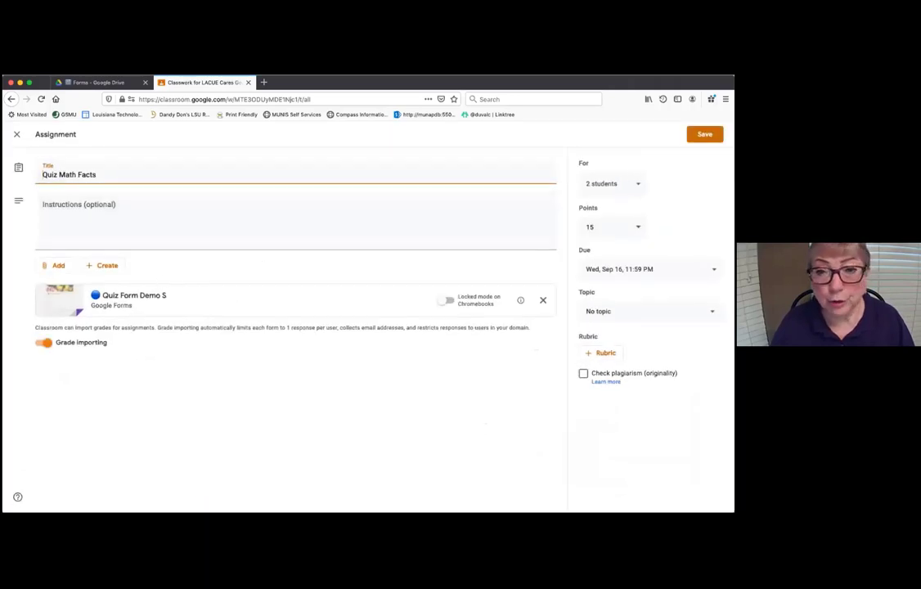
- Open emojicopy.com in a new browser tab and scroll to the circle emojis
click(265, 83)
click(276, 99)
text(emai)
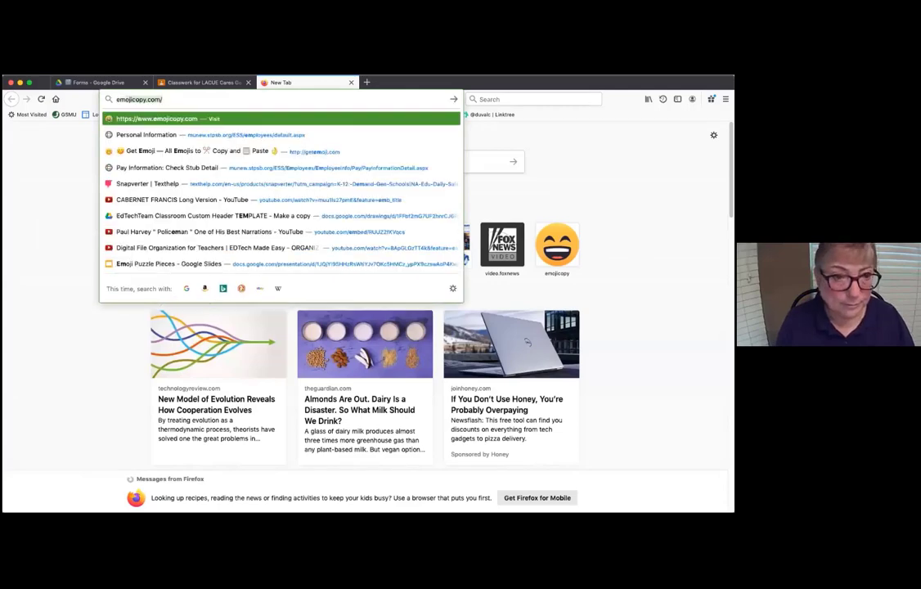
key(BackSpace)
key(BackSpace)
text(ojicopy.com)
key(Return)
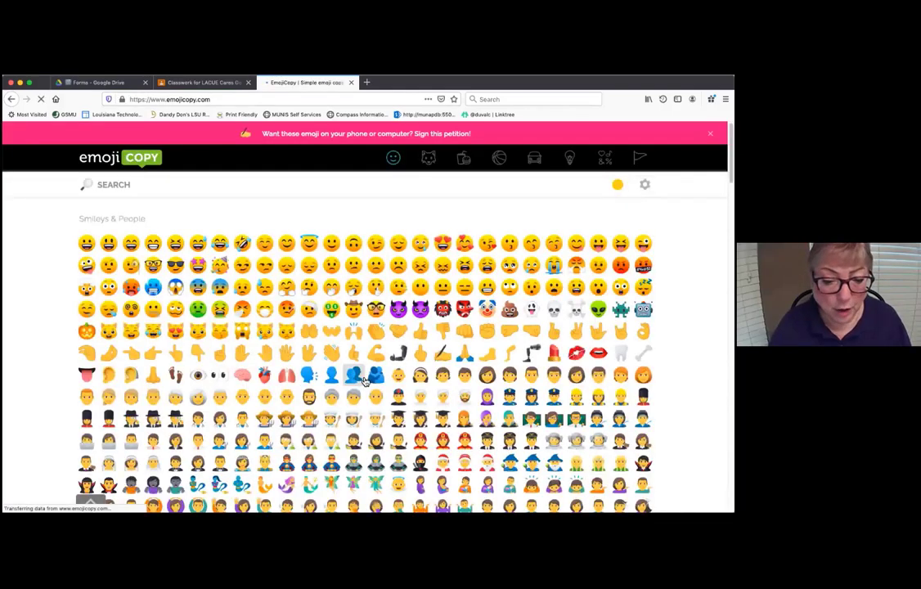
scroll(366, 381, down, 20)
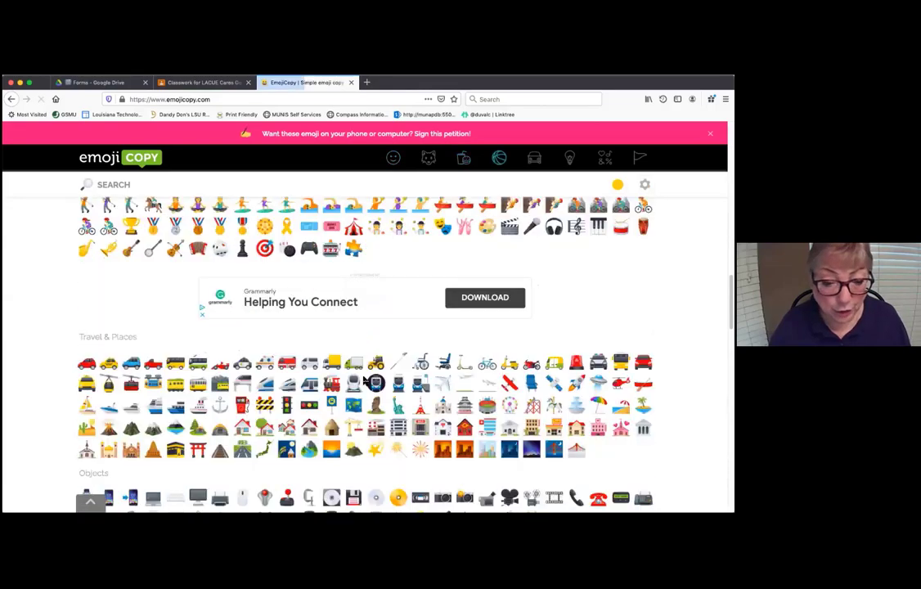
scroll(366, 381, down, 15)
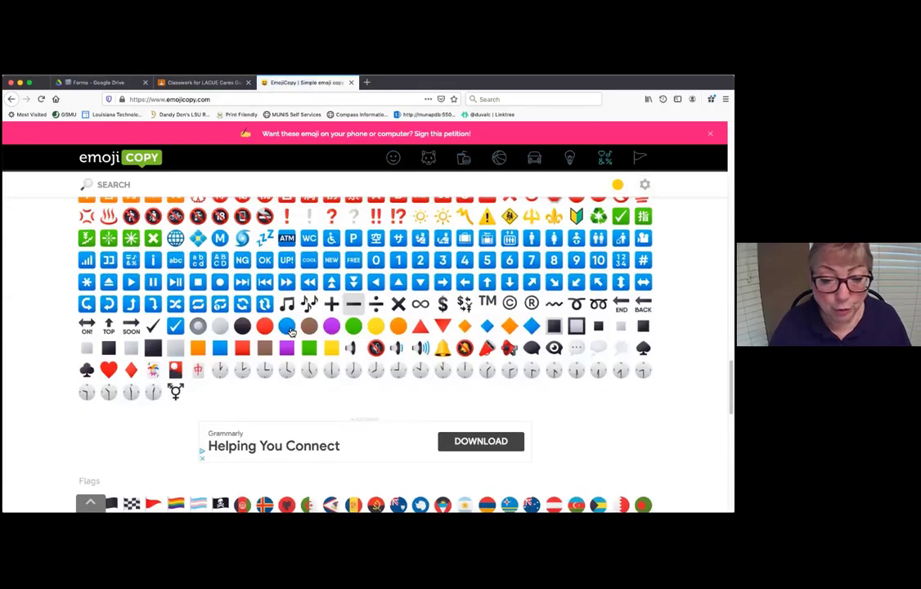
- Copy the red circle emoji, then come back to the emoji picker
click(267, 326)
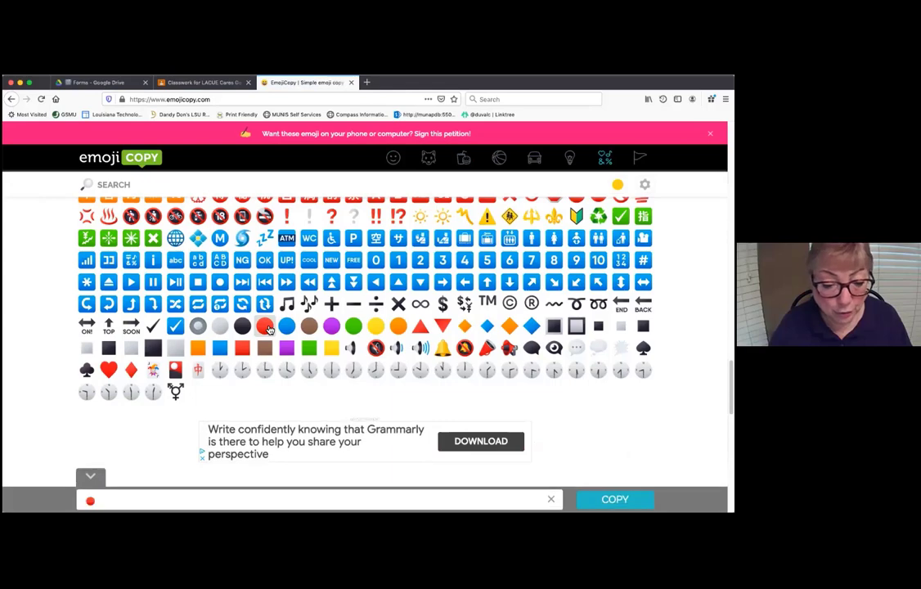
click(615, 498)
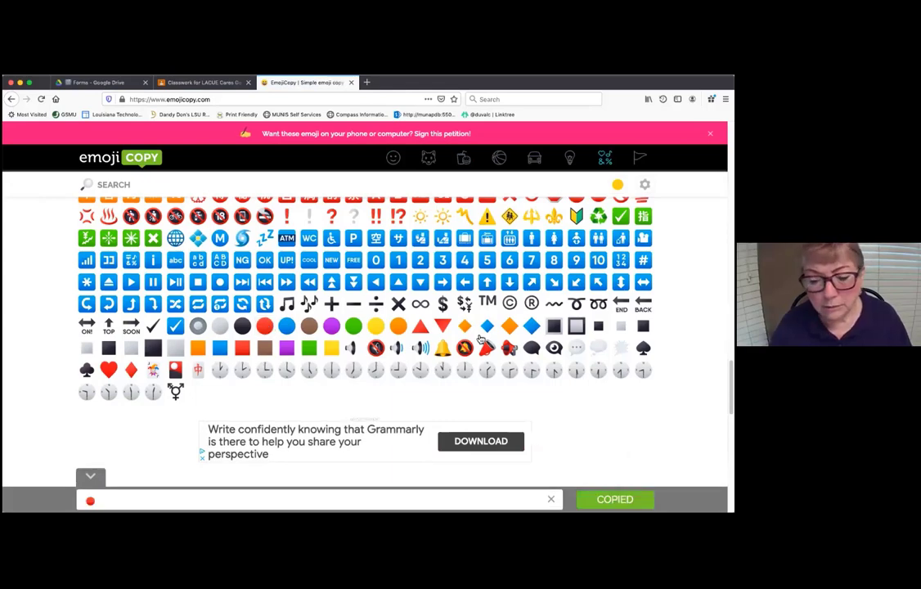
click(203, 85)
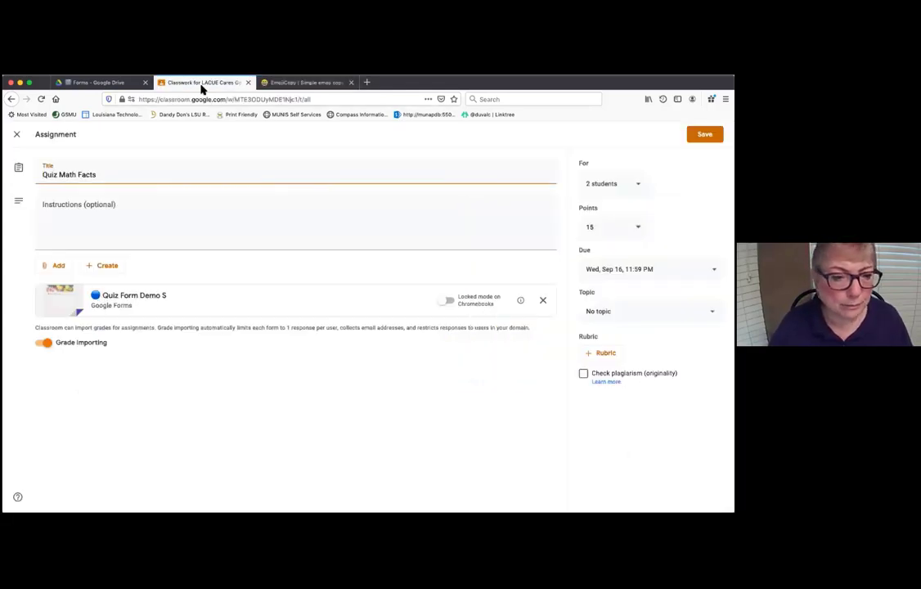
click(367, 83)
click(324, 85)
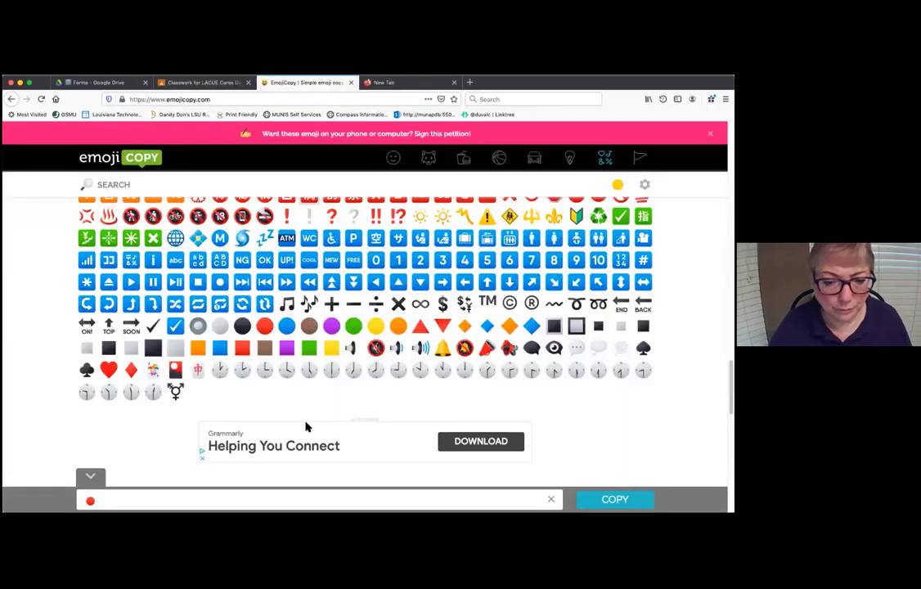
- Add the blue circle, delete the red one, and copy just the blue circle
click(287, 326)
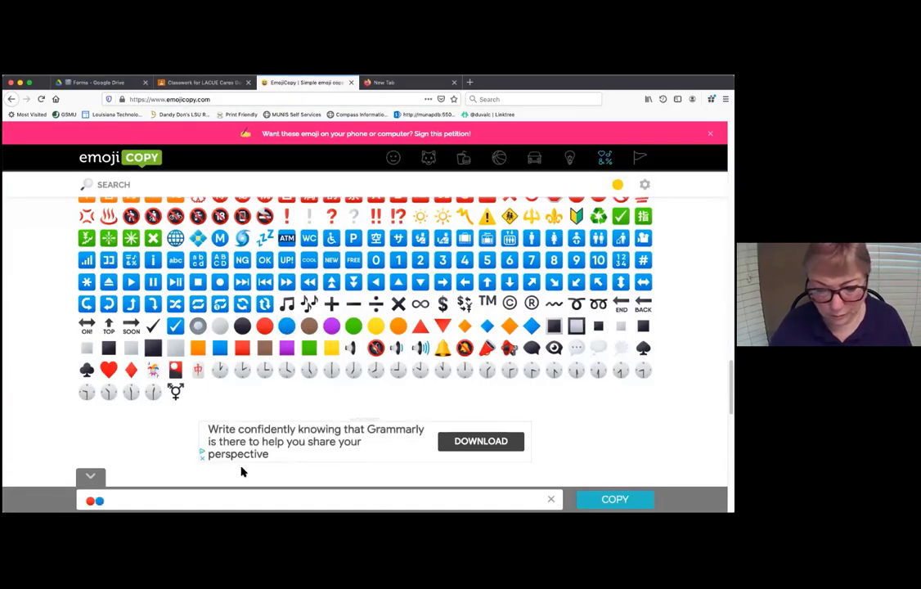
click(97, 501)
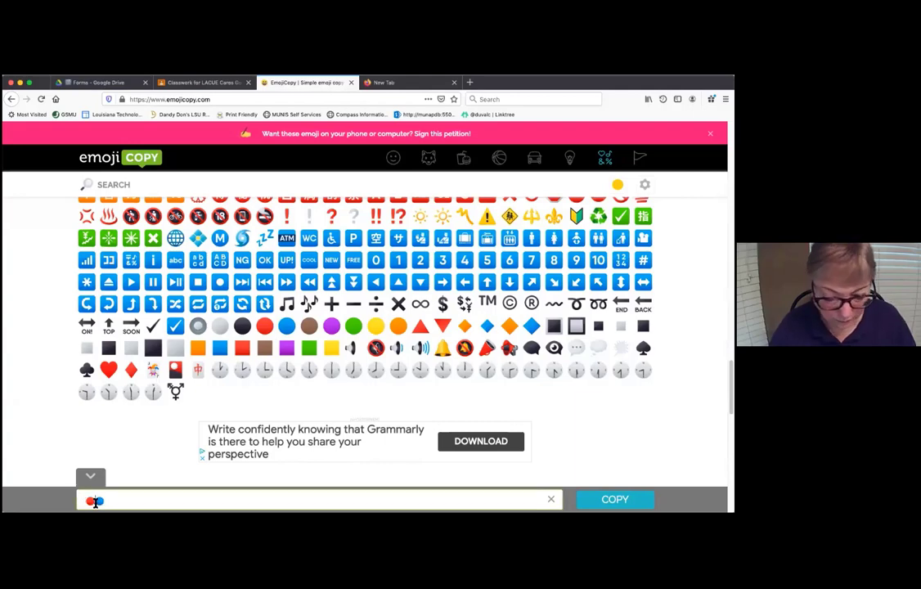
key(BackSpace)
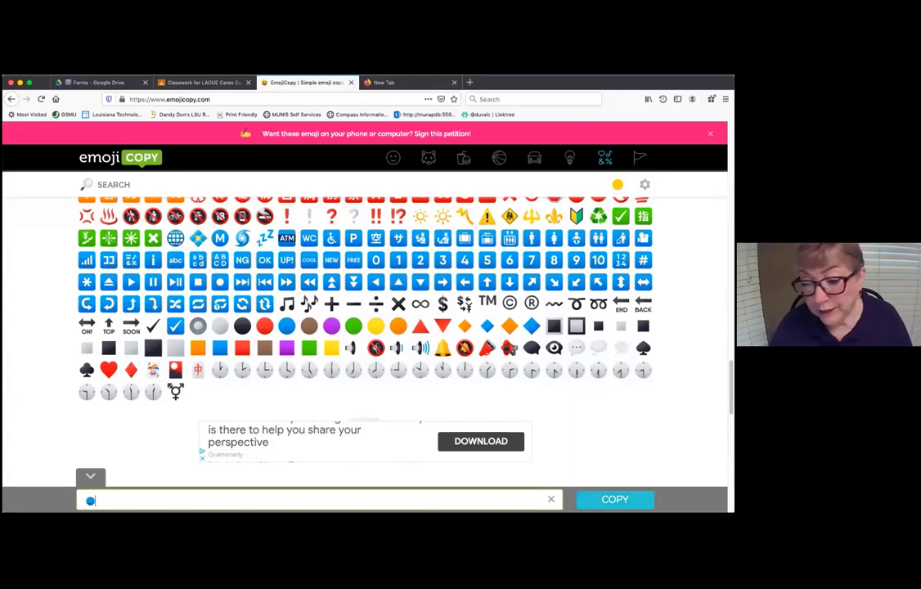
click(615, 499)
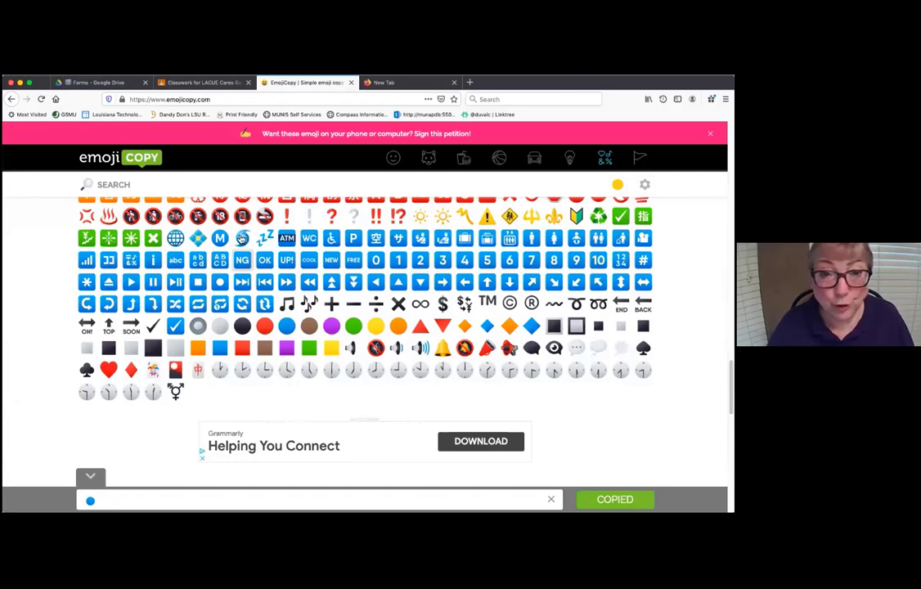
click(201, 83)
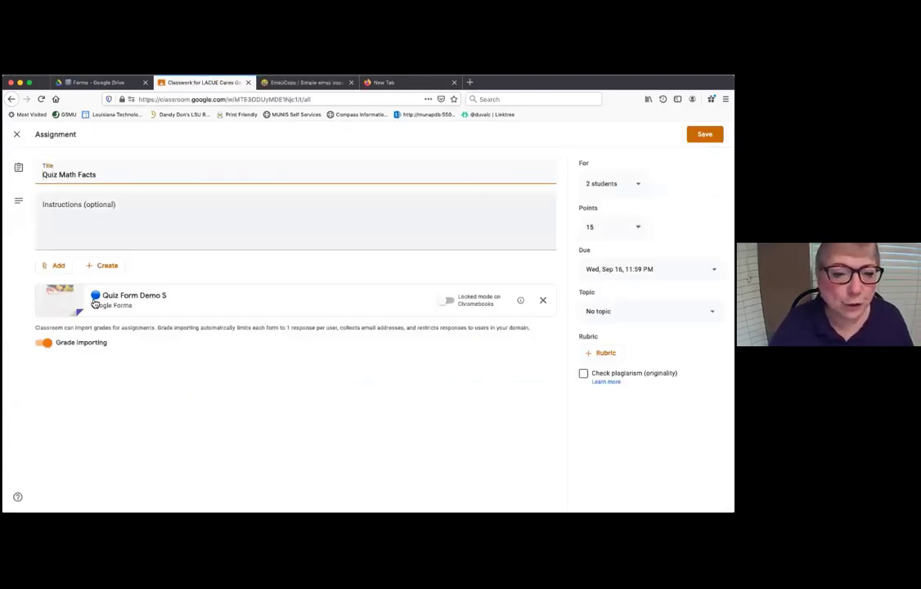
- Paste the blue circle emoji before 'Quiz Math Facts' in the title and save
click(42, 176)
key(super+v)
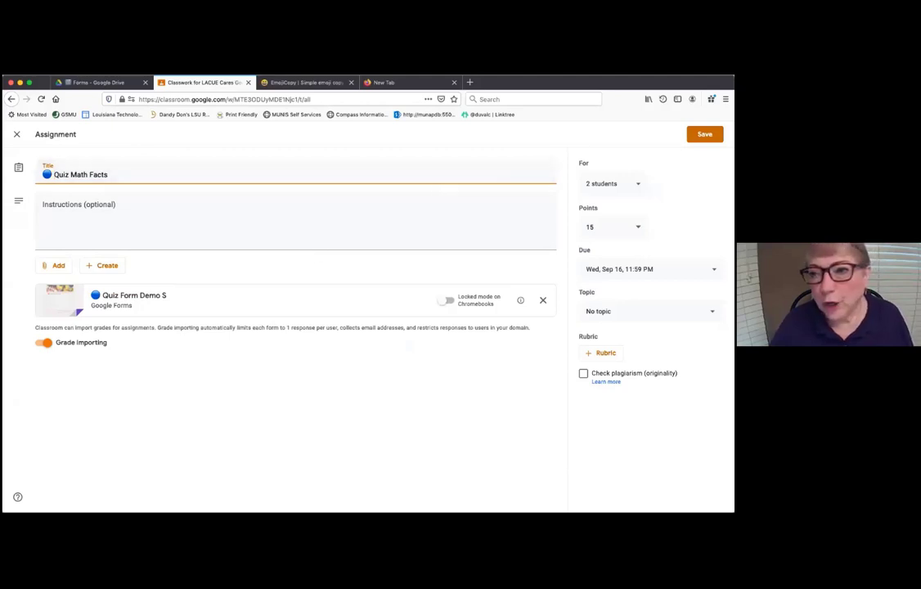
click(704, 134)
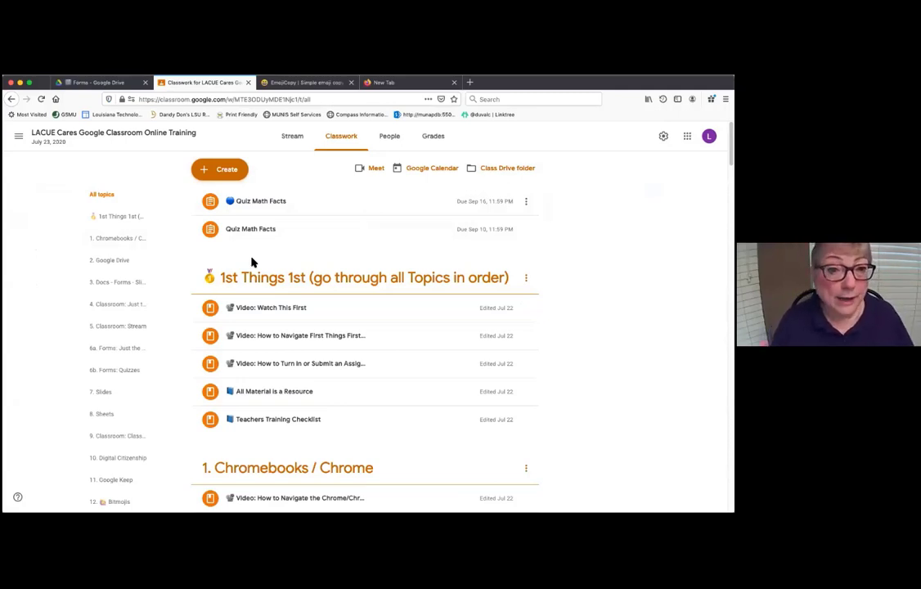
- On the Stream, start a post addressed to five students, then cancel it unposted
click(292, 136)
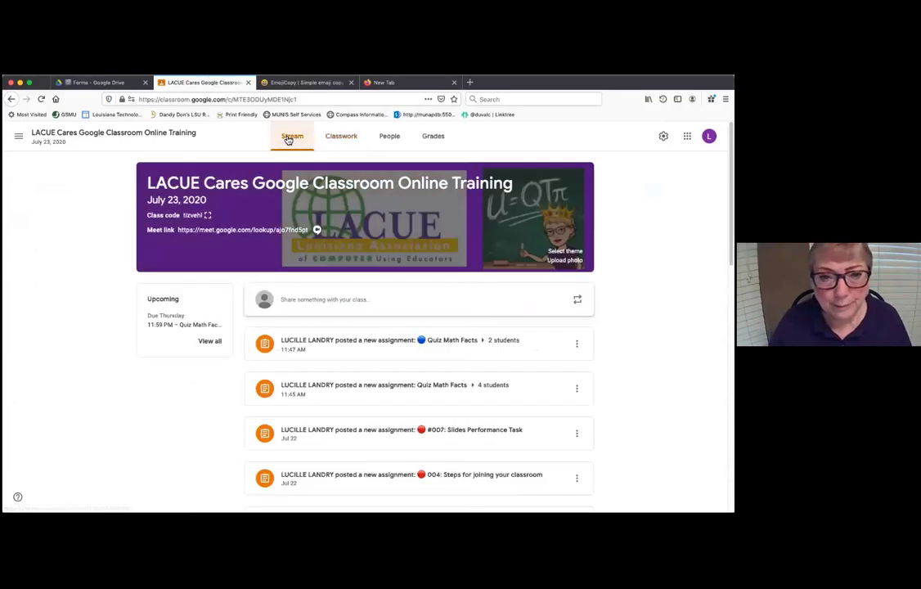
click(314, 301)
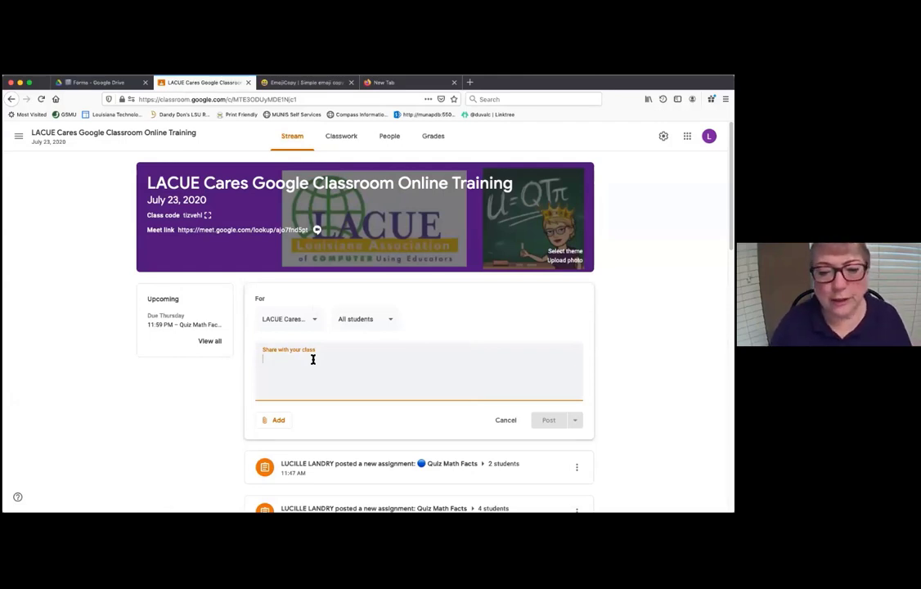
click(372, 322)
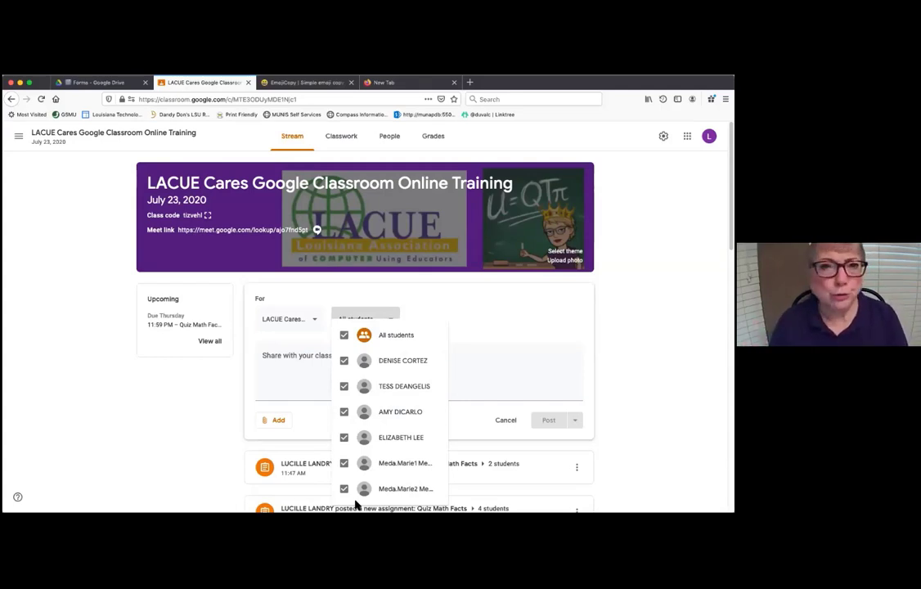
click(167, 452)
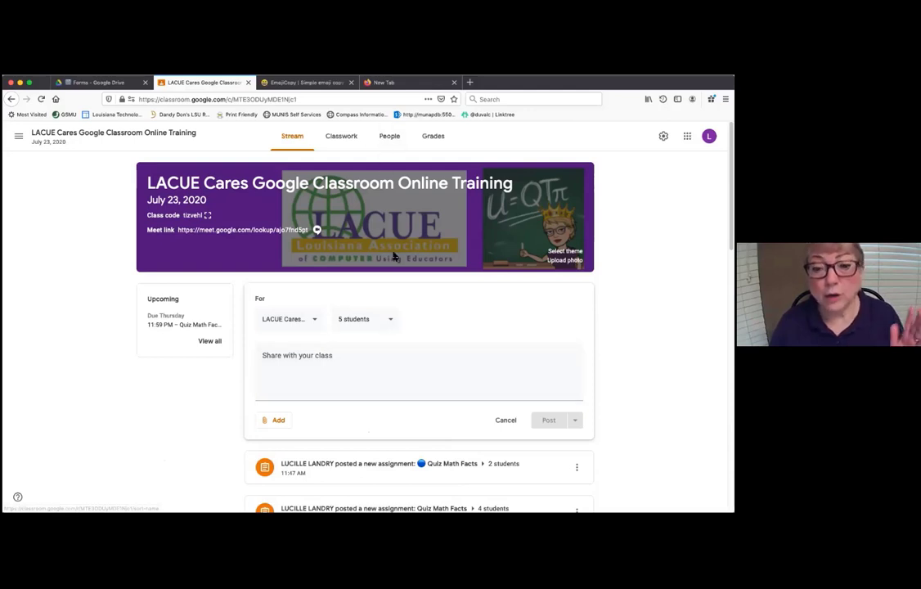
click(506, 420)
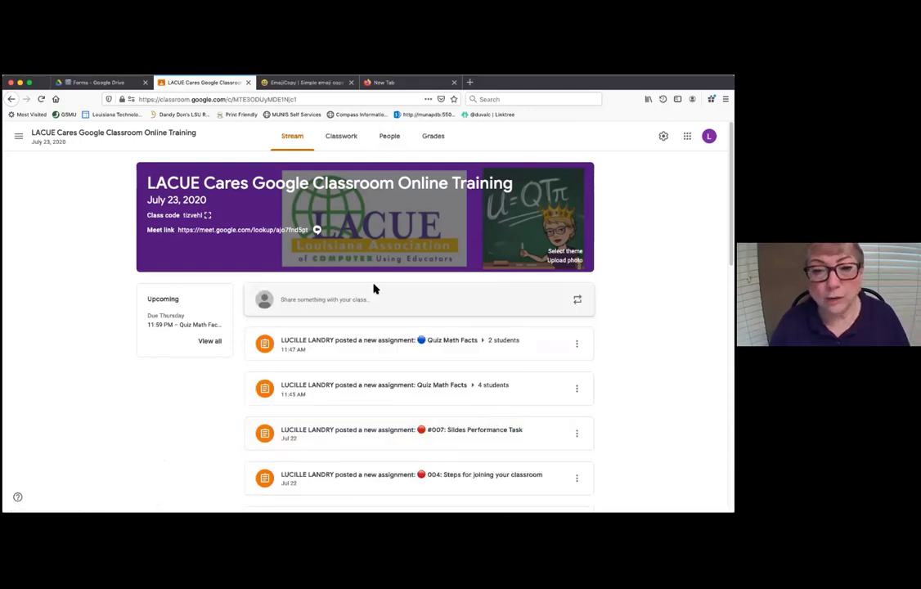
click(342, 139)
- Create a new Question, check its All students audience list, then discard it
click(224, 169)
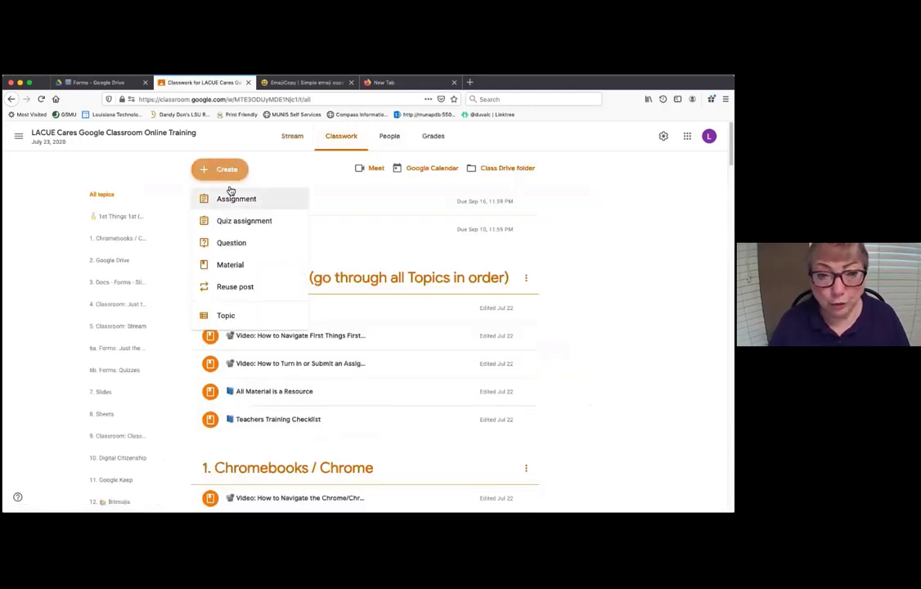
click(229, 246)
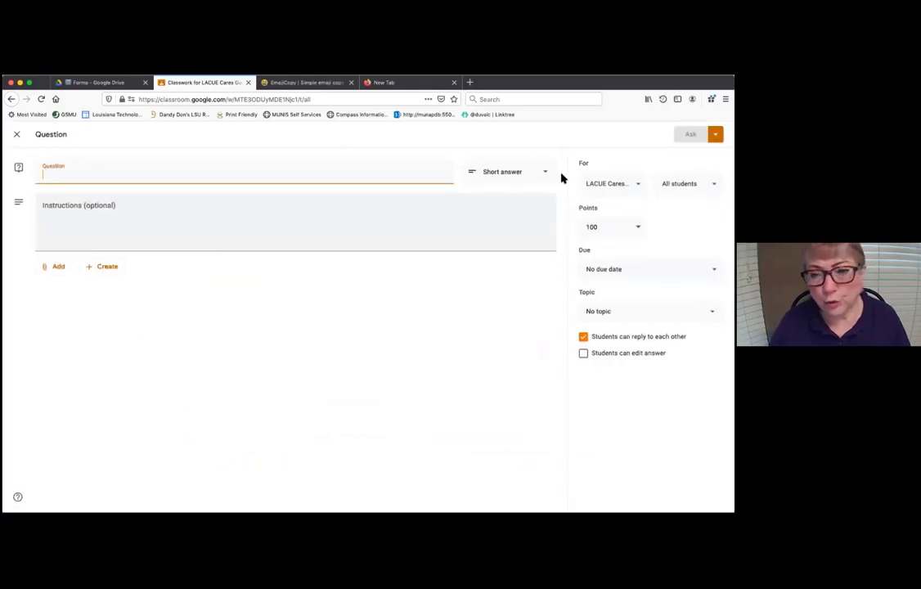
click(687, 183)
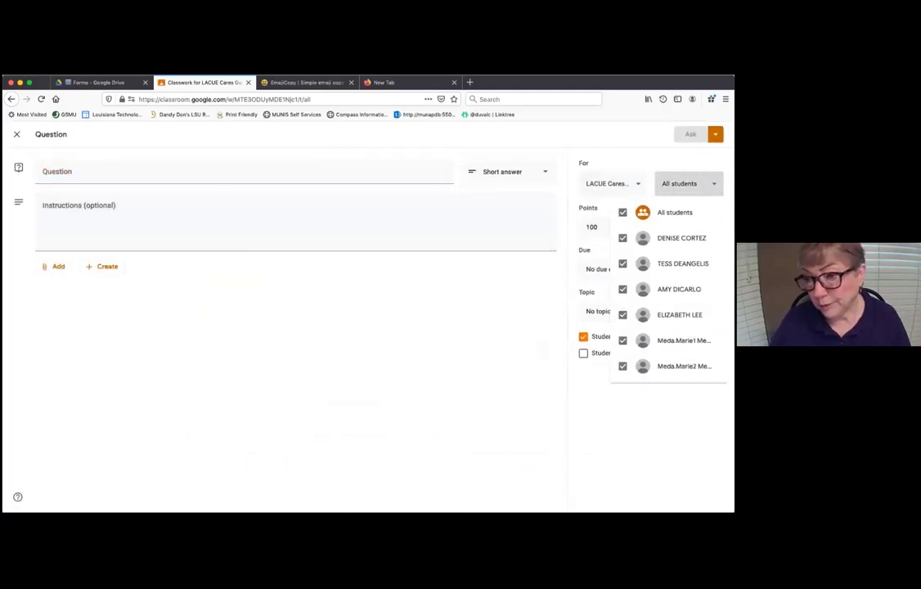
key(Escape)
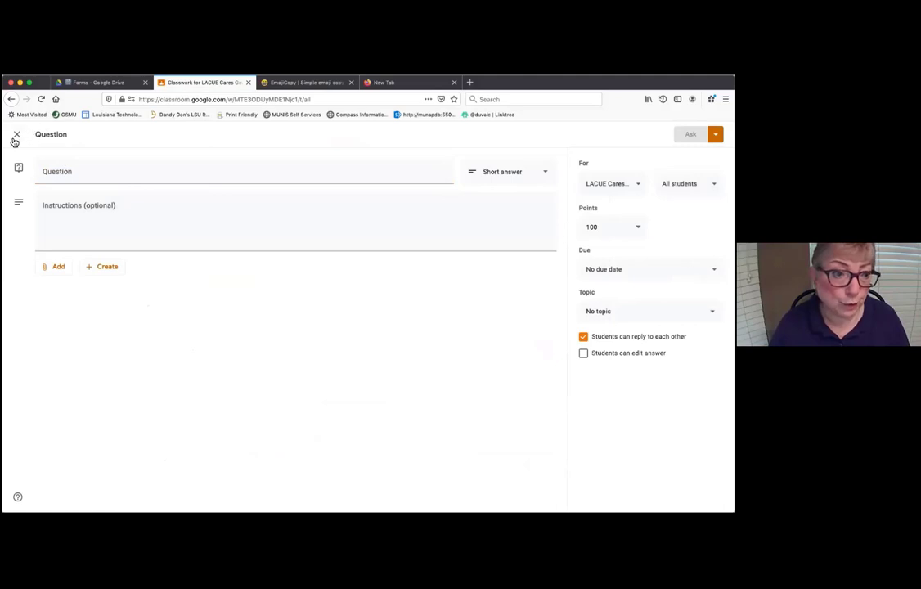
click(18, 136)
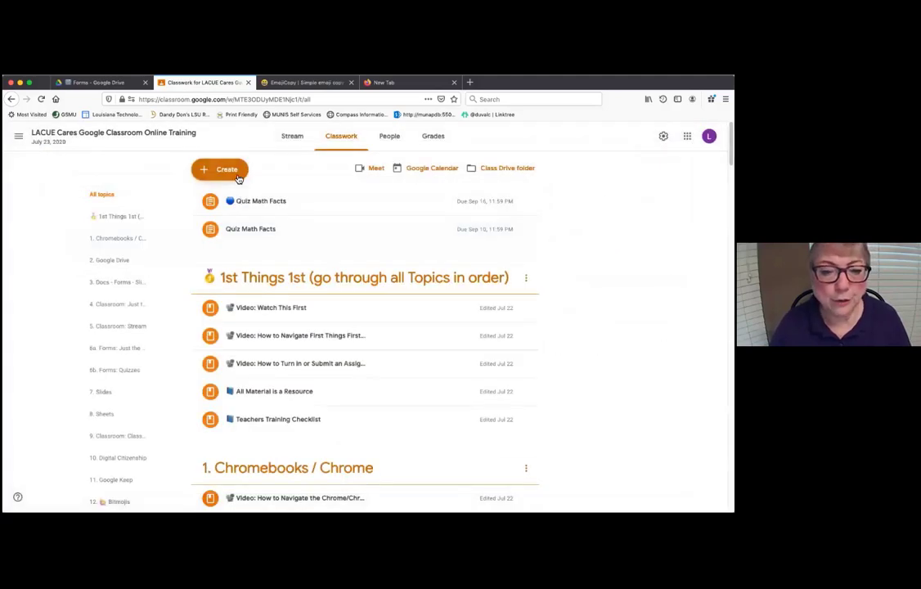
- Start a new Material, review its student list and attachment options, then discard it unposted
click(229, 172)
click(237, 265)
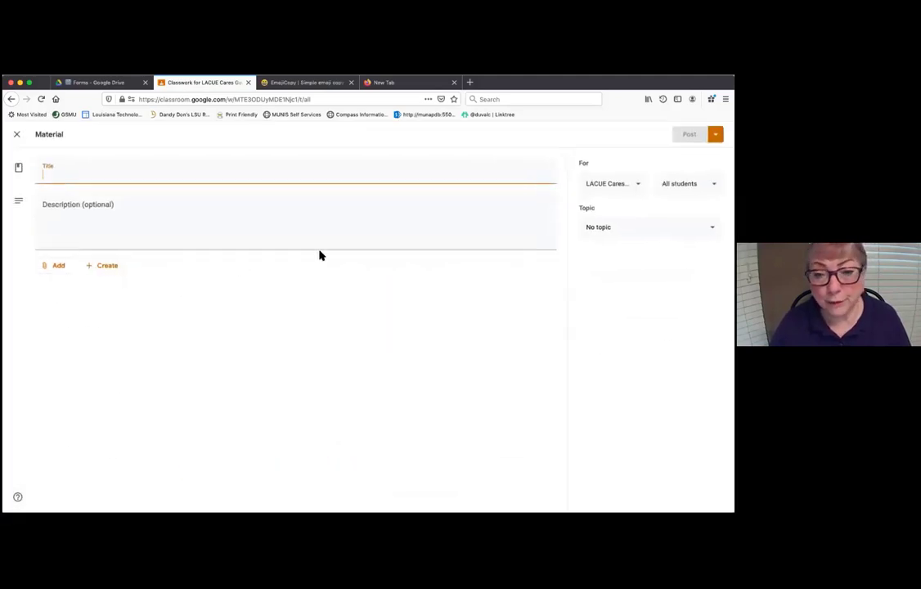
click(688, 184)
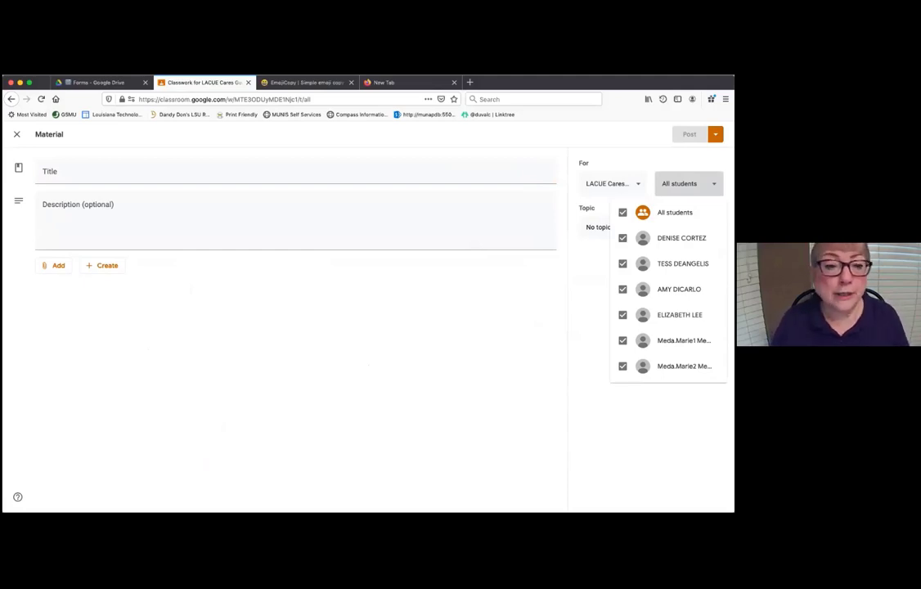
click(57, 273)
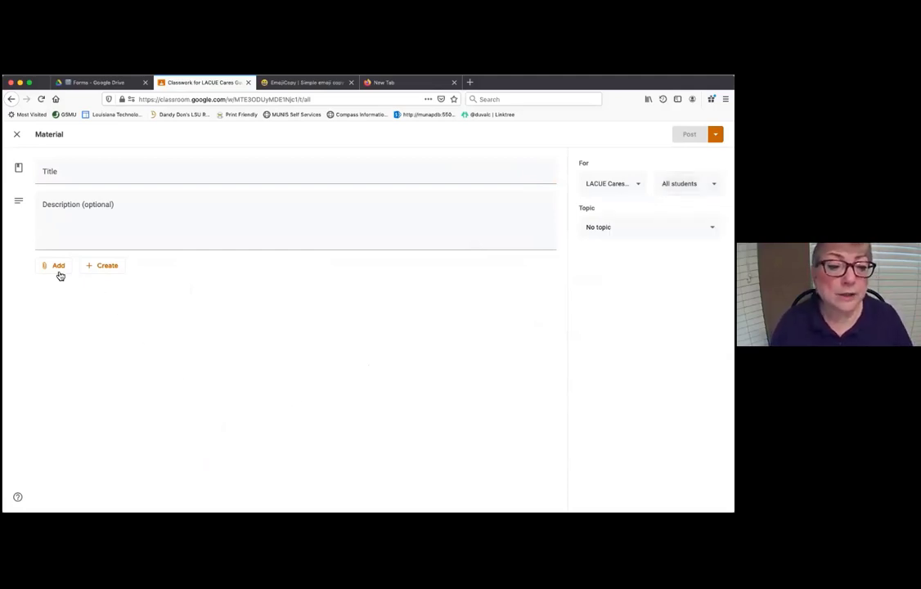
click(57, 265)
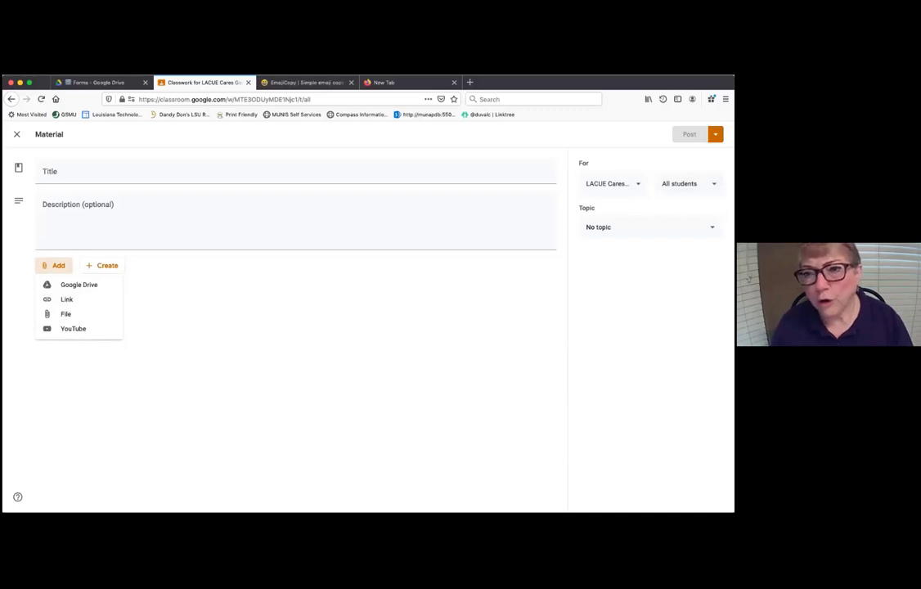
click(690, 184)
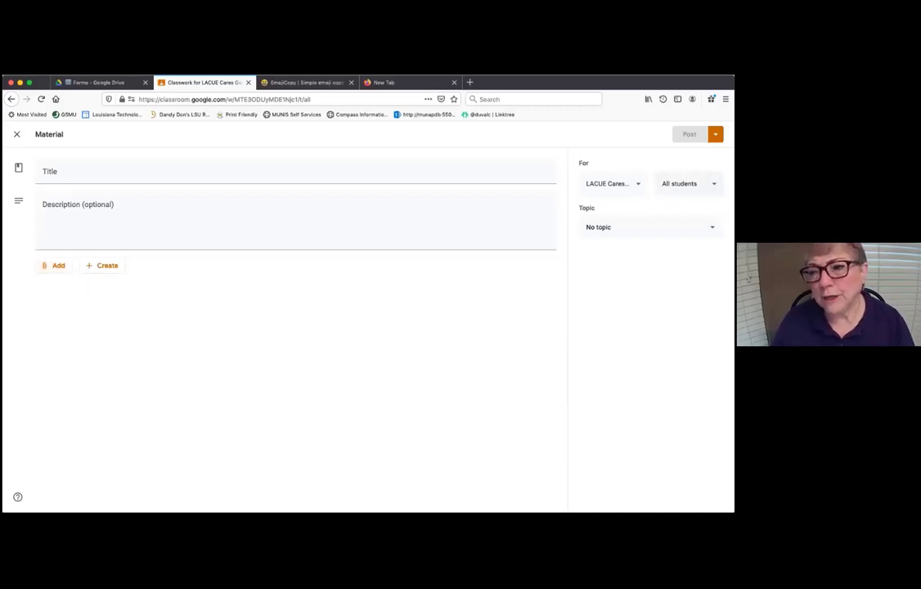
click(689, 183)
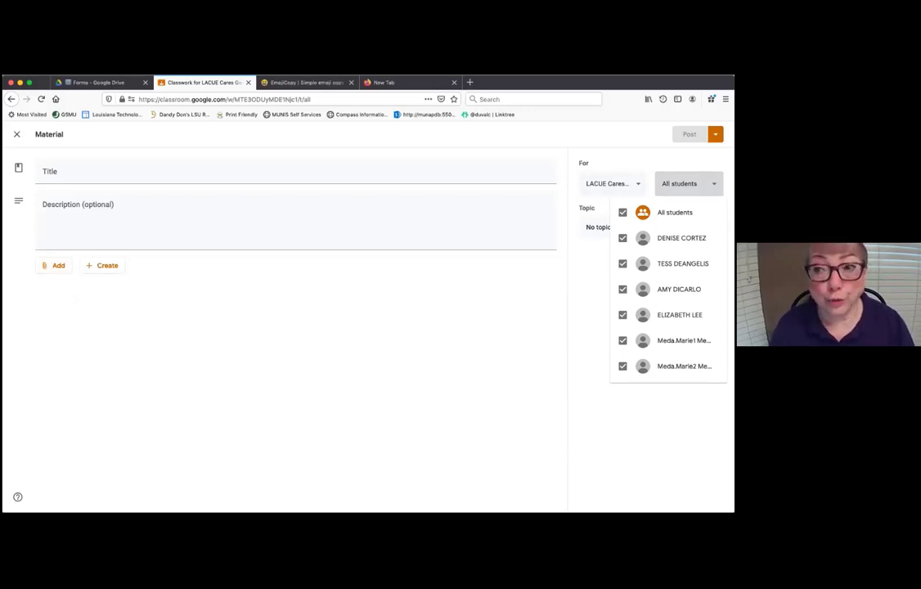
click(18, 136)
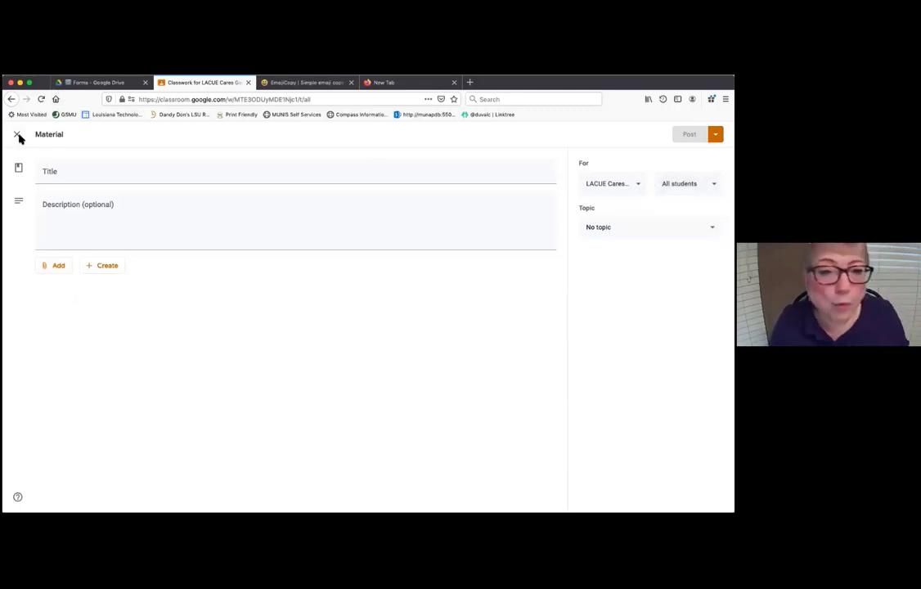
click(17, 135)
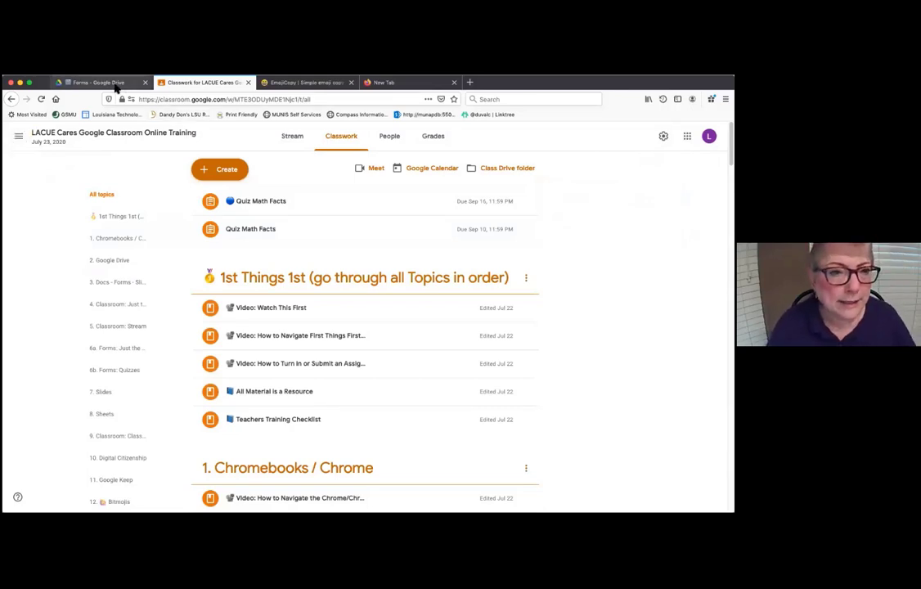
- In Drive, open the PreK-3 Forms with Audio & Images folder and its K-3 Sample Quiz with Images form
click(100, 83)
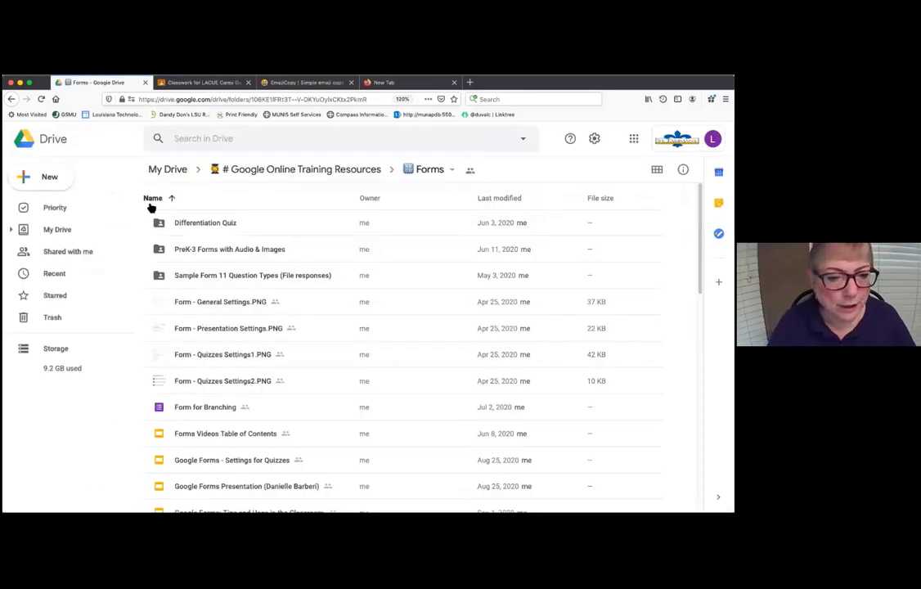
click(202, 252)
double_click(203, 253)
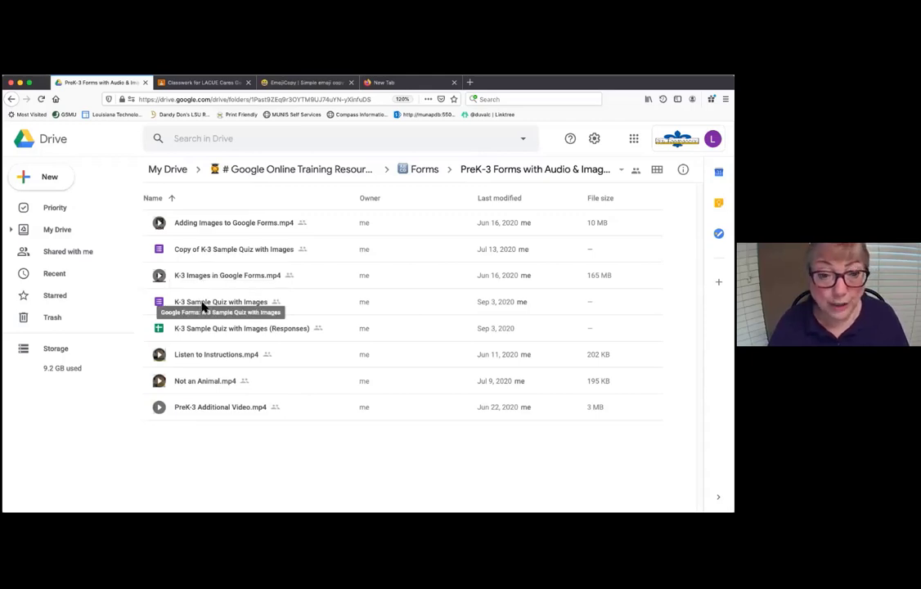
double_click(202, 305)
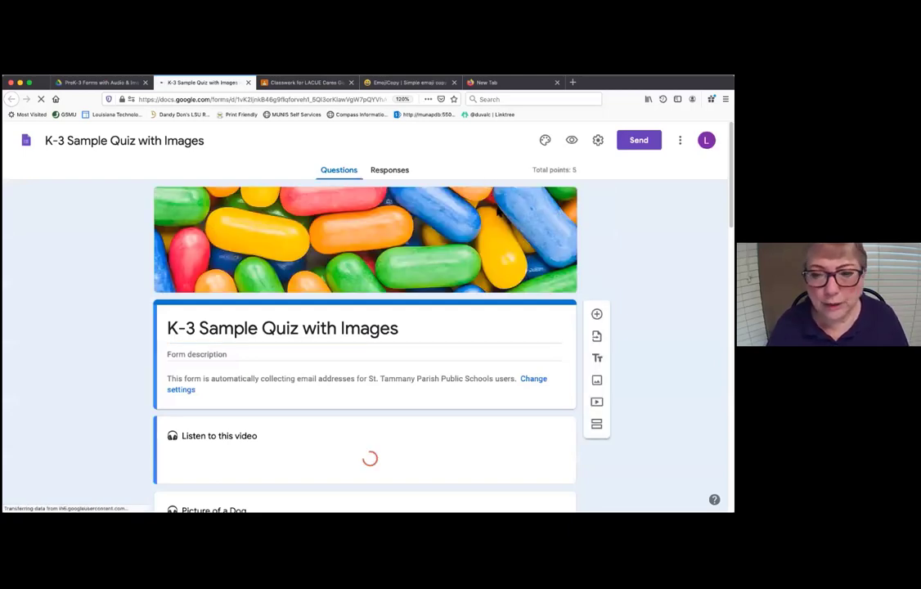
- Open the student preview of the K-3 Sample Quiz with Images form
click(572, 141)
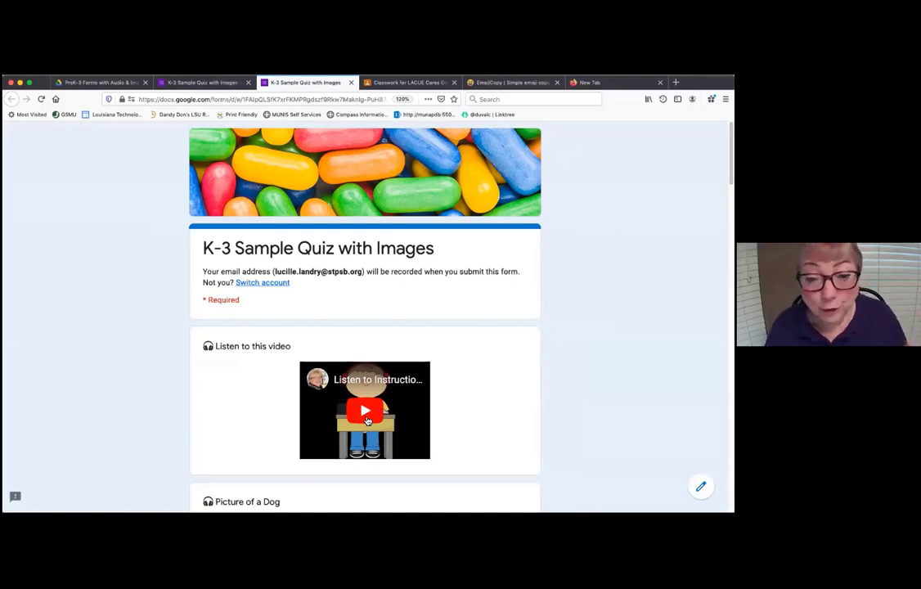
- Play the Listen to this video clip, then play and pause the Picture of a Dog video
click(368, 421)
scroll(538, 393, down, 1)
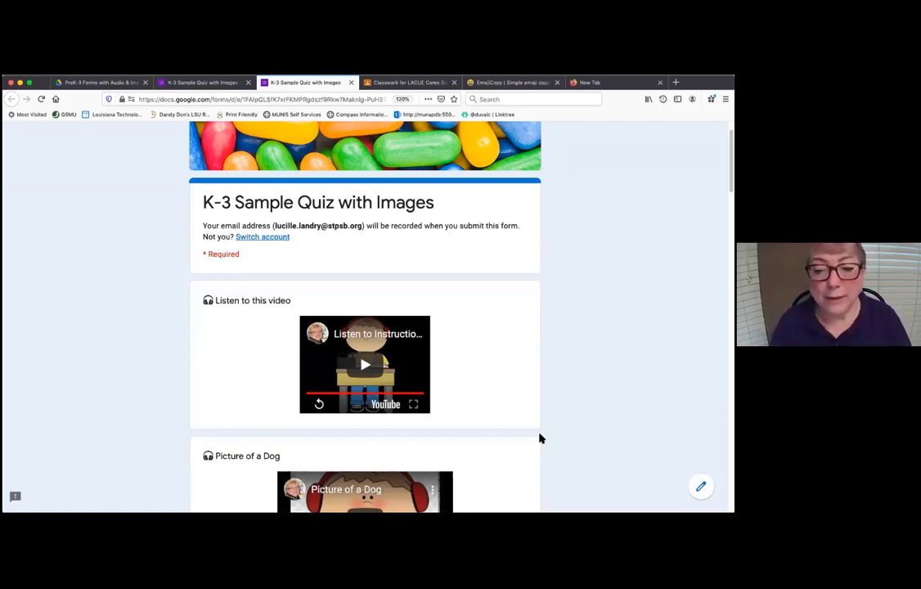
scroll(375, 317, down, 5)
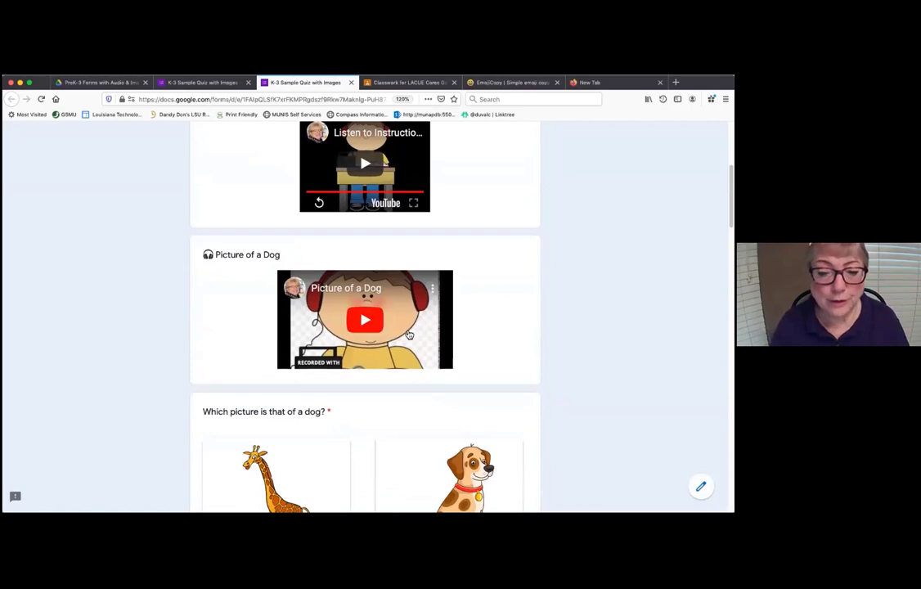
click(376, 317)
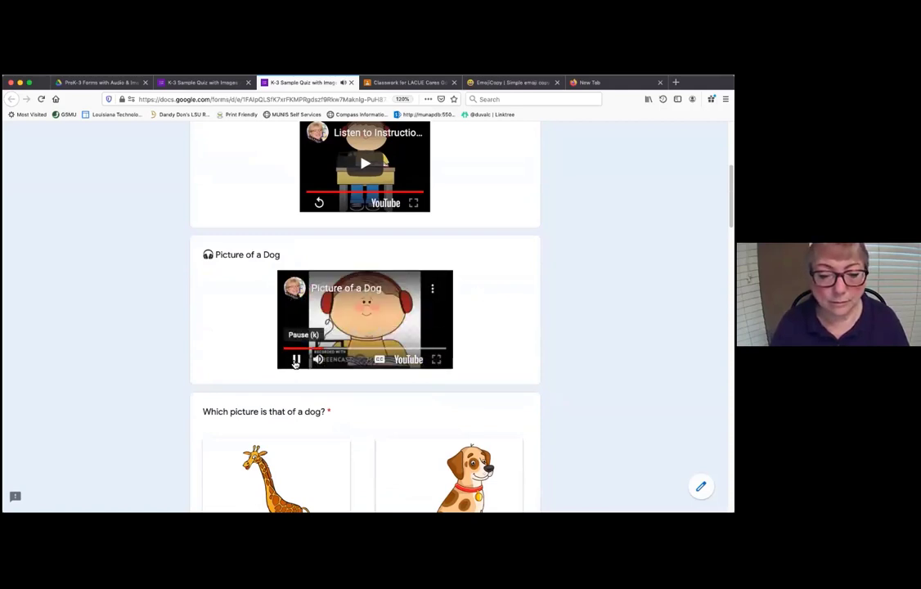
click(296, 363)
- Pick the dog picture as the answer, play the next question's instructions video, and reach the end
scroll(548, 321, down, 1)
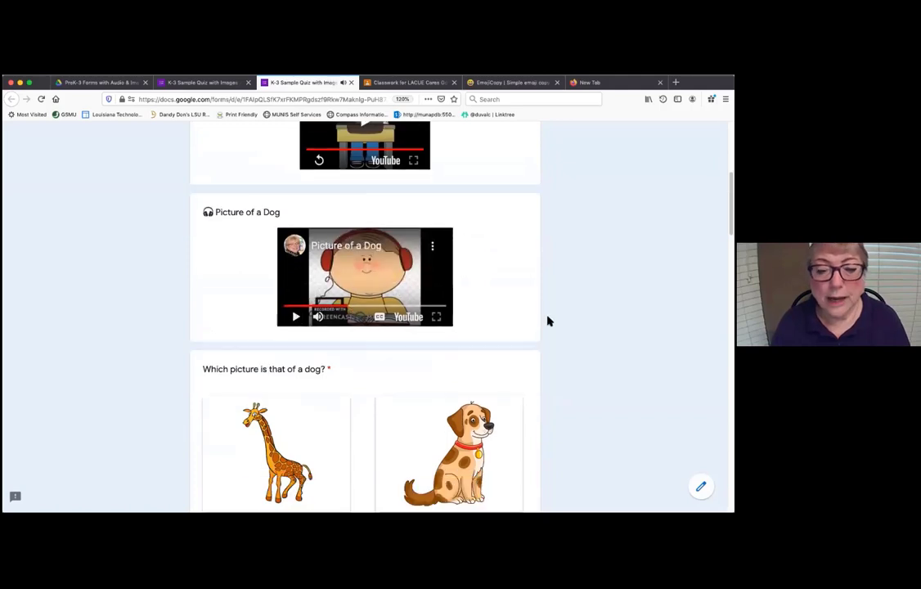
scroll(548, 322, down, 5)
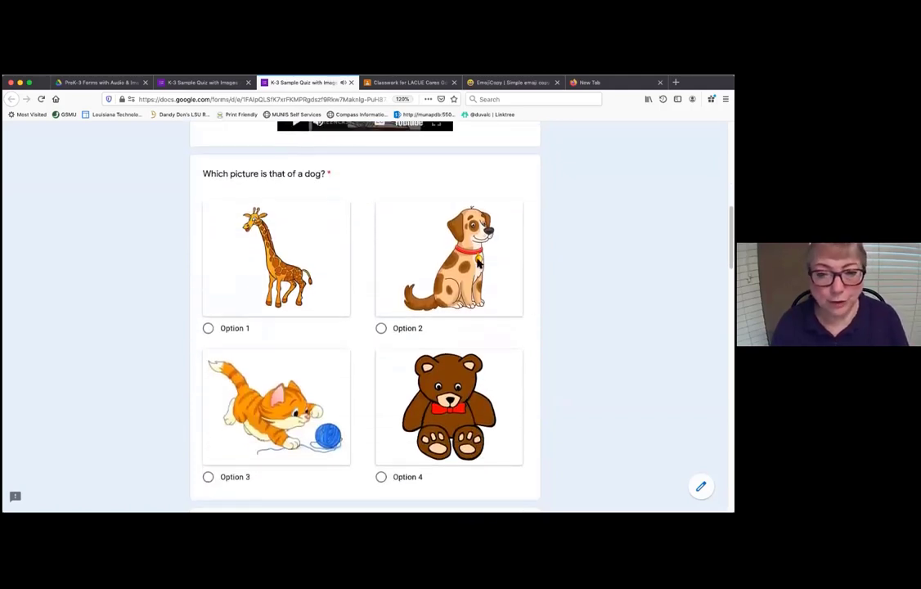
click(395, 238)
scroll(565, 282, down, 3)
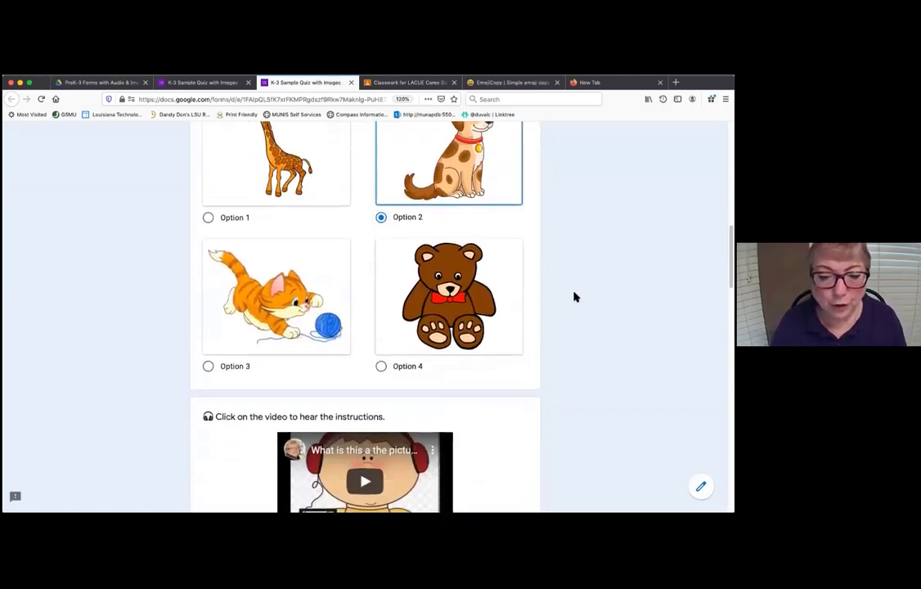
scroll(532, 278, down, 6)
click(365, 251)
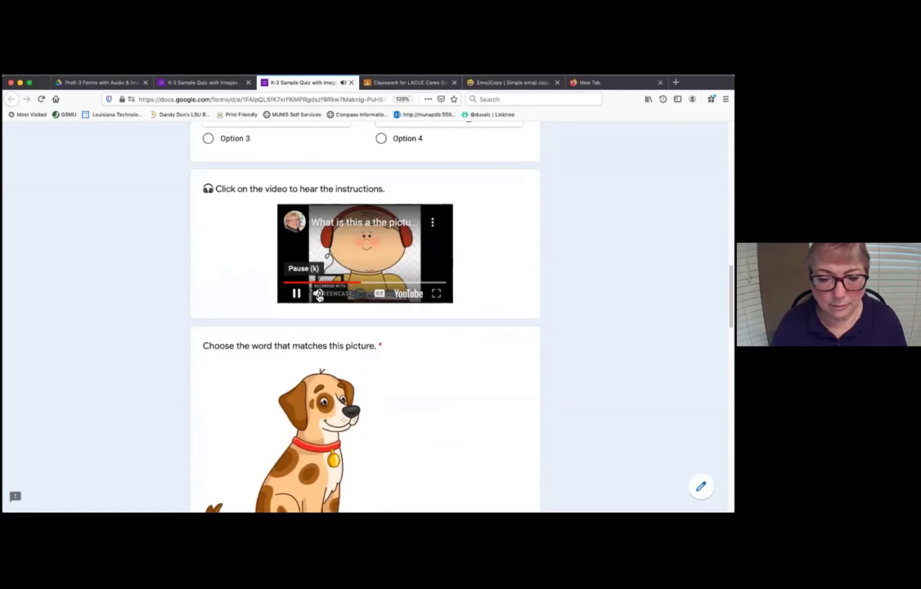
scroll(551, 313, down, 3)
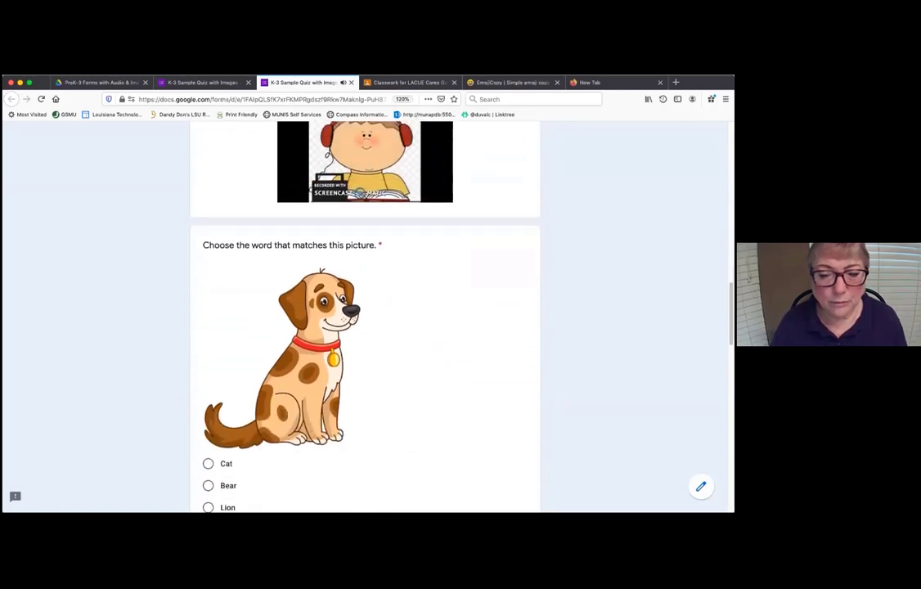
scroll(279, 315, down, 5)
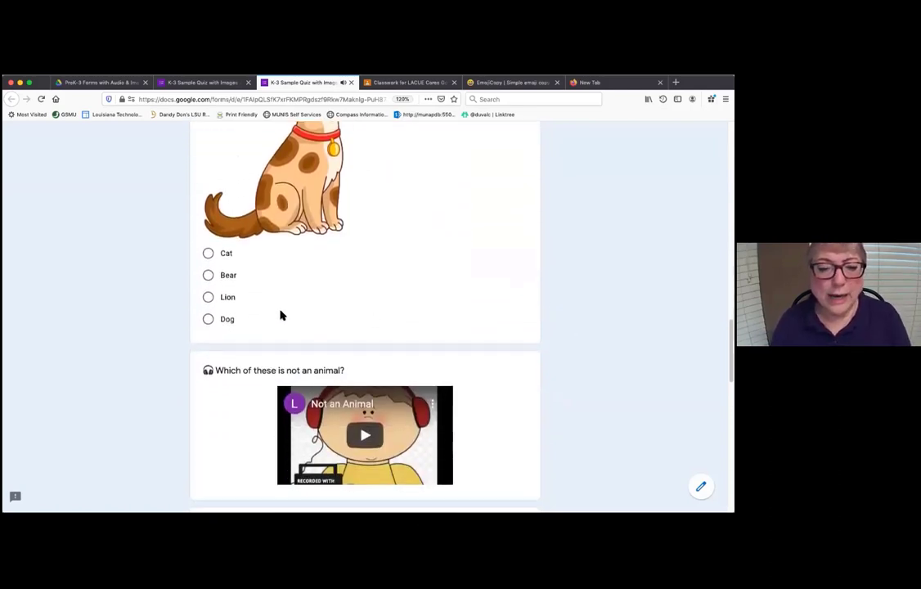
scroll(400, 328, down, 3)
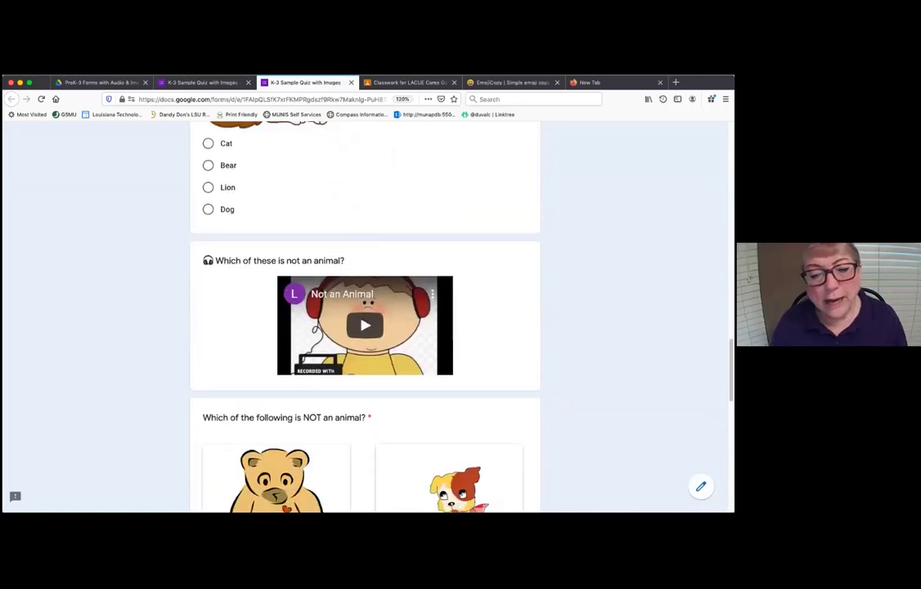
scroll(400, 328, down, 10)
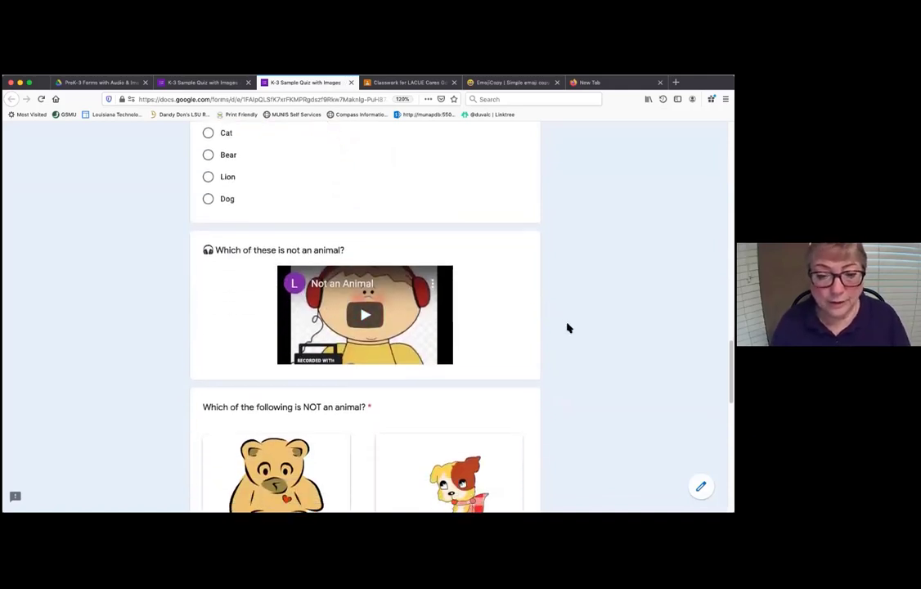
scroll(449, 277, down, 6)
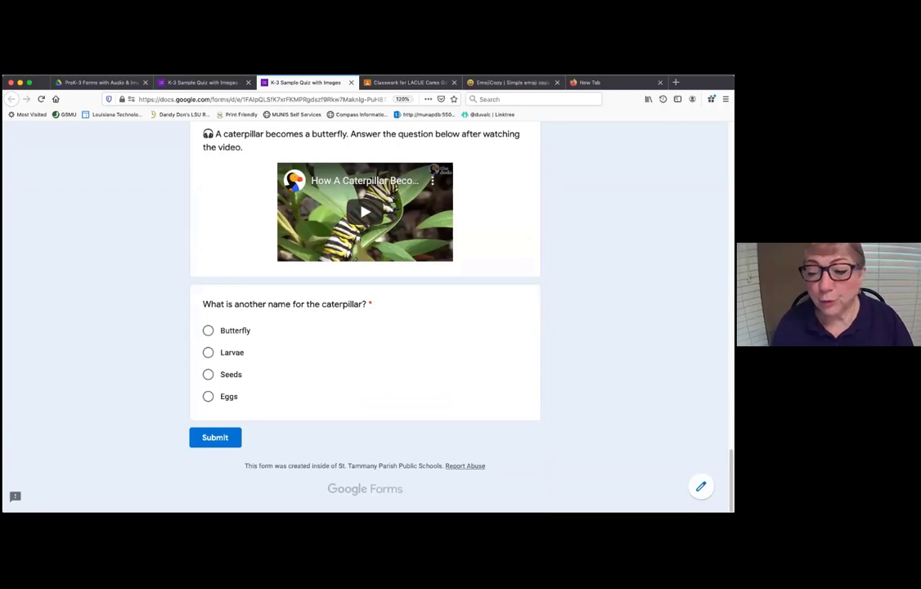
- Leave the form preview without keeping answers and show slide 5 (Resources) of the Differentiation deck
click(701, 487)
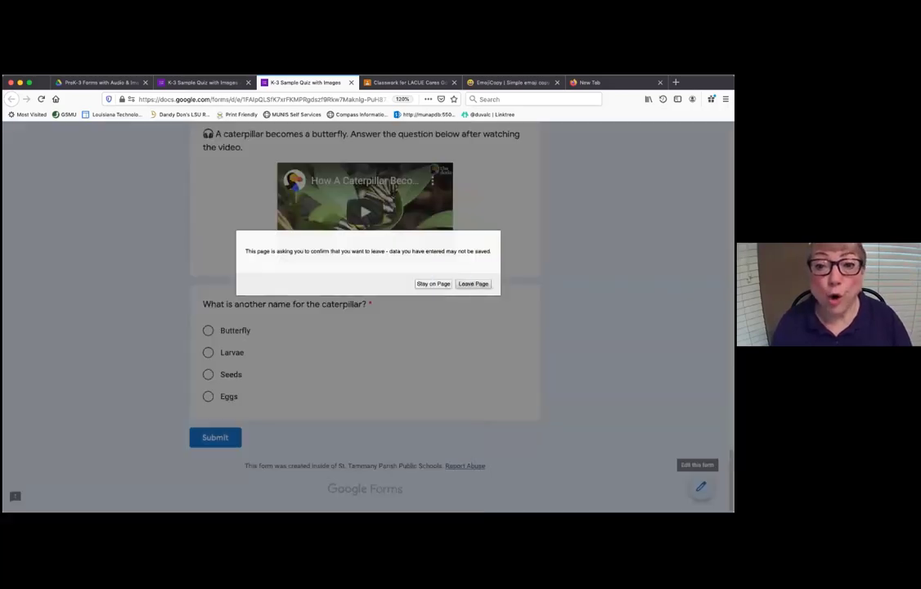
click(462, 284)
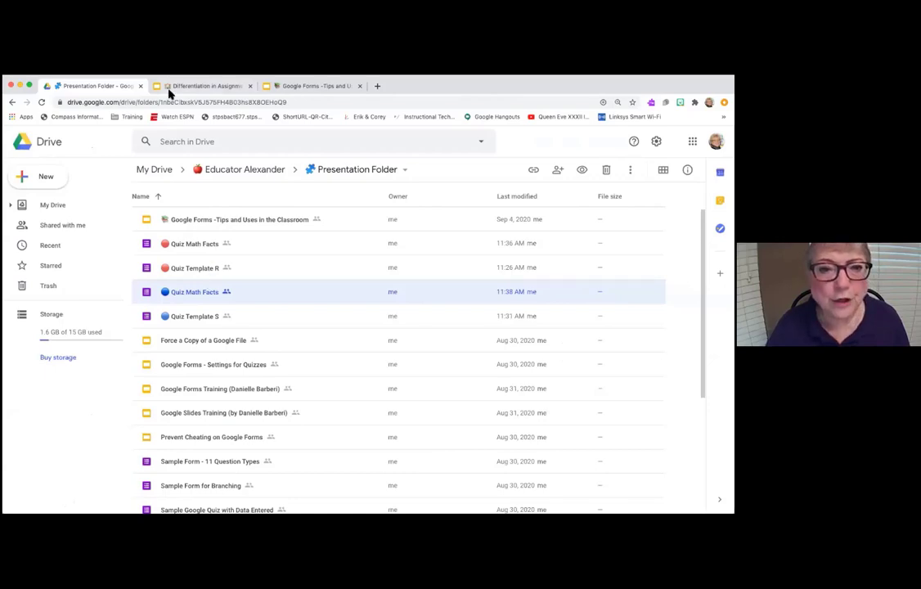
click(208, 85)
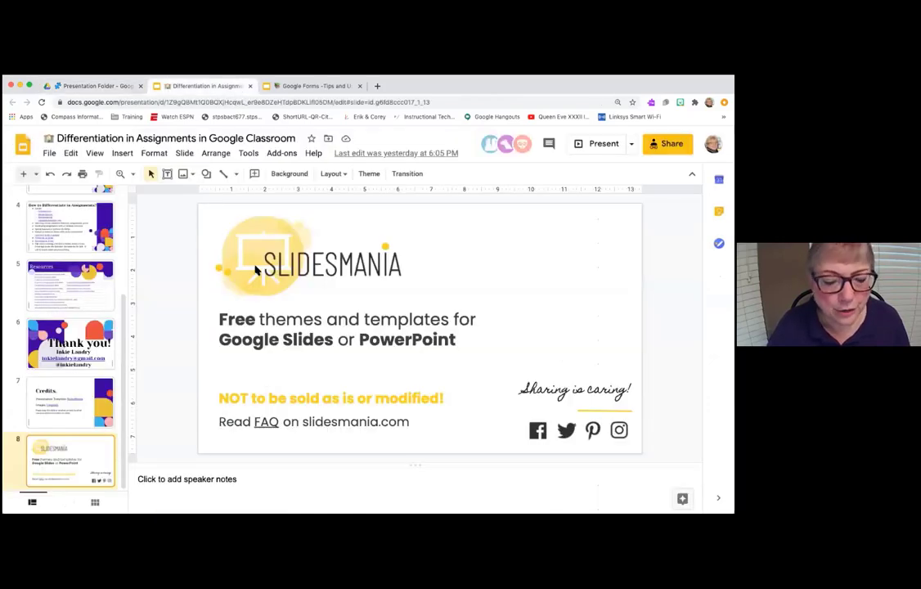
click(82, 296)
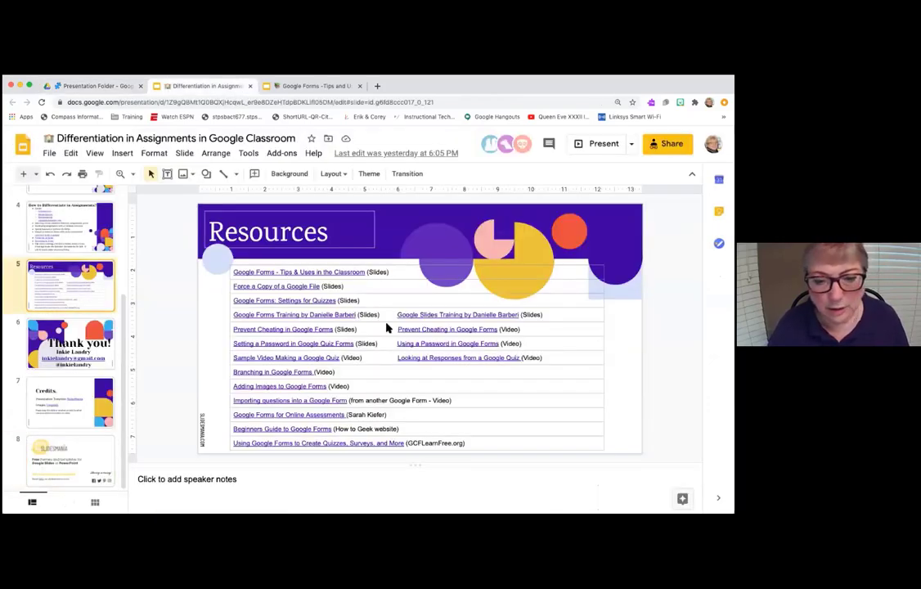
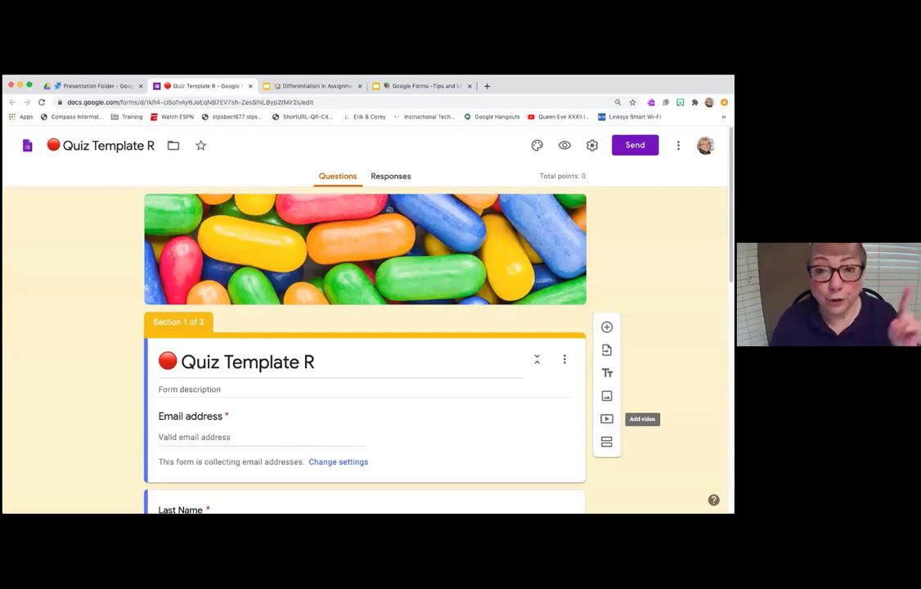
- Open the Select Video dialog to search YouTube for a video for the Quiz Template R quiz
click(606, 418)
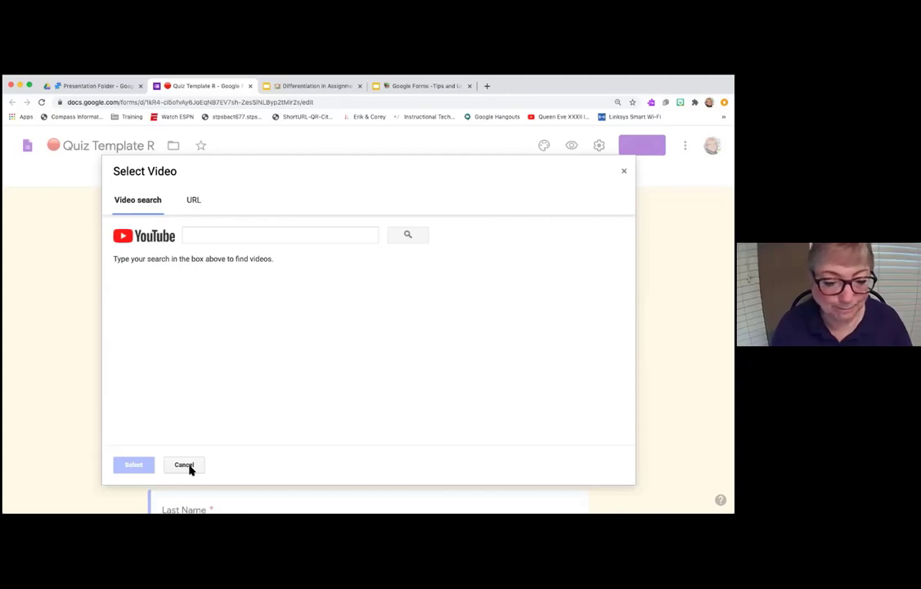
- Cancel the Select Video dialog, returning to section 1 of 3 of the quiz editor
click(184, 465)
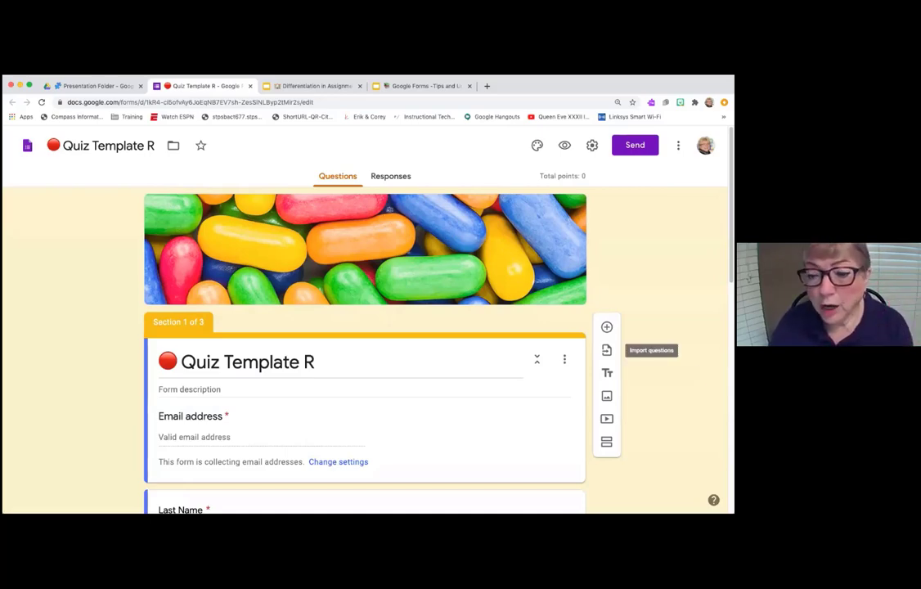
- Choose the Sample Student Exit Ticket form in Import questions to list its three questions
click(606, 349)
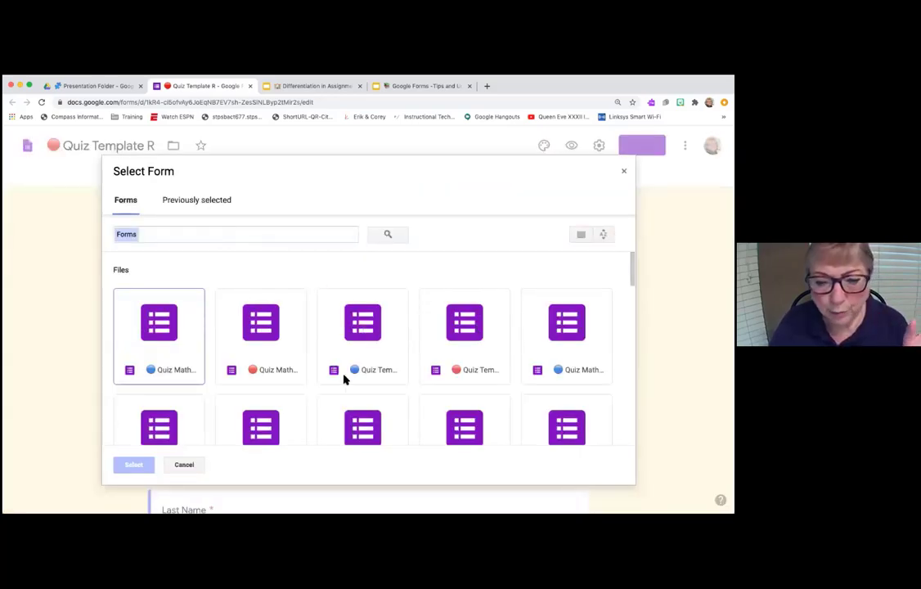
scroll(344, 376, down, 3)
scroll(327, 350, down, 2)
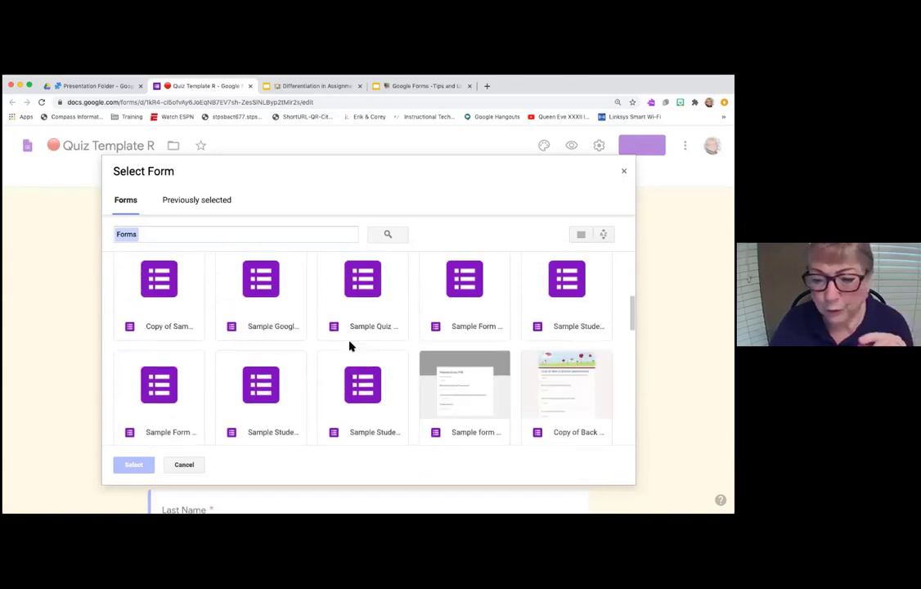
double_click(566, 278)
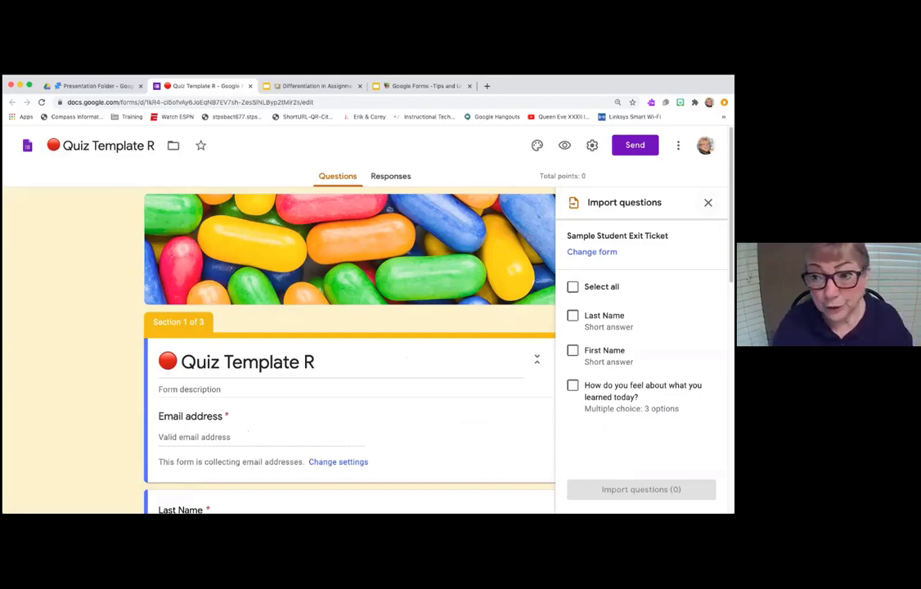
- Close the Import questions panel listing the Sample Student Exit Ticket questions
click(708, 202)
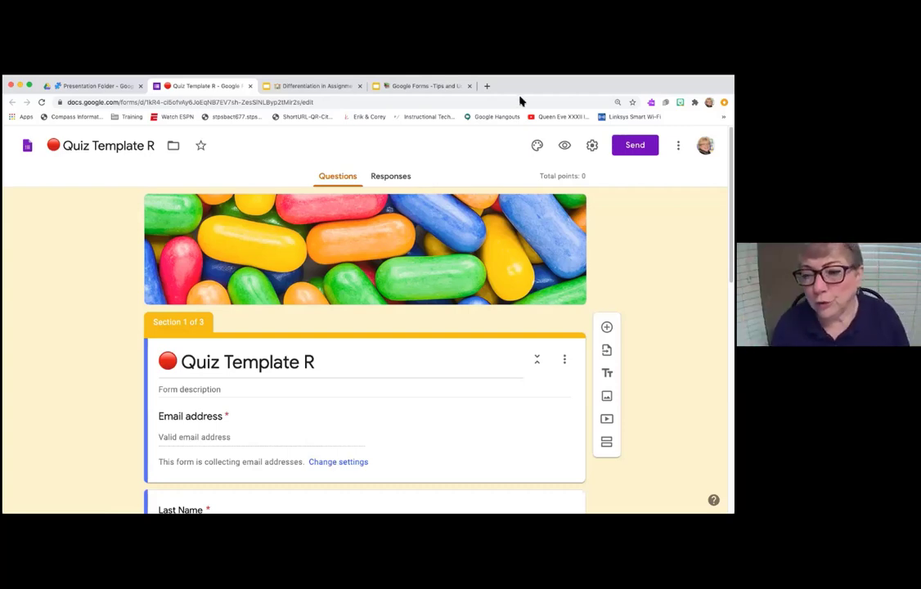
- List the TLS 2020 COVID-19 BMP Survey form's questions in the Import questions panel
click(606, 350)
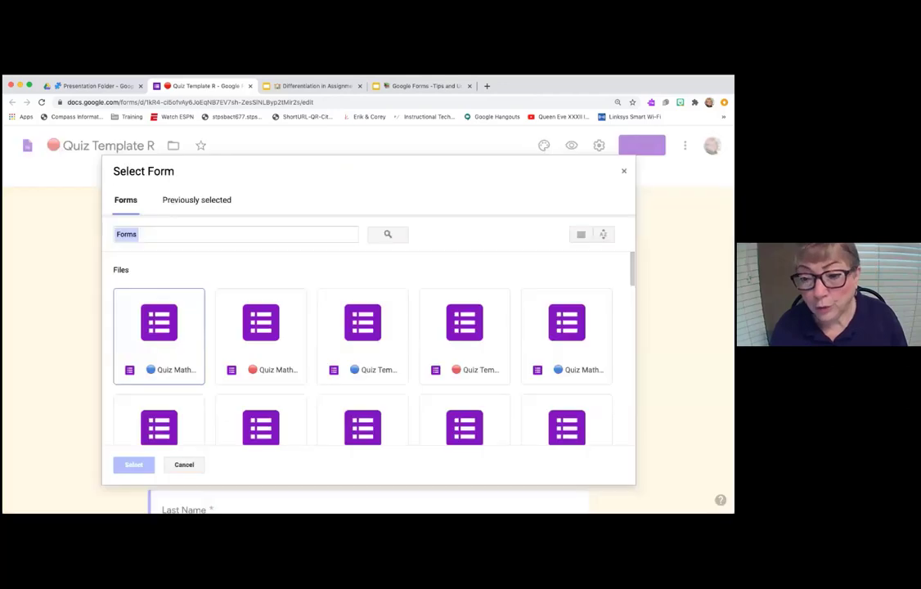
scroll(426, 327, down, 5)
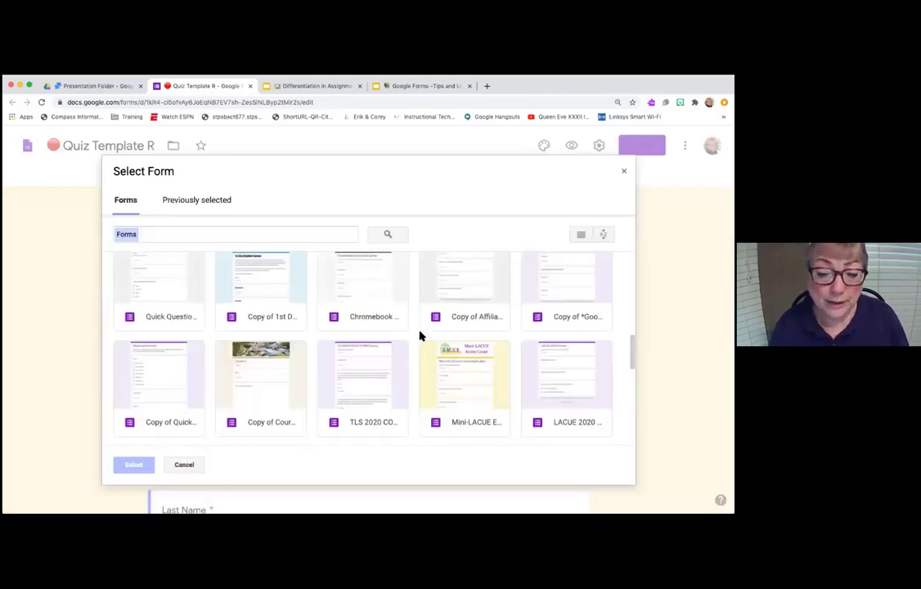
scroll(420, 332, down, 1)
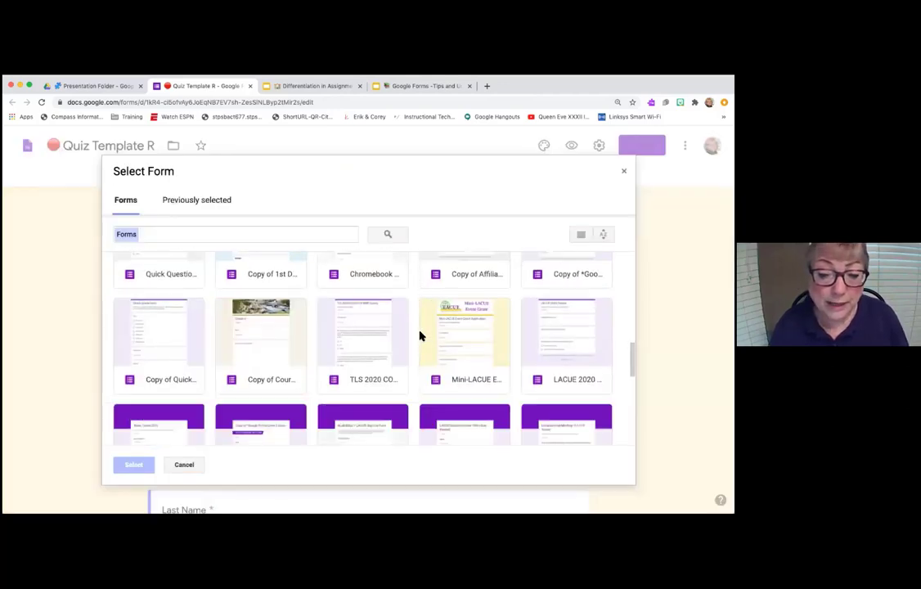
double_click(370, 338)
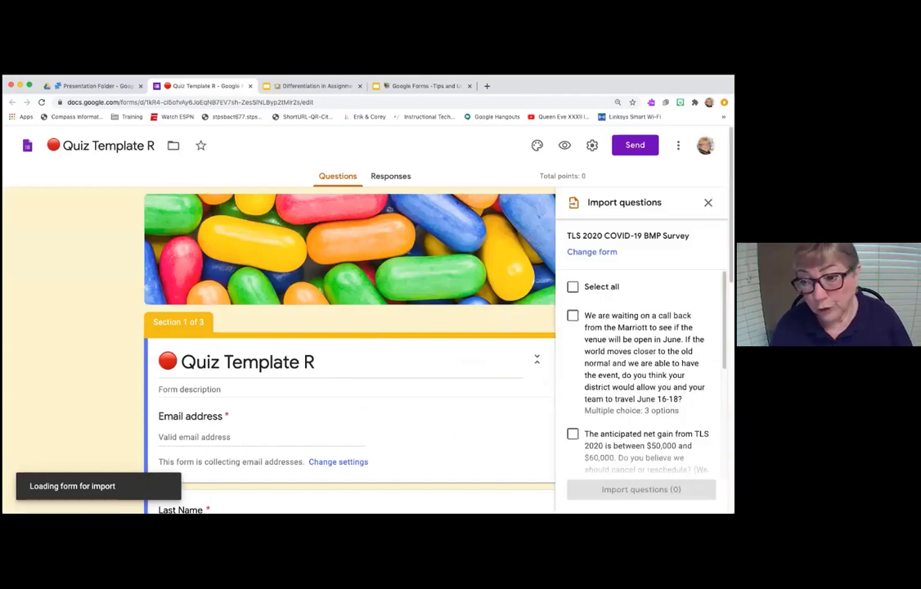
- Close the import list without importing, then open the Read&Write extension's sign-in page
scroll(642, 368, down, 10)
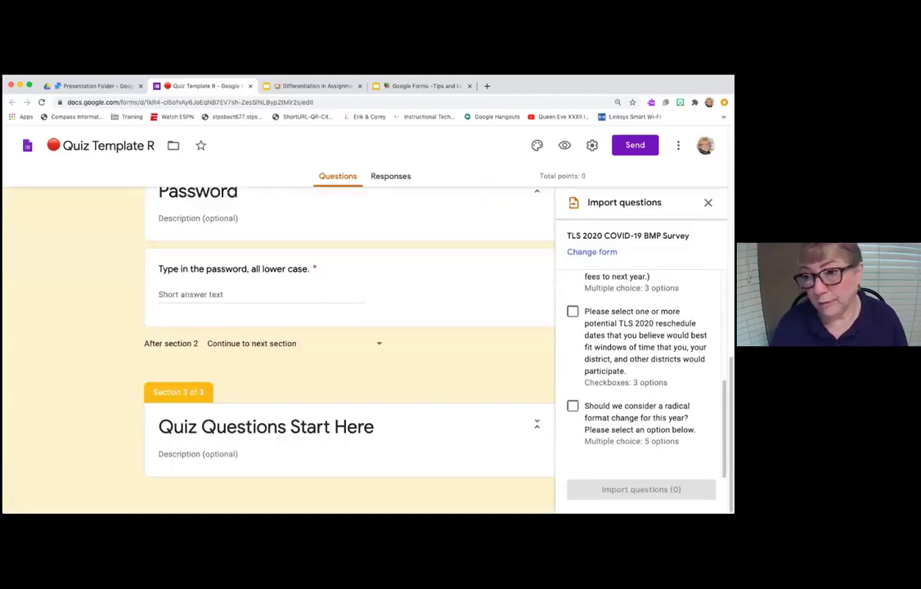
click(708, 203)
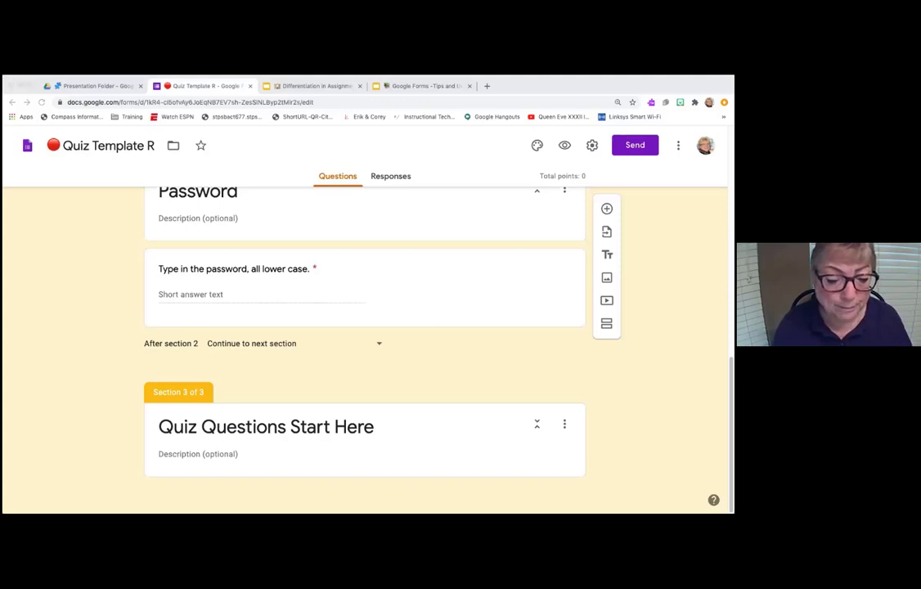
click(197, 487)
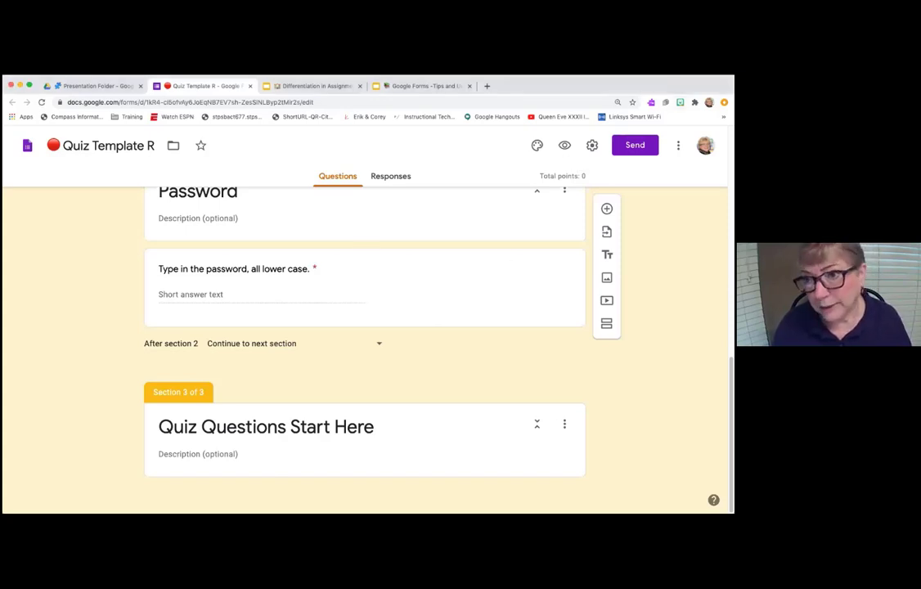
click(651, 102)
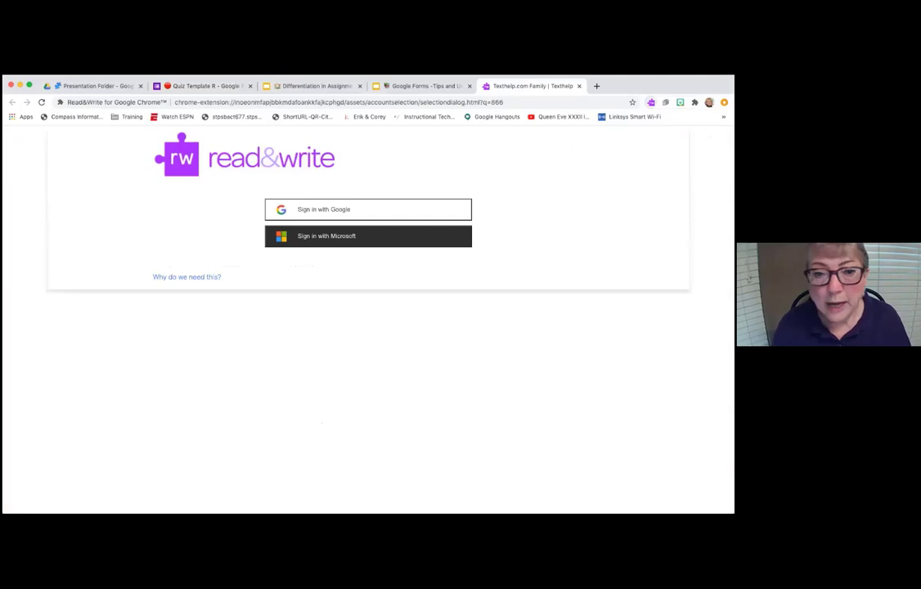